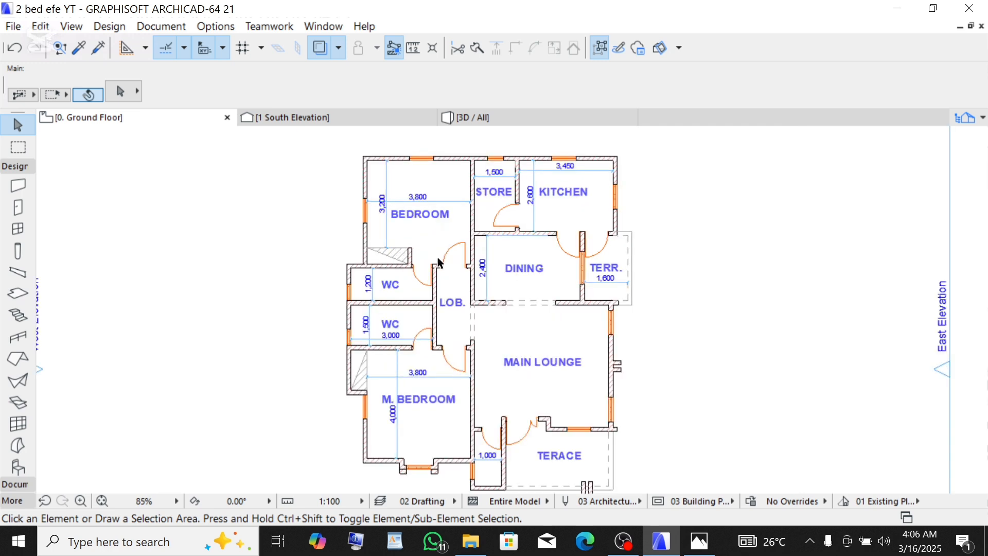
Step: Examine the house's walls, front door and windows in the 3D view
left_click(468, 122)
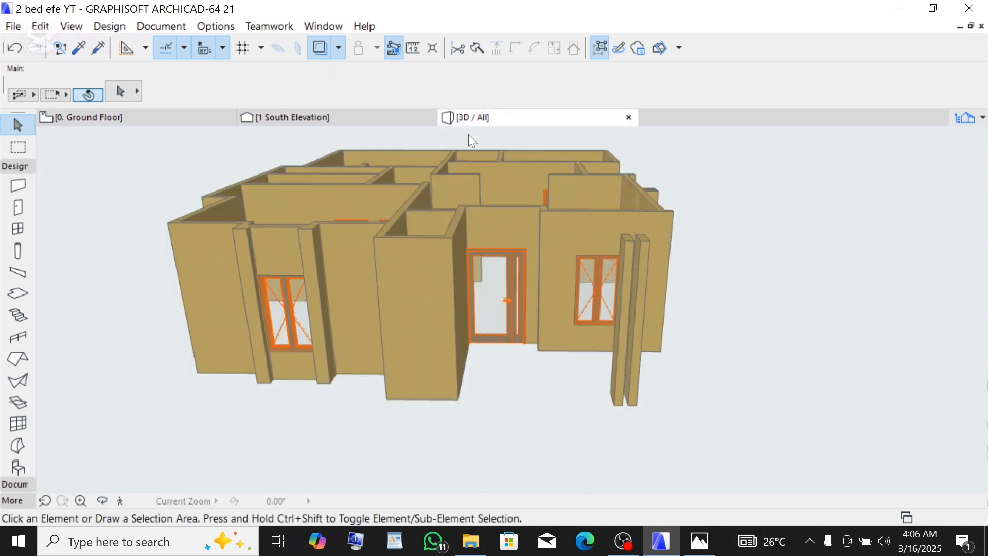
scroll(391, 261, "up", 1)
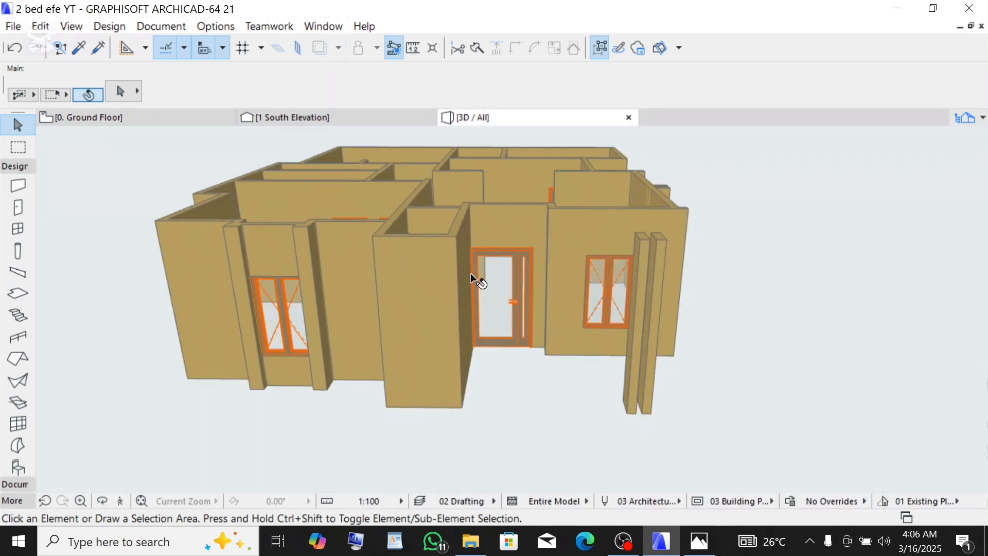
scroll(421, 246, "up", 1)
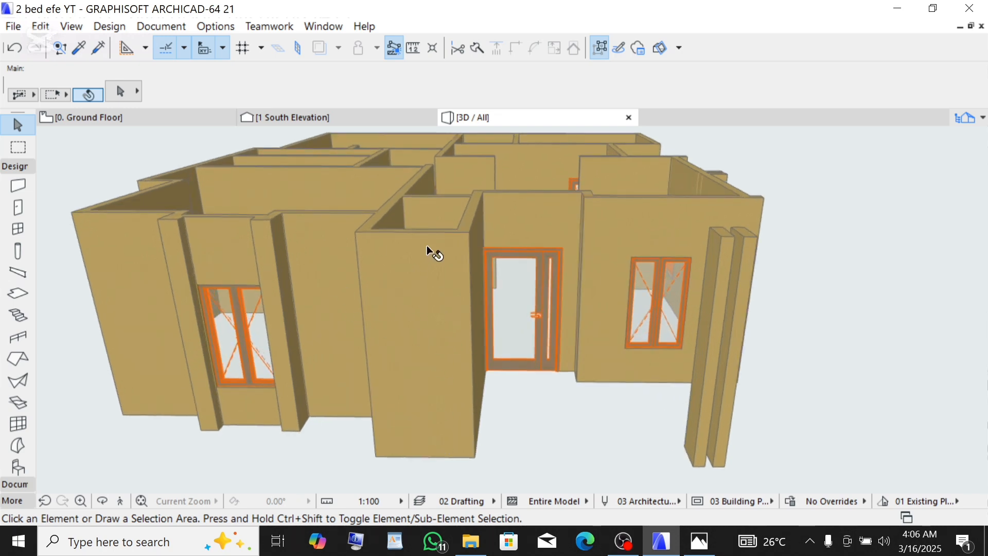
scroll(465, 175, "down", 2)
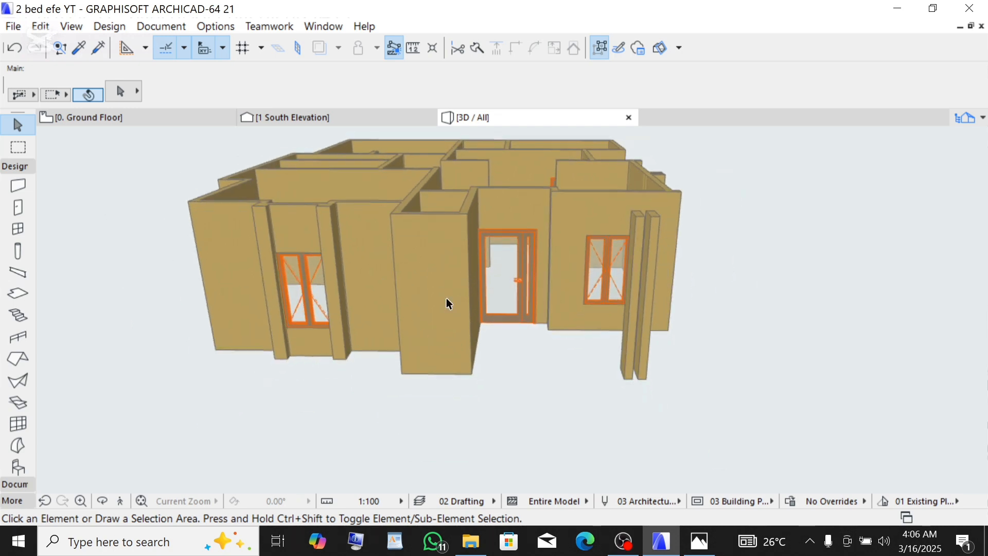
scroll(411, 350, "up", 2)
scroll(411, 229, "down", 2)
scroll(387, 200, "up", 1)
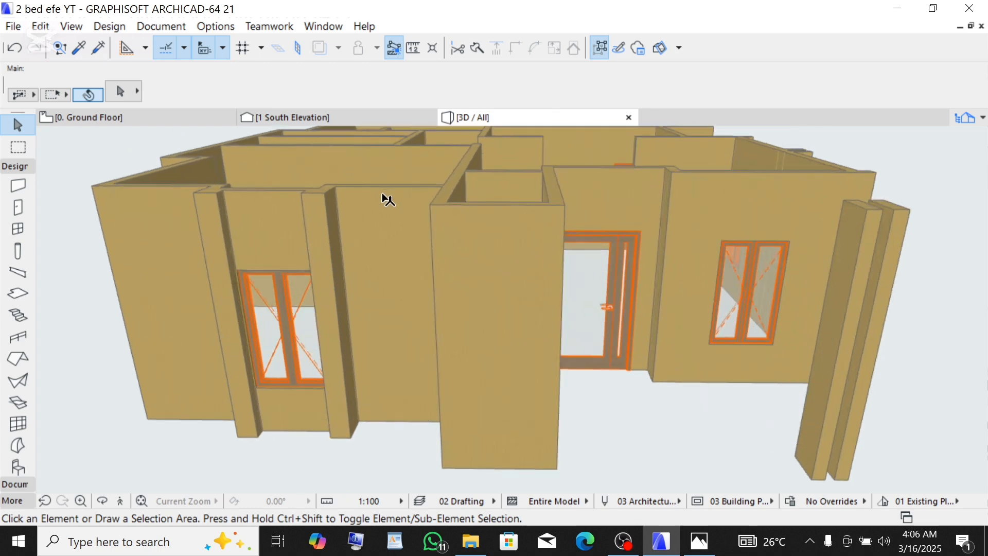
scroll(392, 229, "down", 1)
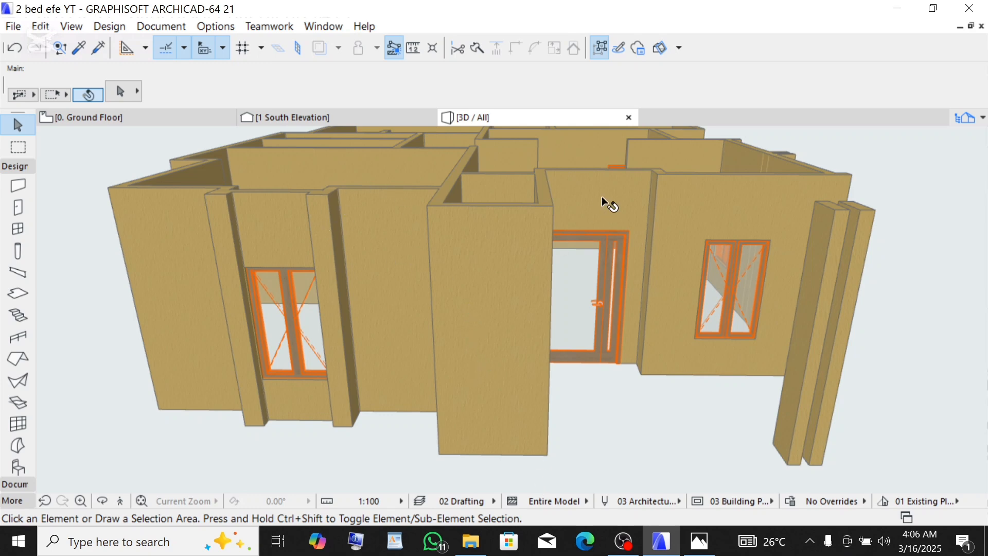
Step: On the ground floor plan, enclose the whole house in a marquee and select all the walls inside it
left_click(92, 117)
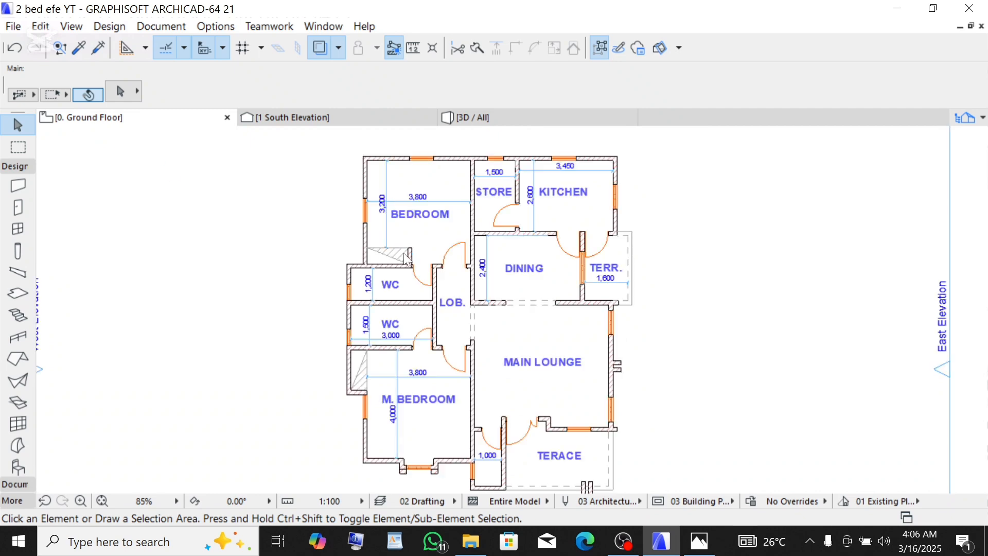
scroll(275, 233, "up", 2)
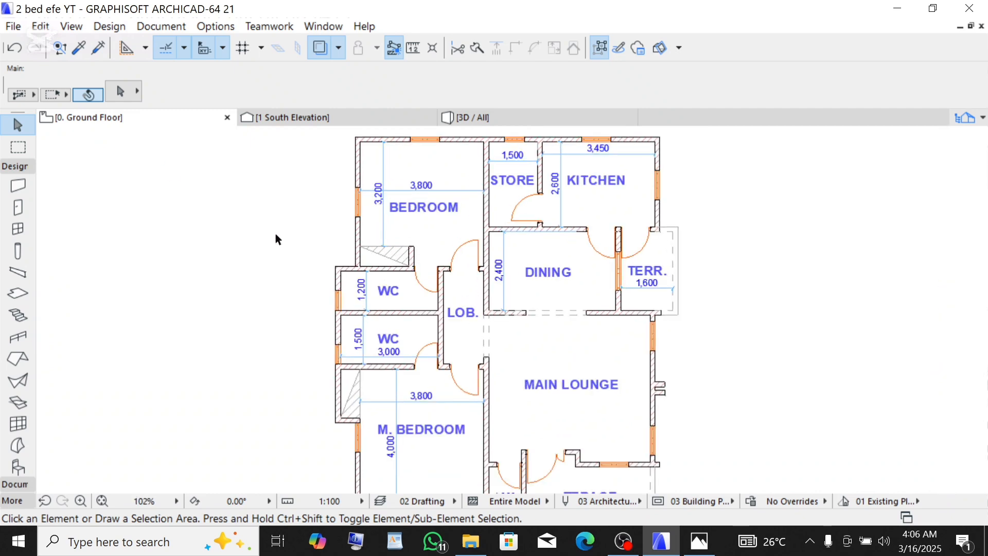
left_click(17, 149)
scroll(373, 160, "down", 3)
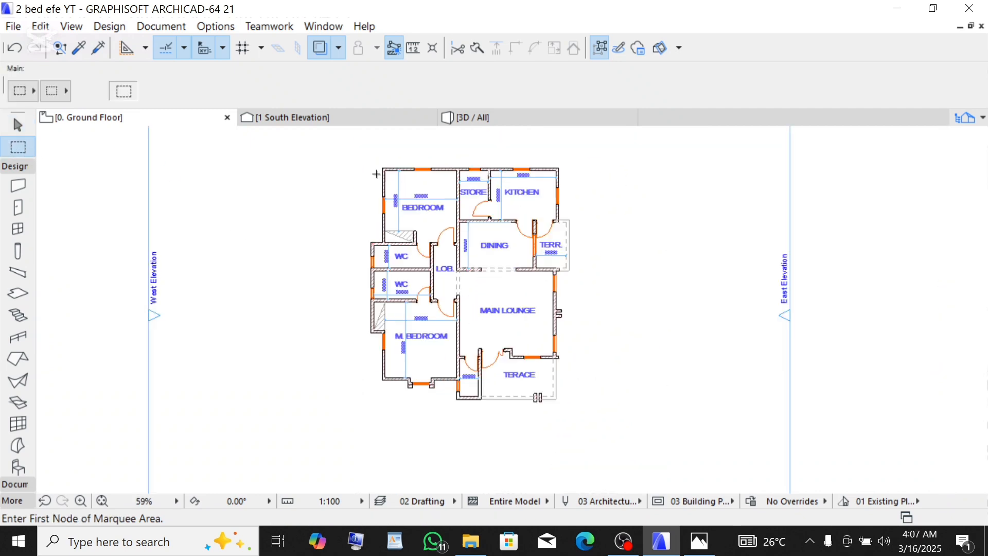
left_click(355, 152)
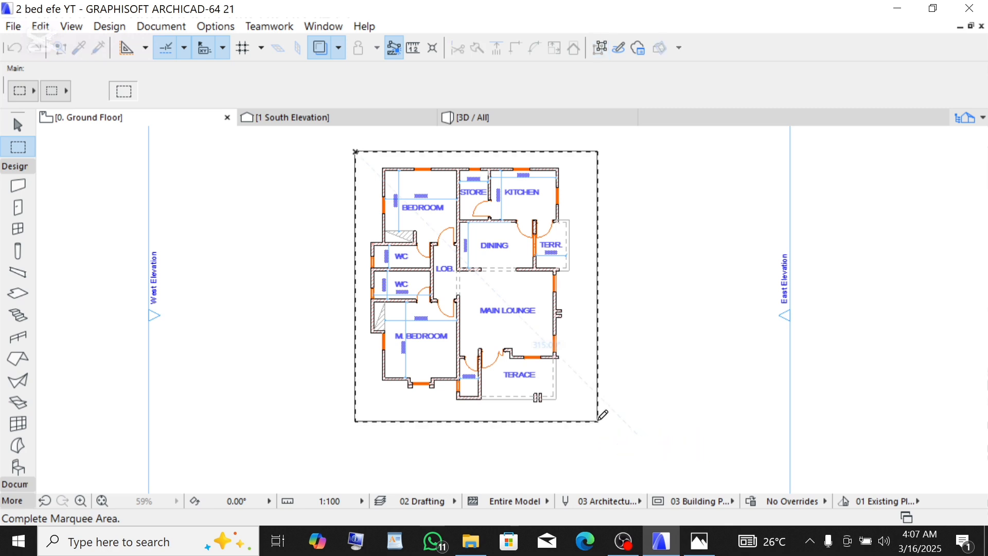
left_click(598, 420)
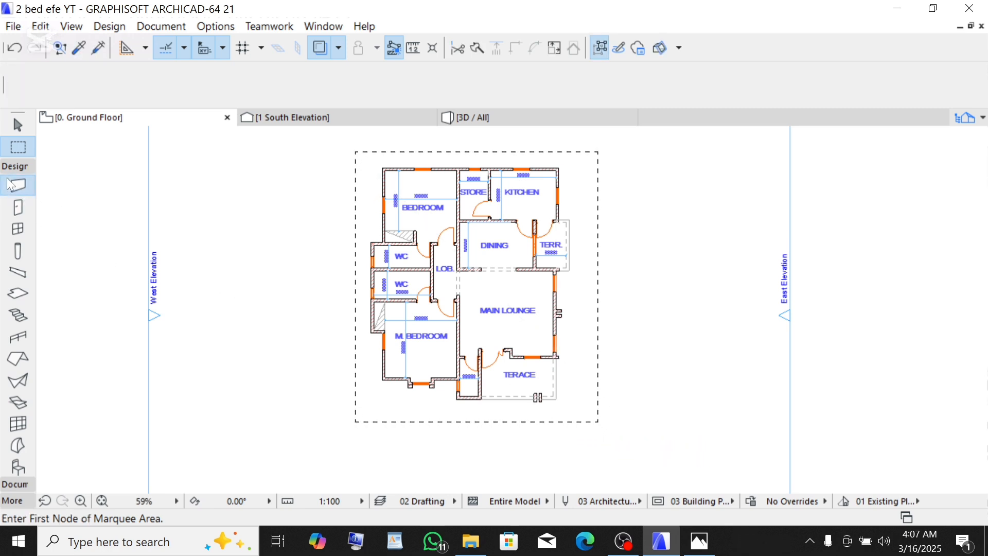
key("ctrl+a")
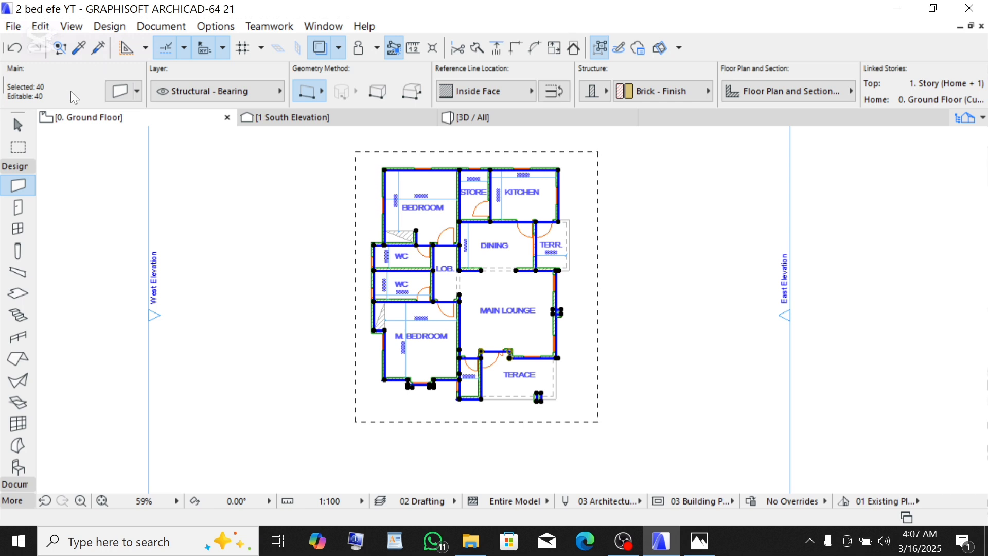
Step: Set the selected walls' bottom offset to the home story to -450
left_click(118, 93)
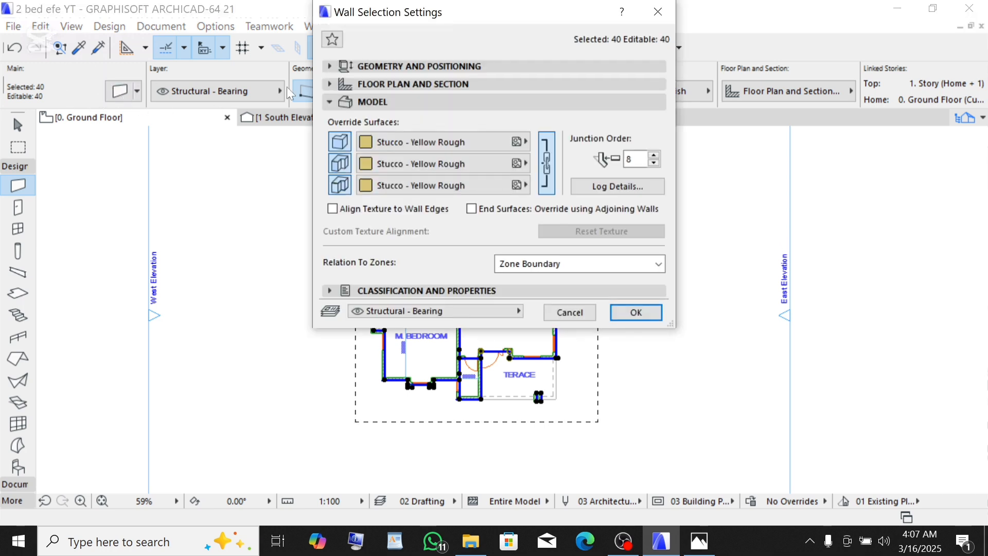
left_click(376, 67)
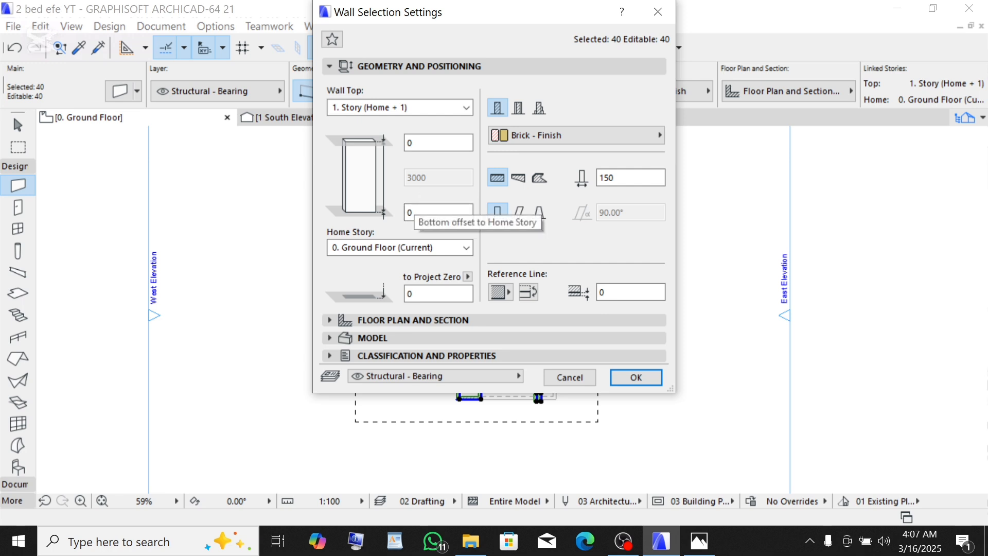
left_click(413, 218)
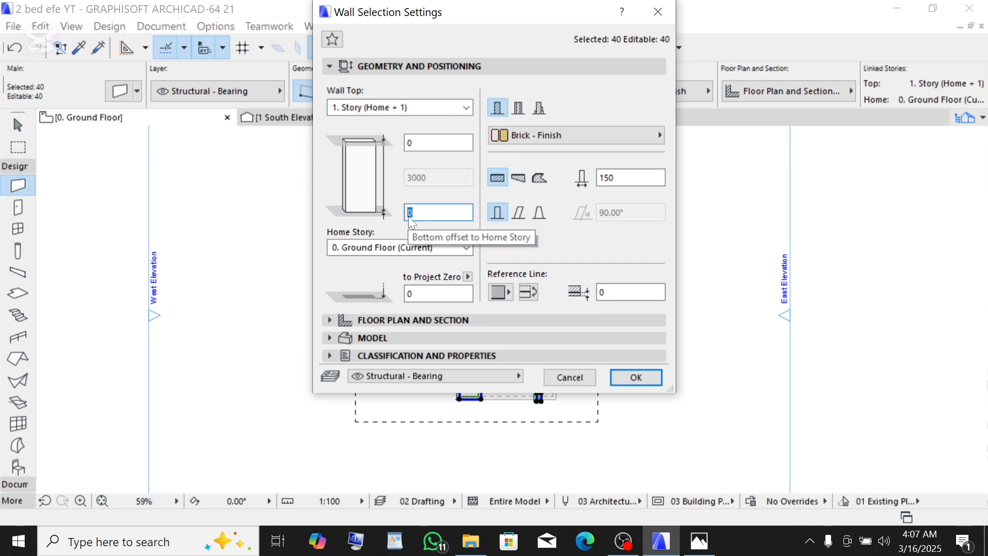
key("BackSpace")
type("-459")
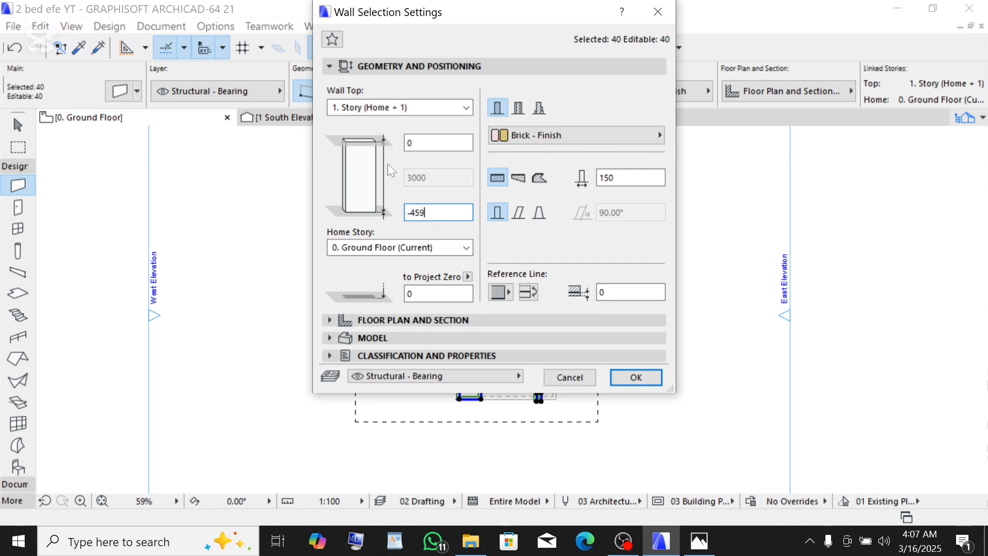
type("0")
key("BackSpace")
key("BackSpace")
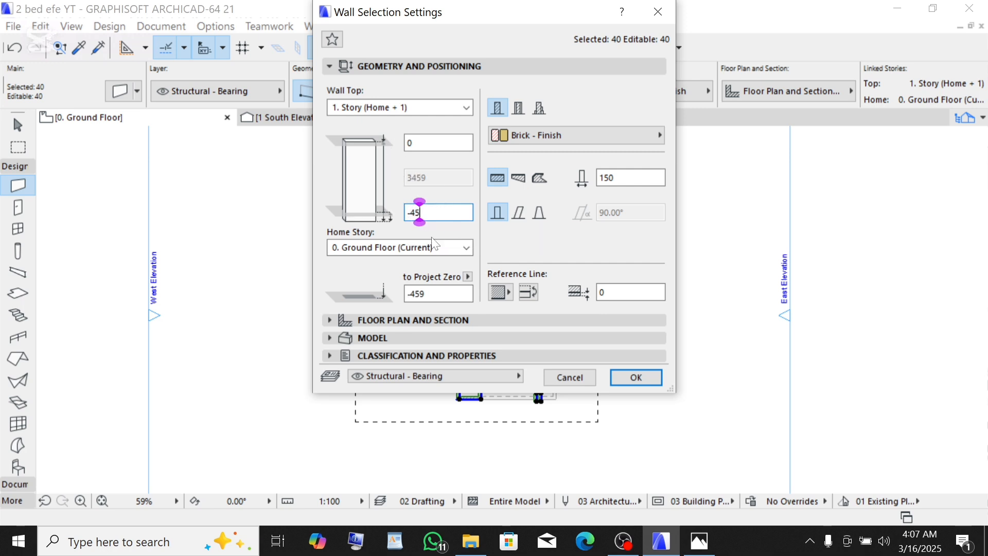
type("0")
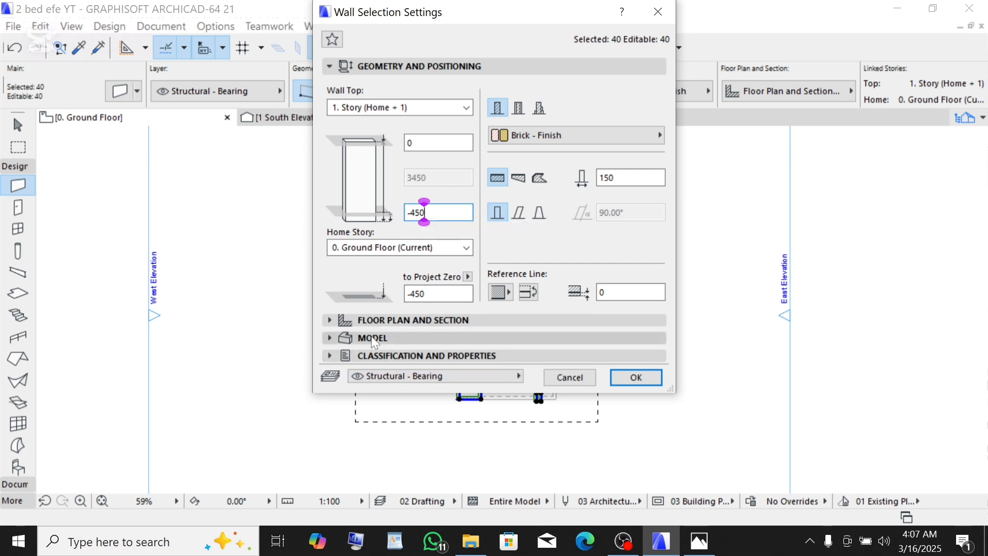
Step: Override all three surfaces of the selected walls with Paint - Titanium White, apply the wall settings and clear the selection
key("Return")
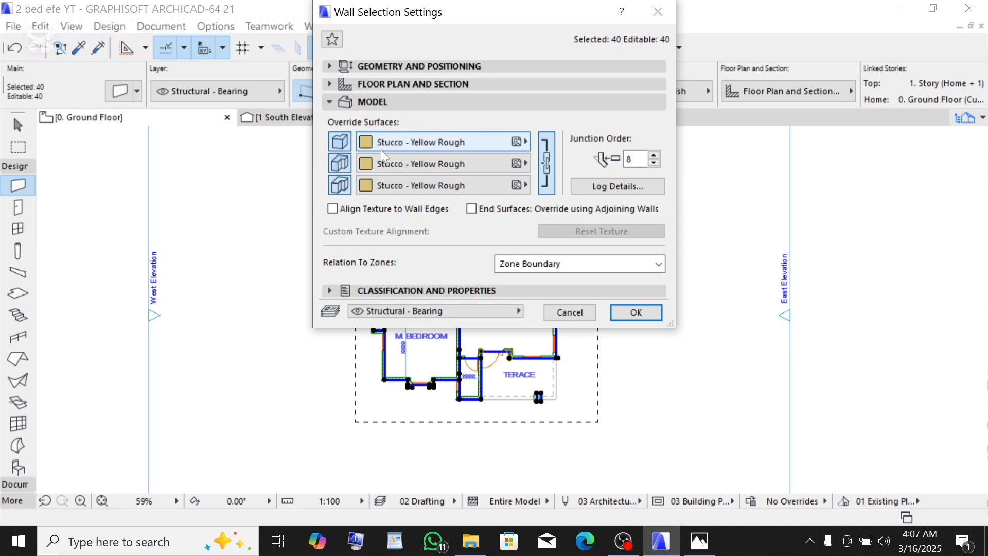
left_click(437, 144)
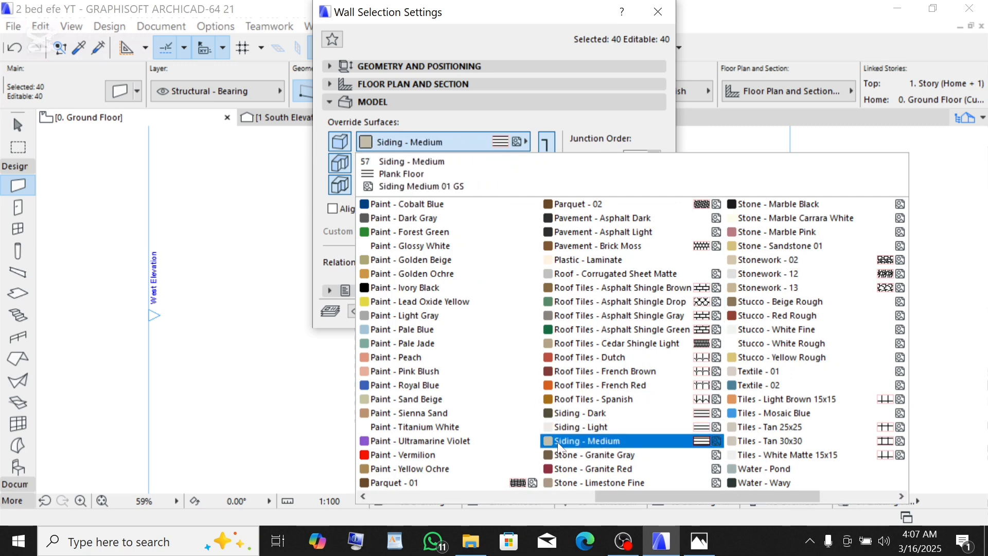
left_click(415, 427)
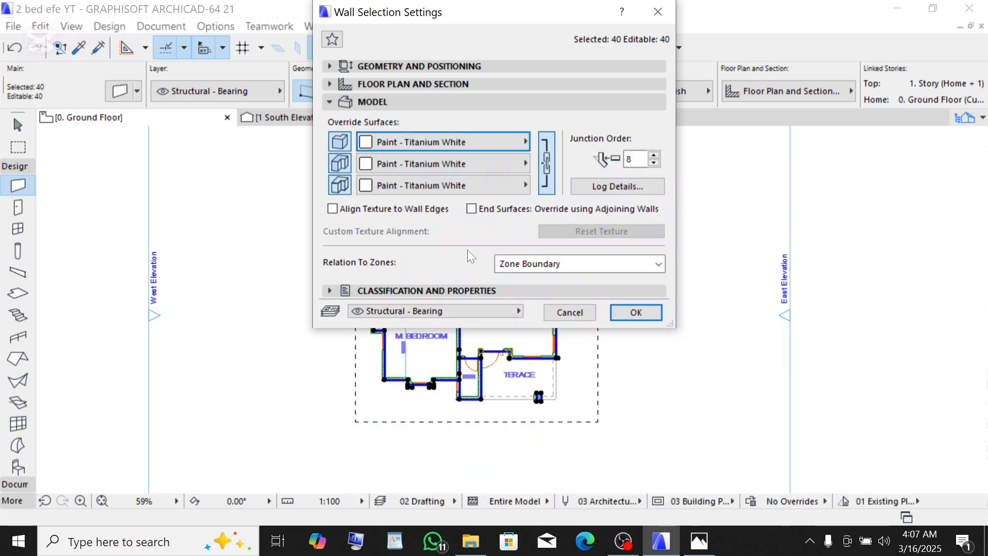
left_click(625, 312)
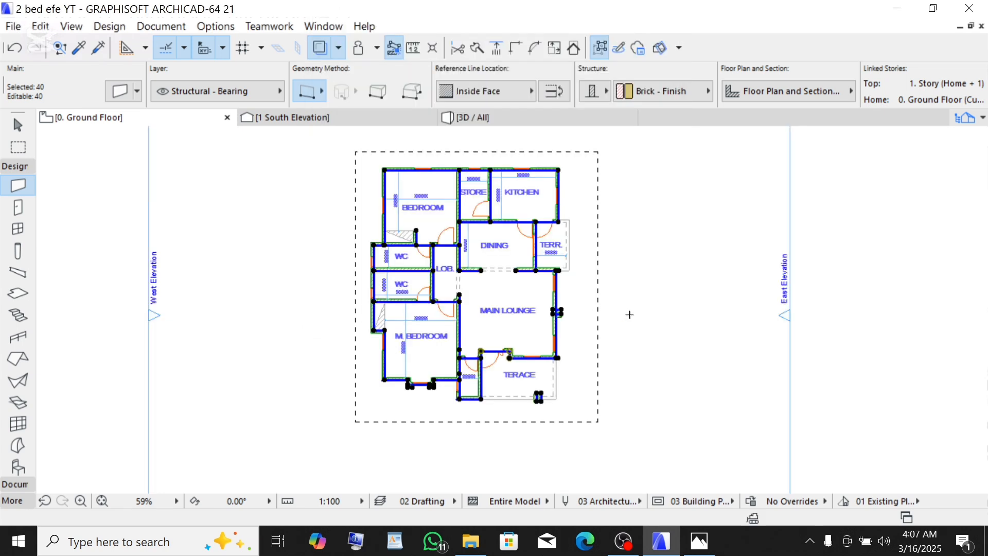
key("Escape")
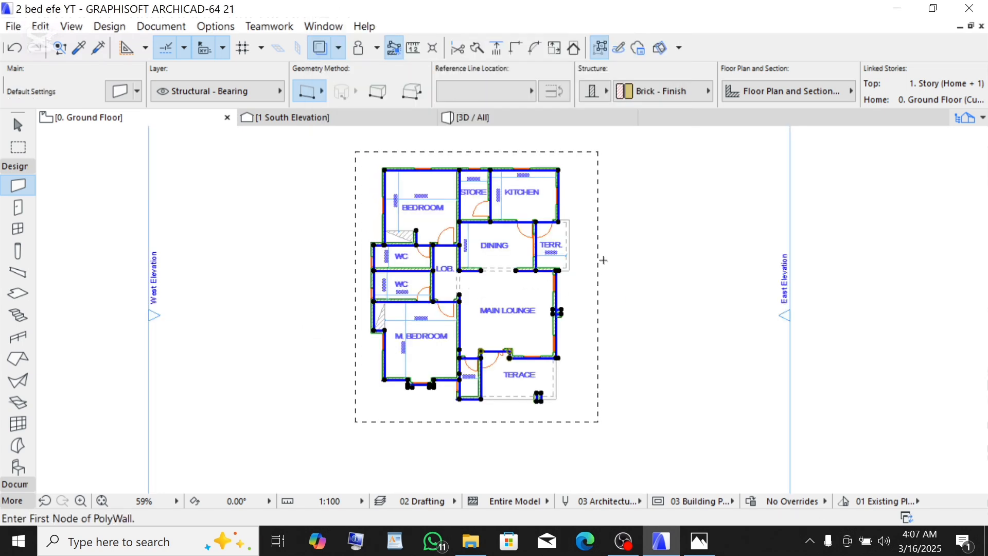
Step: Inspect the modified walls in the 3D view, focusing on their base around the entrance door and the terrace columns
left_click(481, 118)
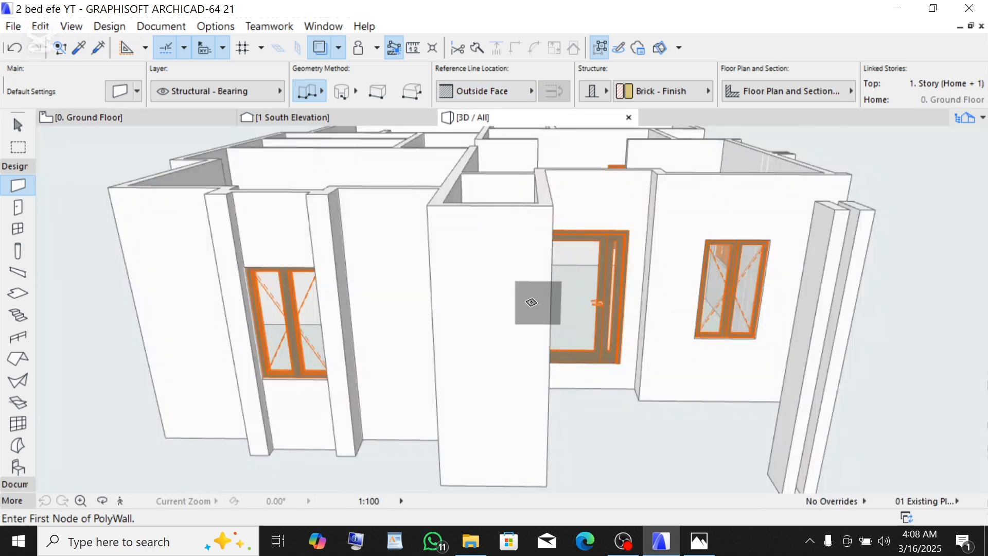
scroll(547, 391, "up", 2)
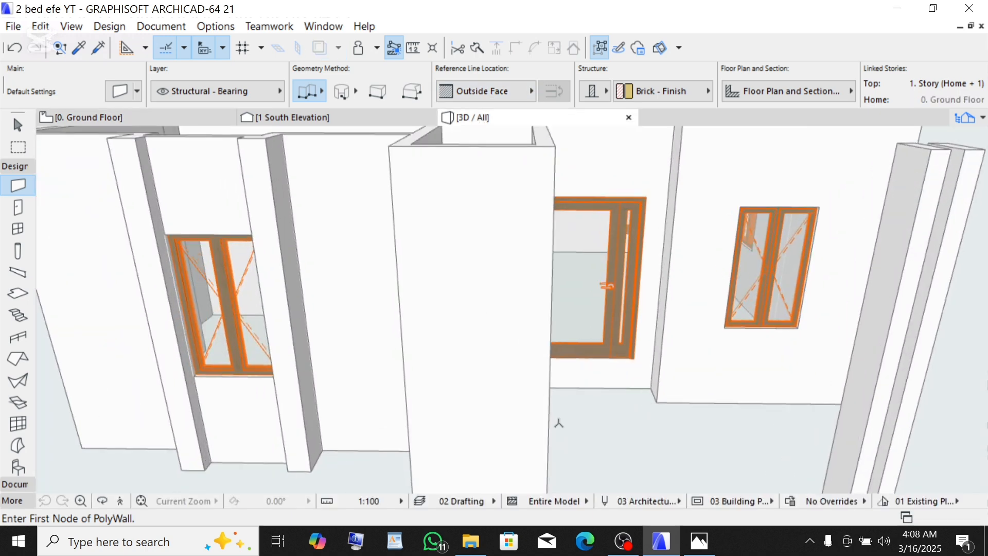
scroll(545, 414, "down", 3)
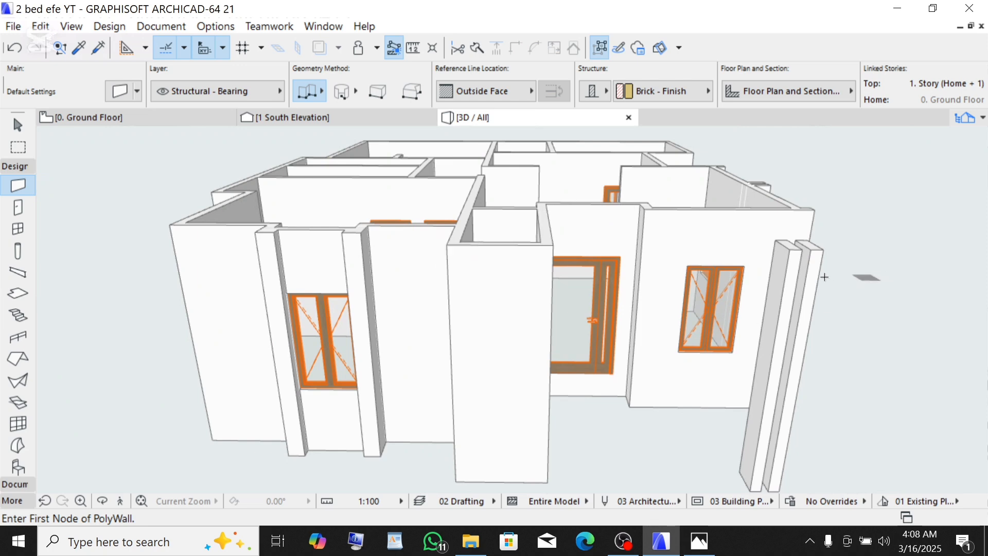
scroll(327, 240, "down", 4)
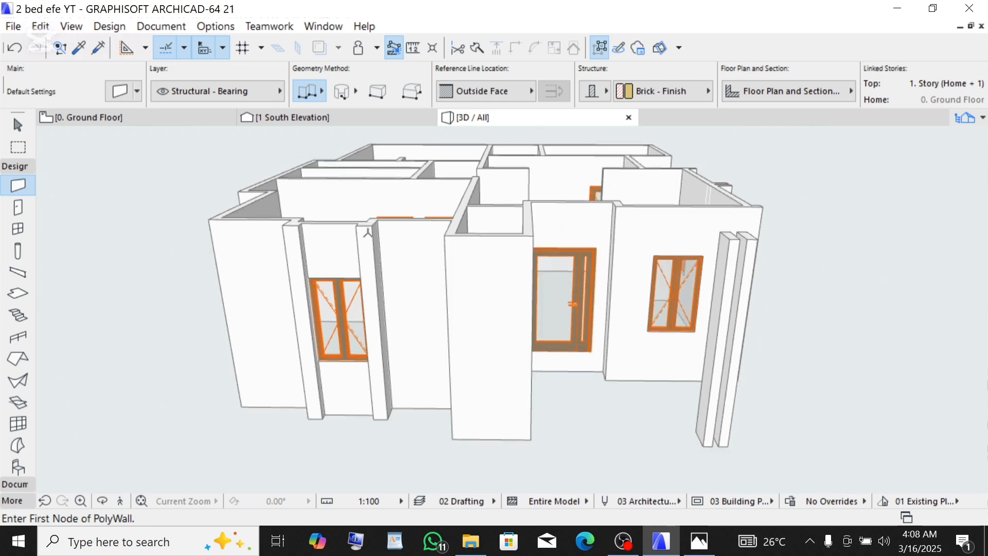
scroll(544, 257, "up", 4)
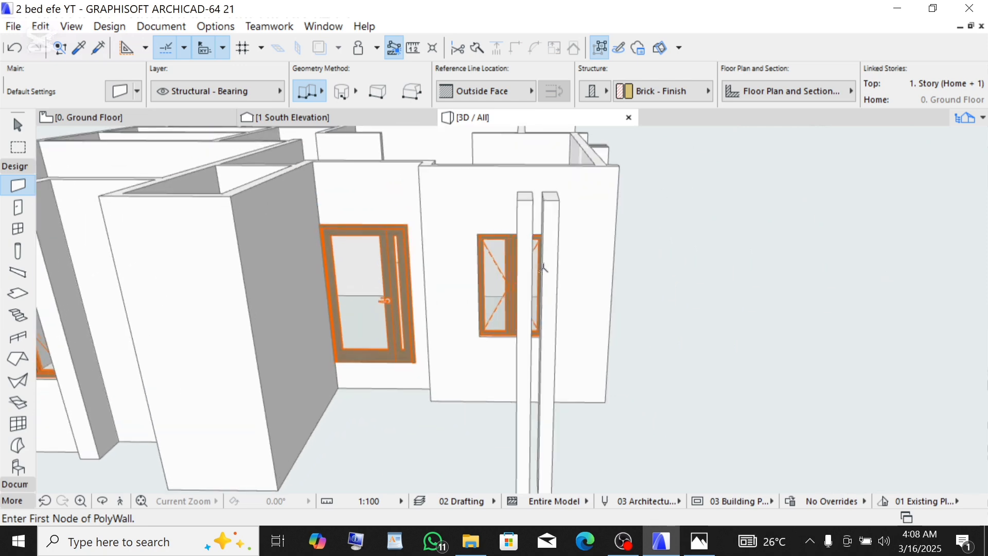
scroll(663, 262, "down", 4)
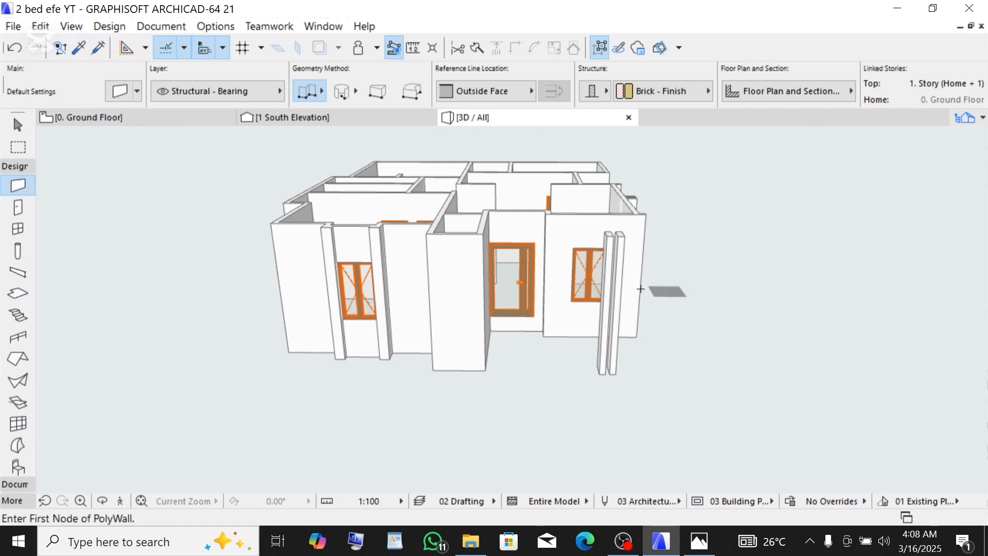
scroll(640, 296, "up", 4)
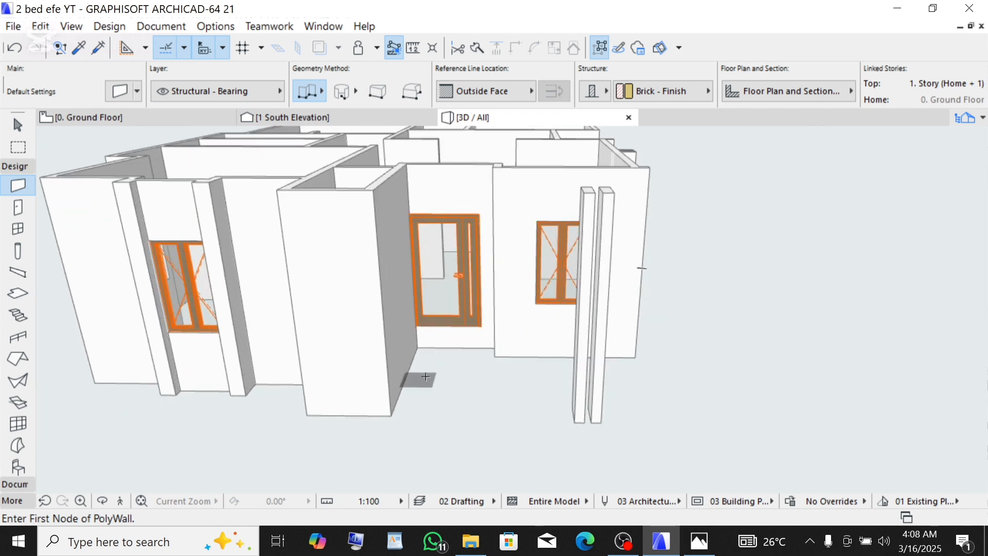
scroll(428, 352, "up", 3)
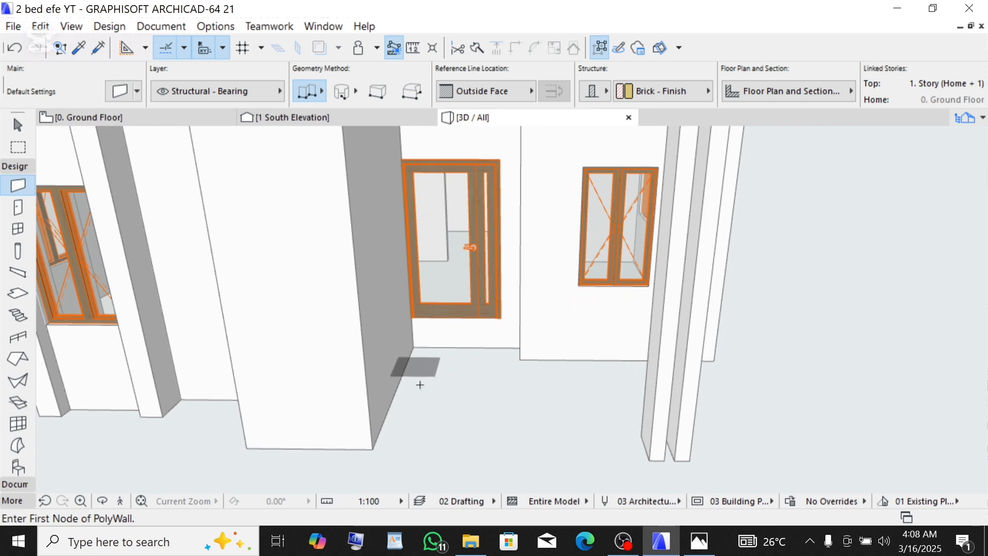
scroll(420, 384, "down", 3)
scroll(429, 366, "up", 3)
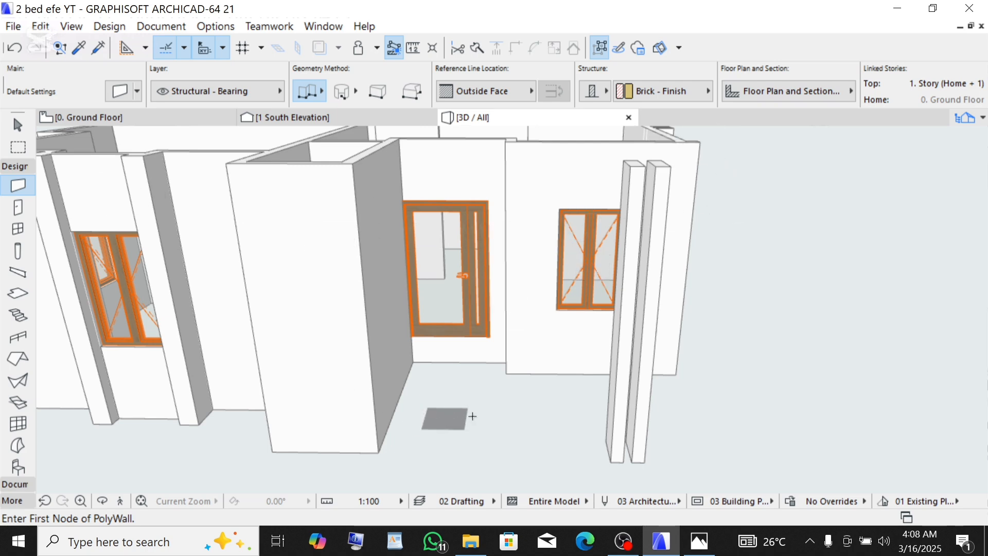
Step: On the ground floor plan, start the Slab tool and set the default slab thickness to 450
left_click(107, 121)
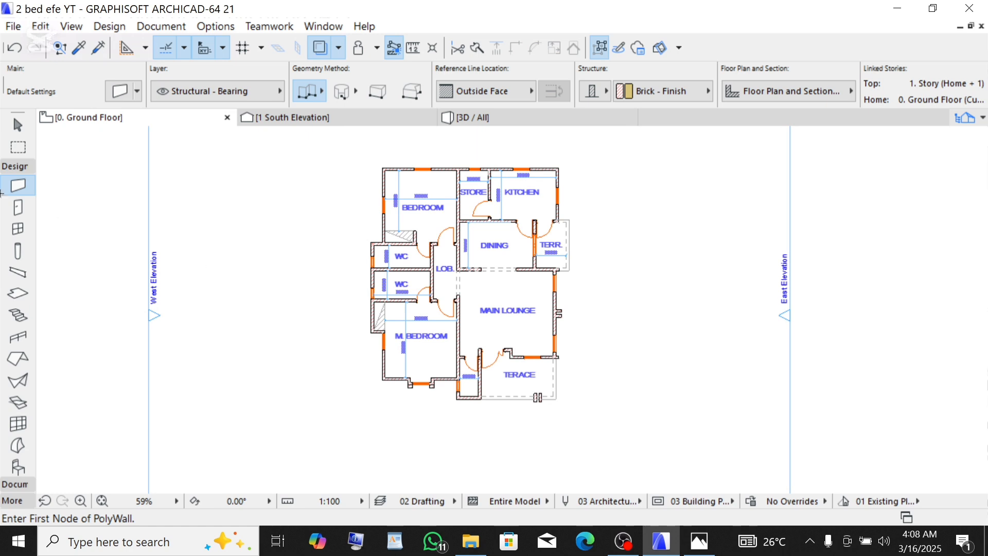
left_click(16, 293)
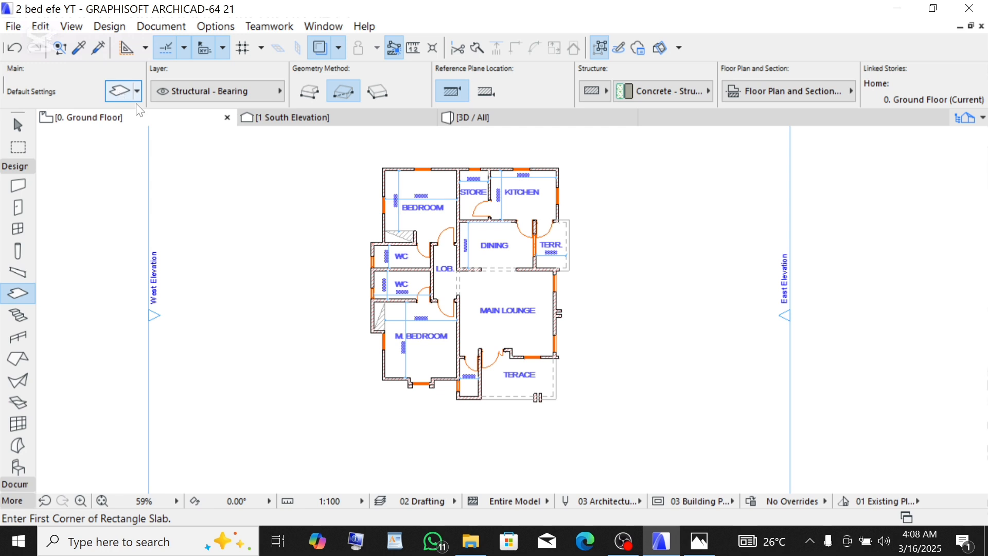
left_click(117, 91)
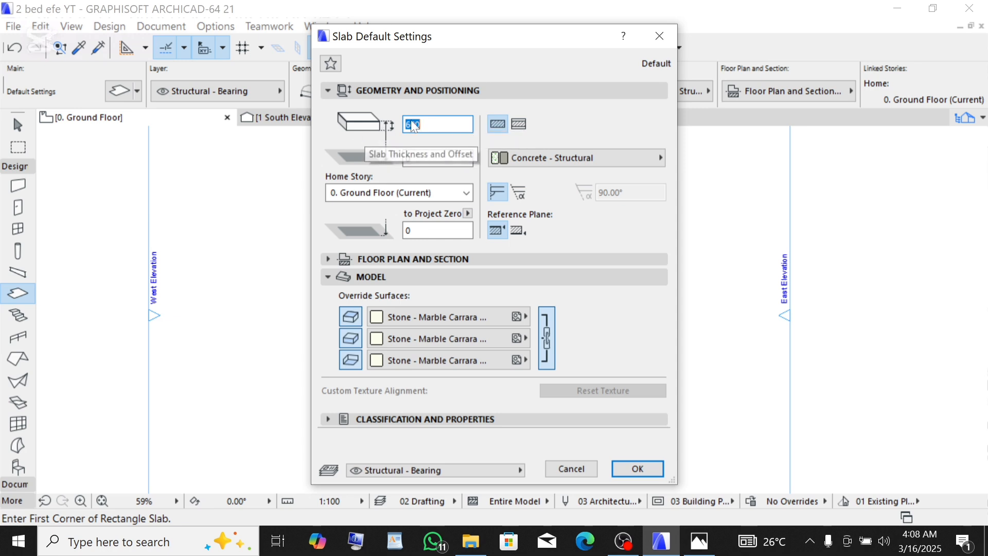
type("450")
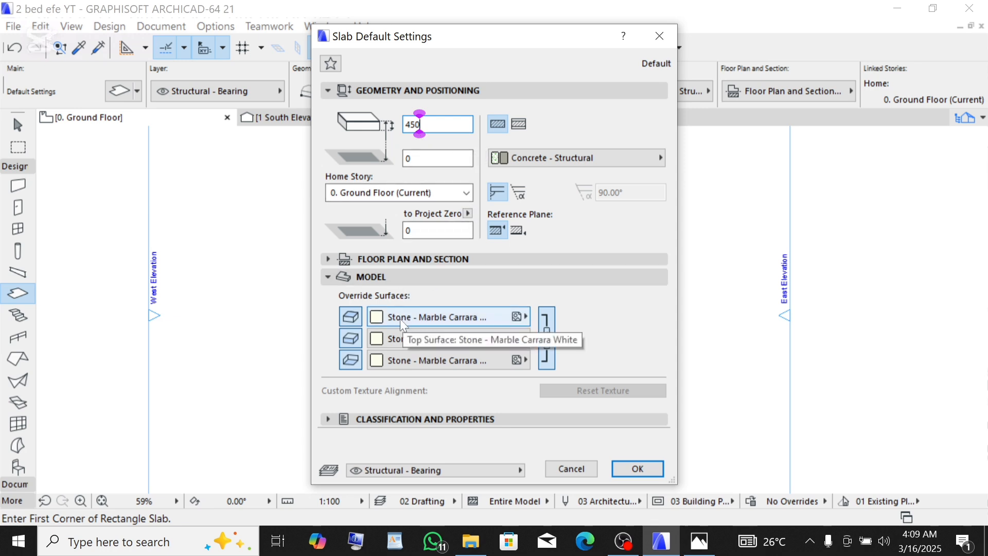
left_click(446, 322)
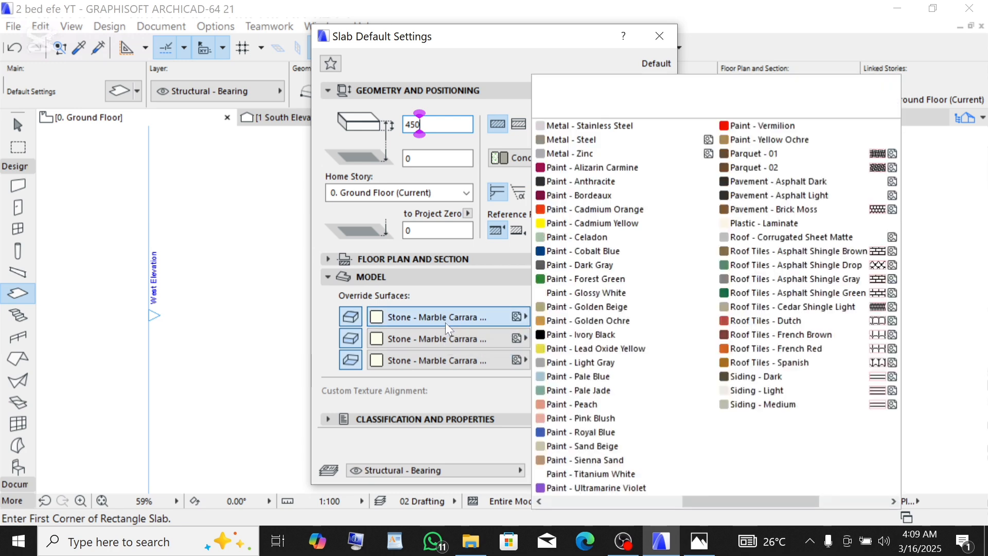
left_click(394, 316)
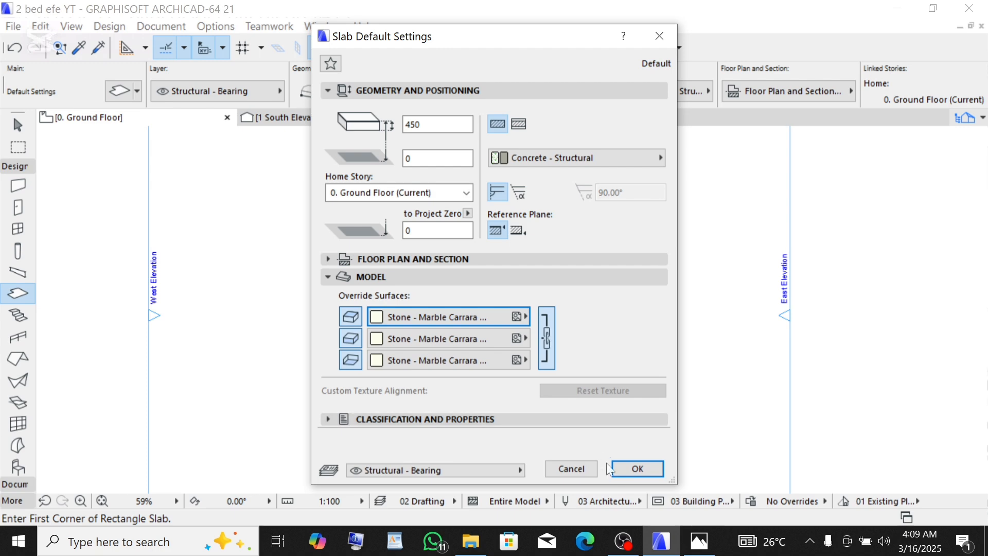
left_click(635, 471)
Step: Draw a rectangular sample slab about 3200 by 1360 mm in the empty area outside the house, beside the terrace
scroll(522, 382, "up", 5)
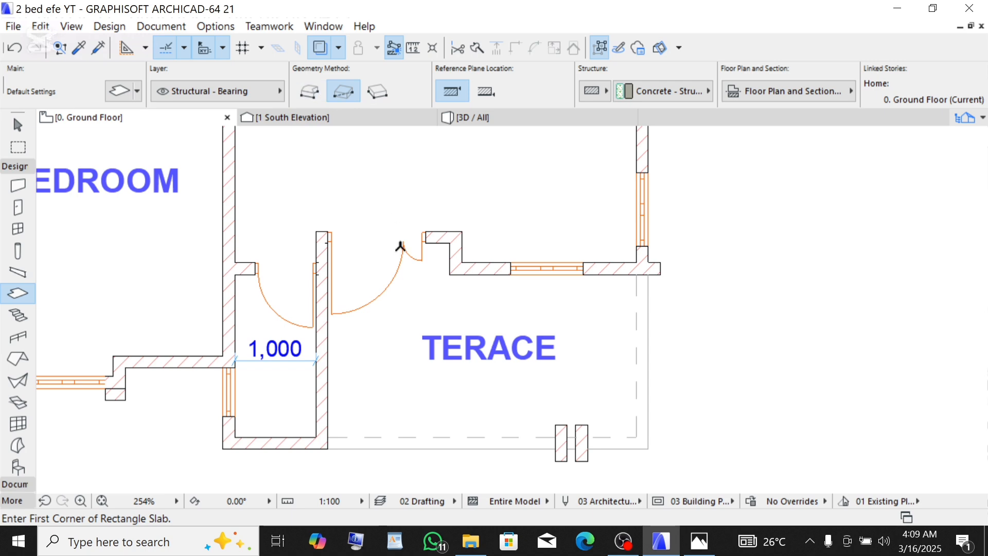
scroll(242, 211, "down", 2)
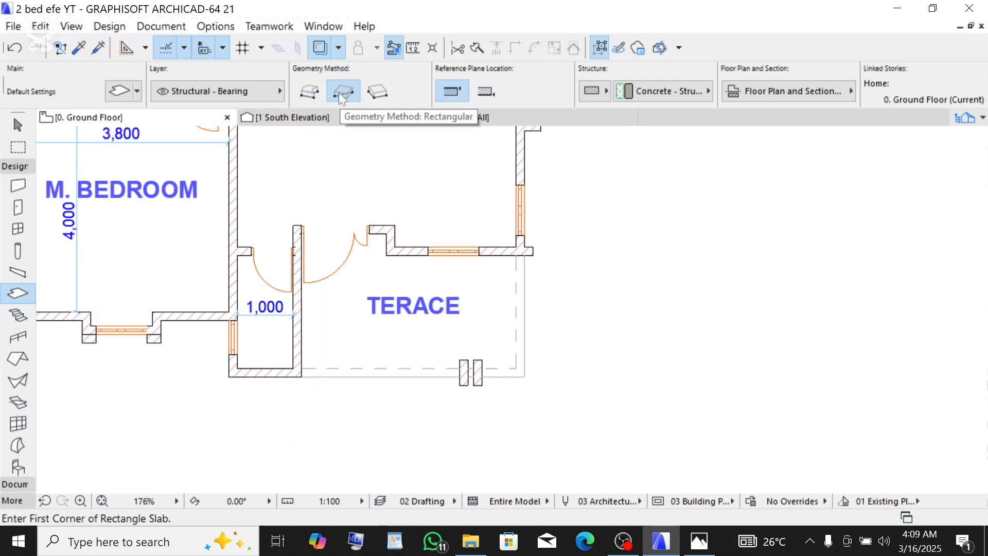
left_click(628, 234)
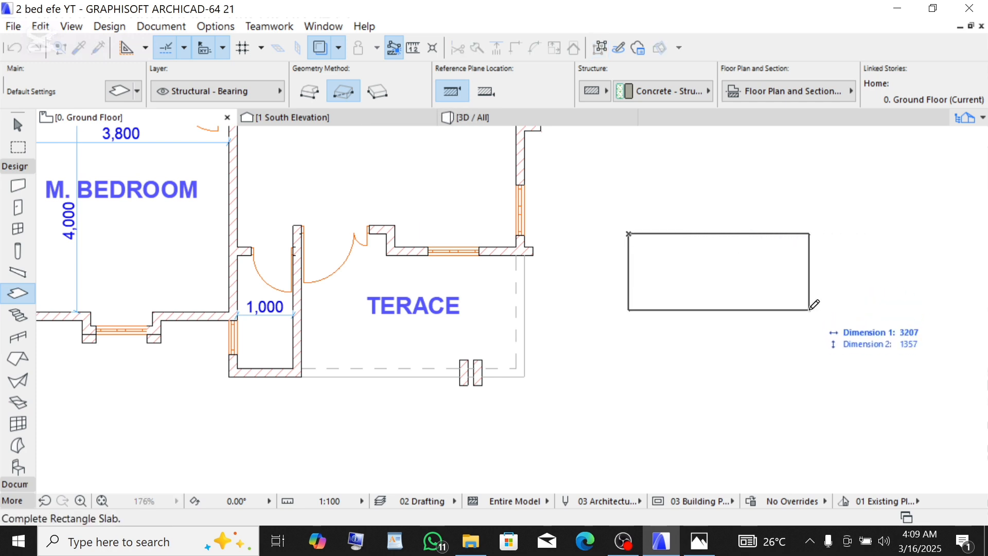
left_click(812, 310)
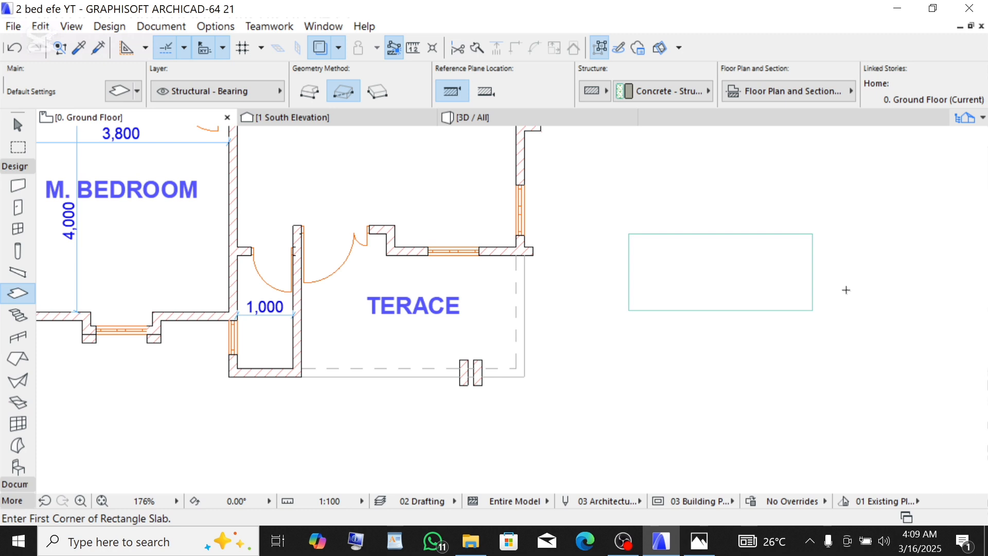
Step: Draw an irregular six-node sample slab with the polygonal geometry method, just above the rectangular sample slab
left_click(306, 86)
left_click(679, 148)
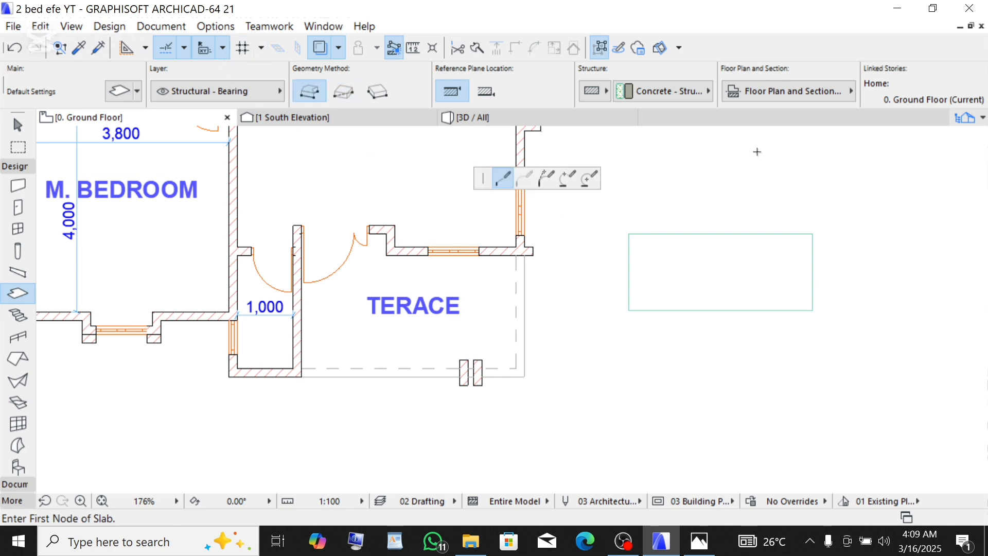
left_click(770, 147)
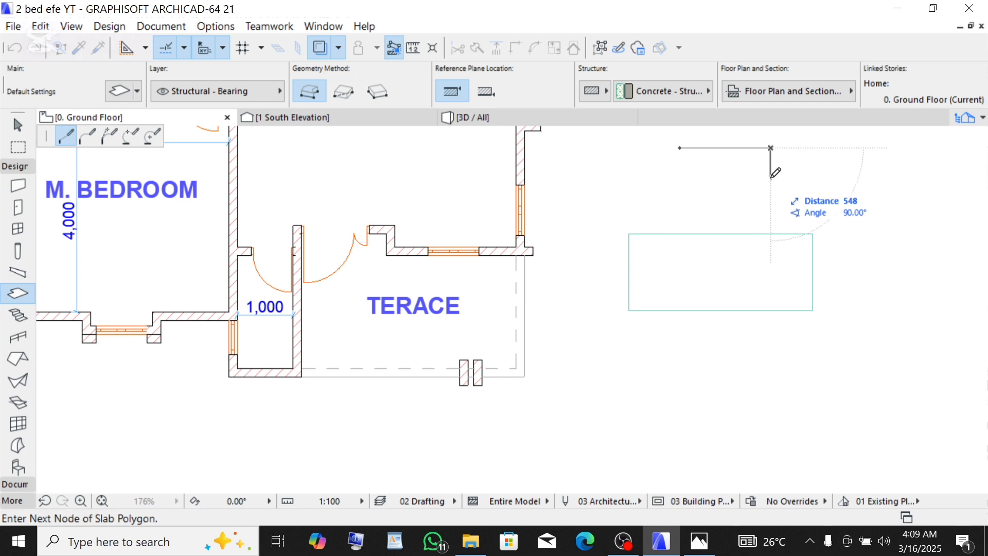
left_click(770, 179)
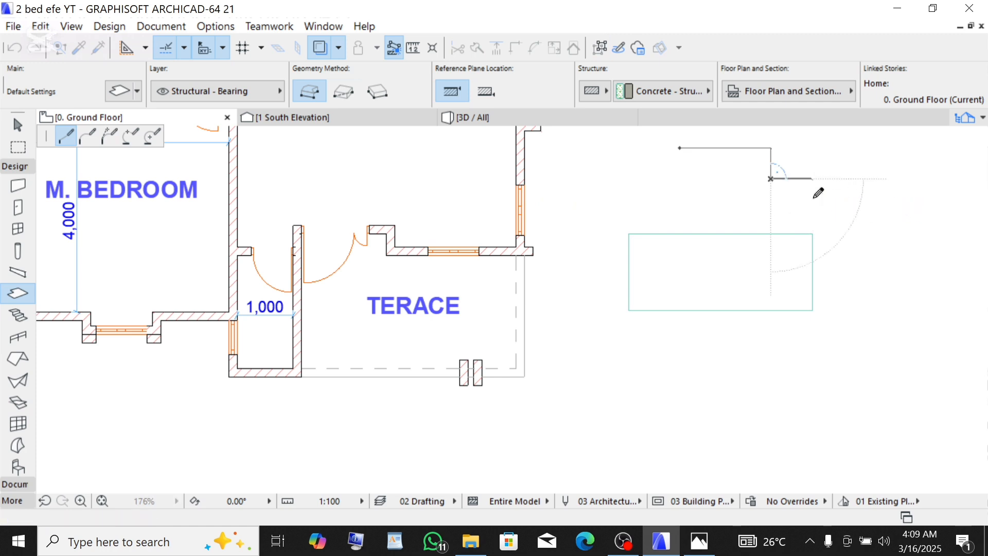
left_click(812, 178)
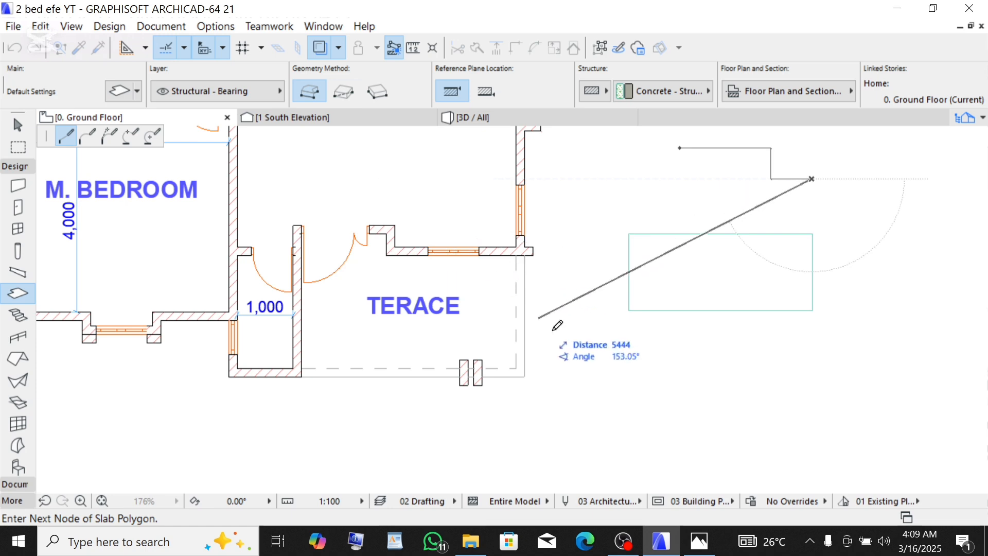
left_click(857, 204)
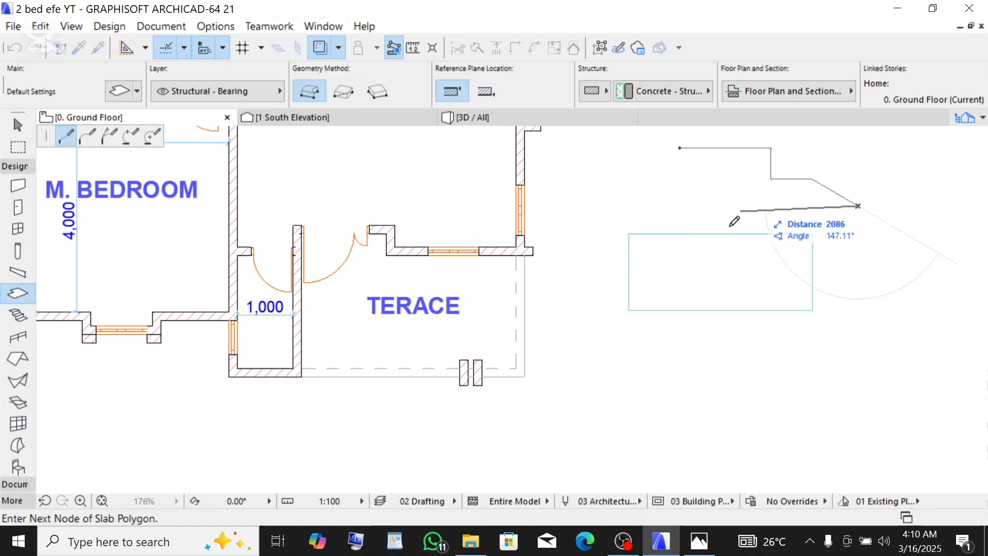
left_click(728, 213)
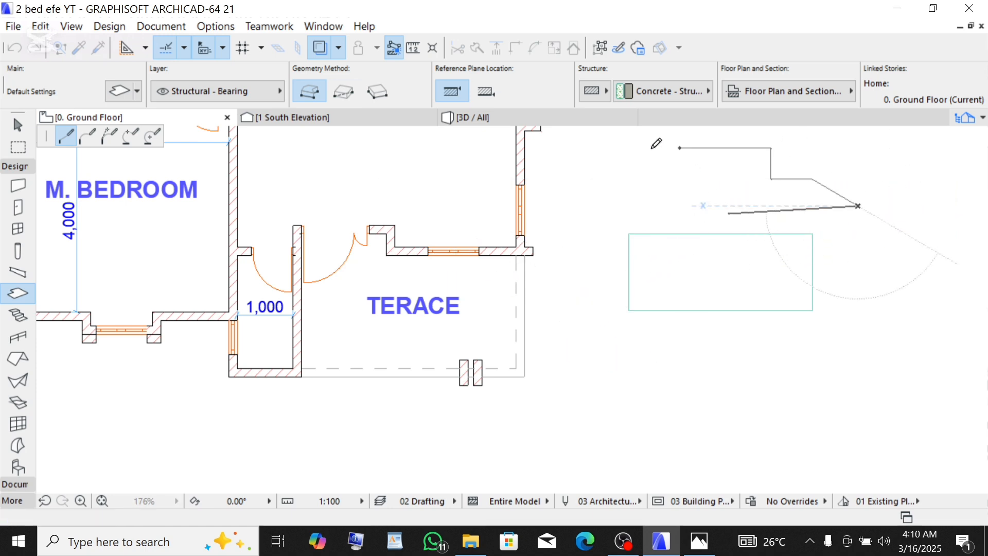
left_click(680, 148)
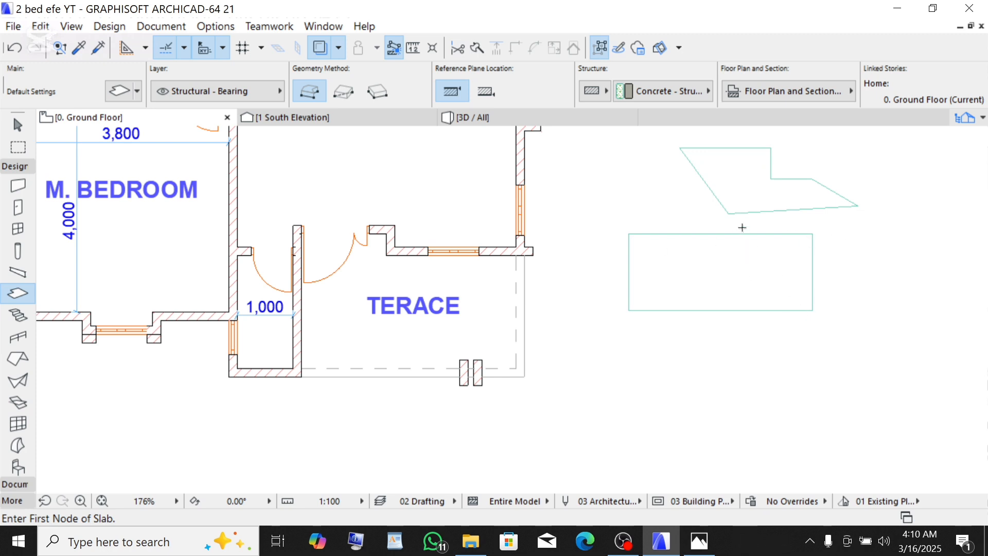
Step: Draw a rectangular slab over the terrace, from the outer corner of the small room's wall to the terrace outline's corner at the lounge wall
scroll(742, 228, "up", 2)
scroll(737, 249, "down", 2)
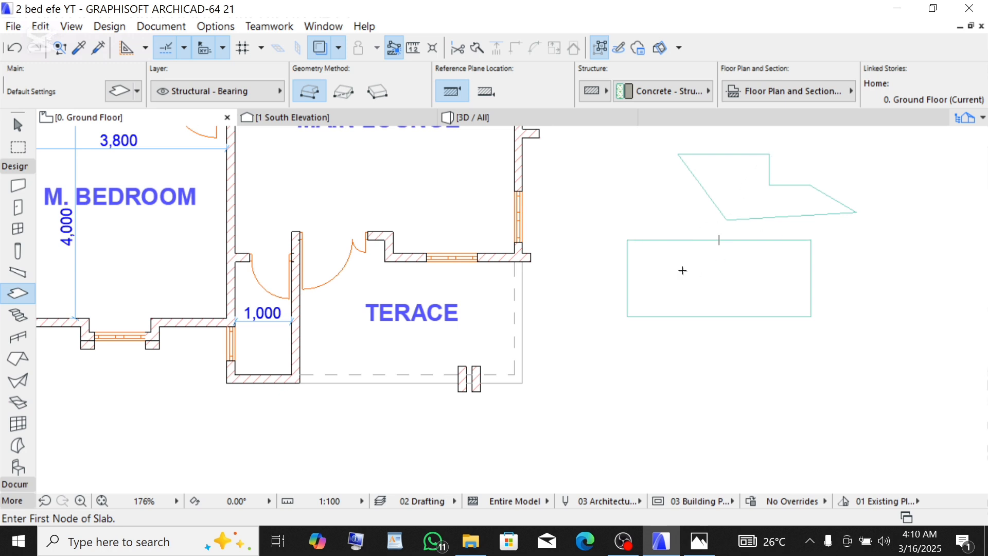
left_click(342, 92)
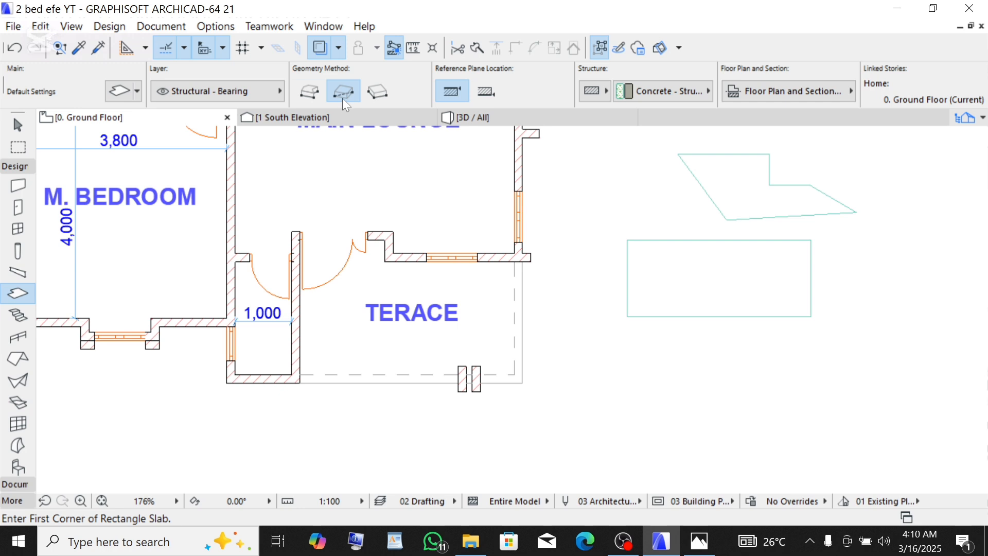
scroll(326, 334, "up", 3)
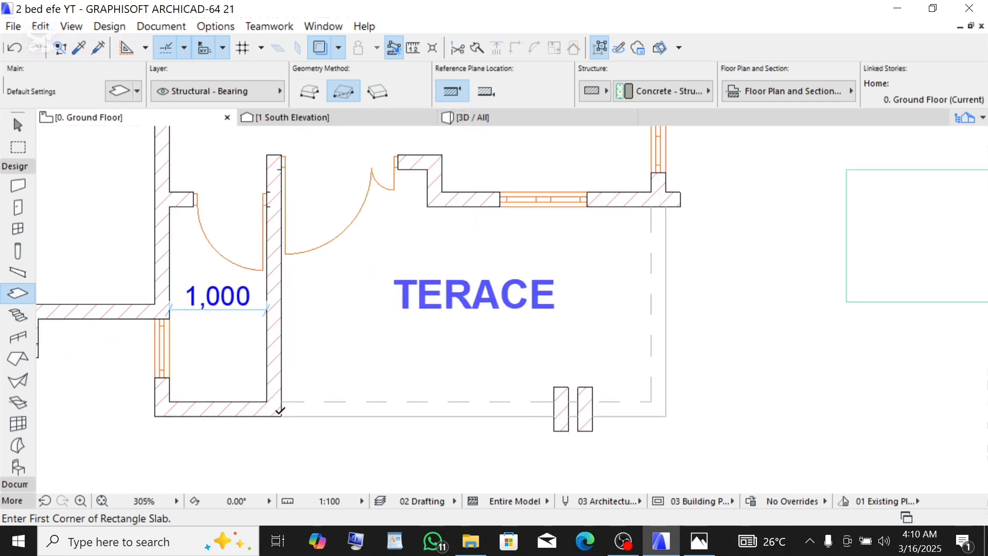
left_click(280, 415)
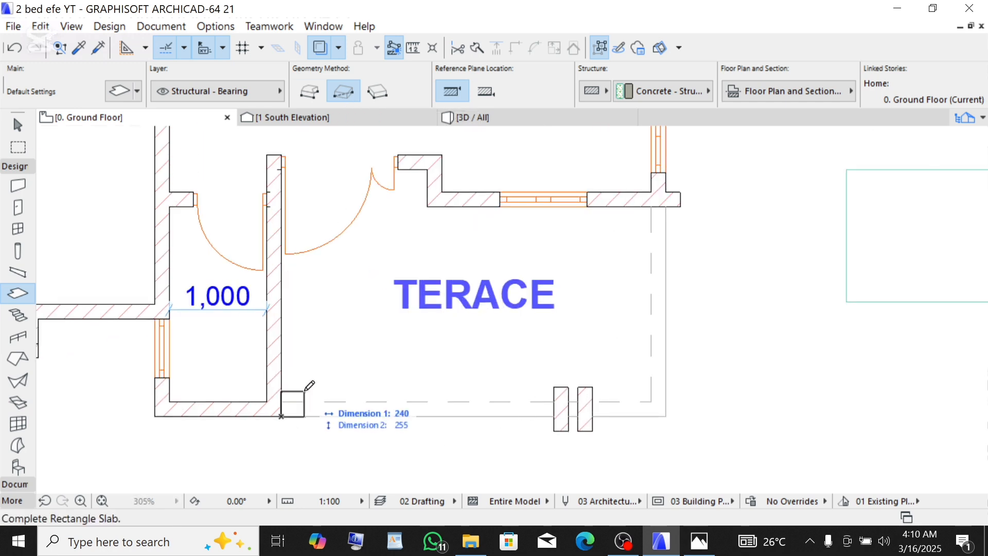
left_click(666, 207)
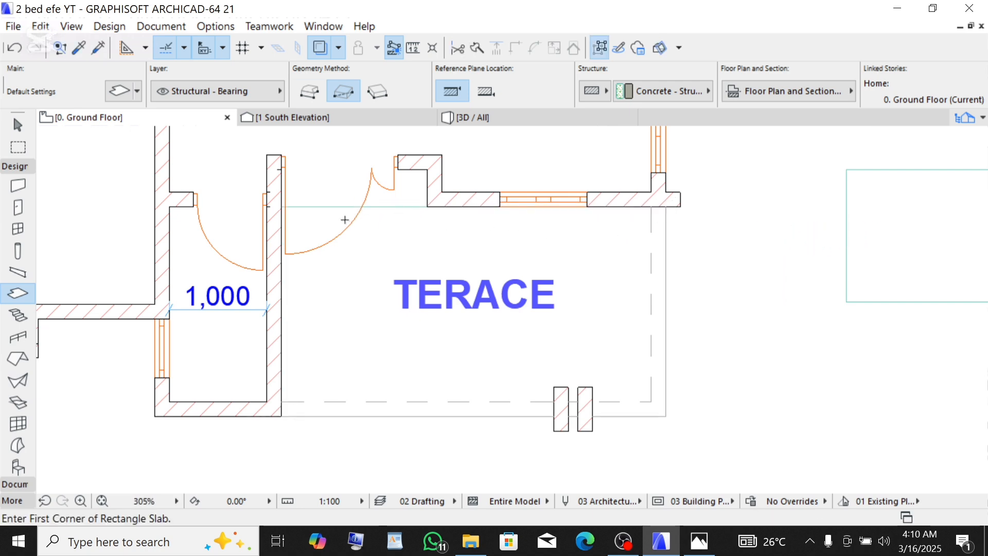
Step: Select the terrace slab and insert a node on its house-side edge at the wall corner beside the entrance recess
key("shift")
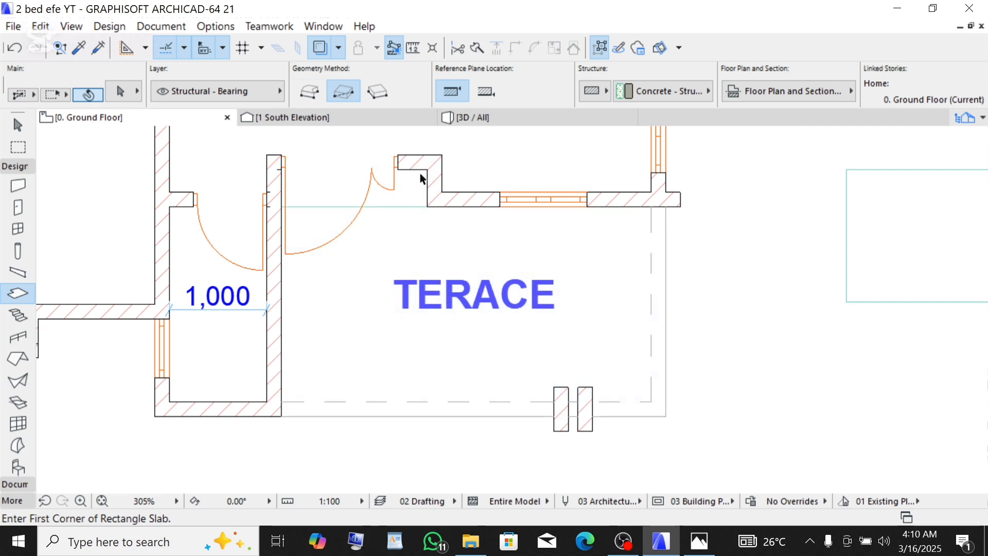
left_click(387, 207, "shift")
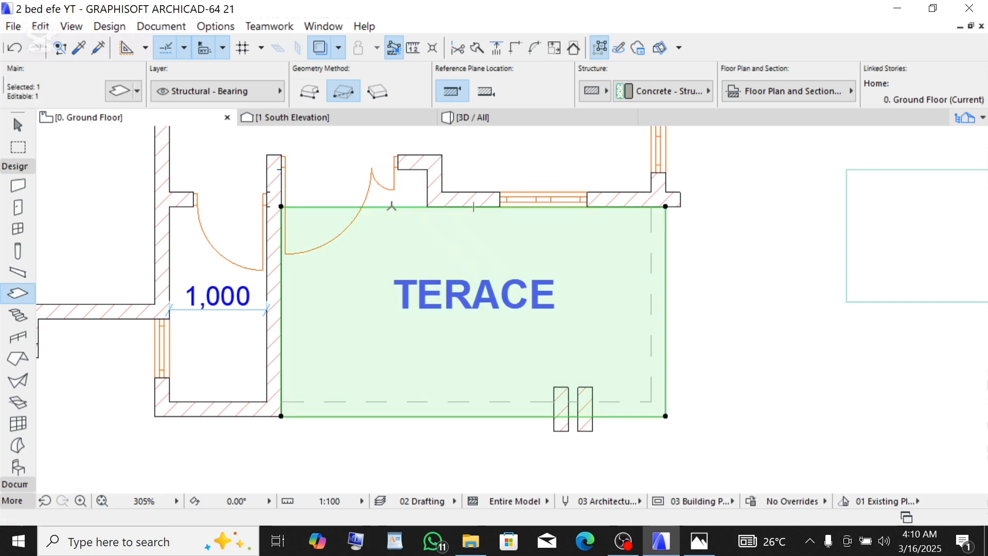
left_click(387, 206)
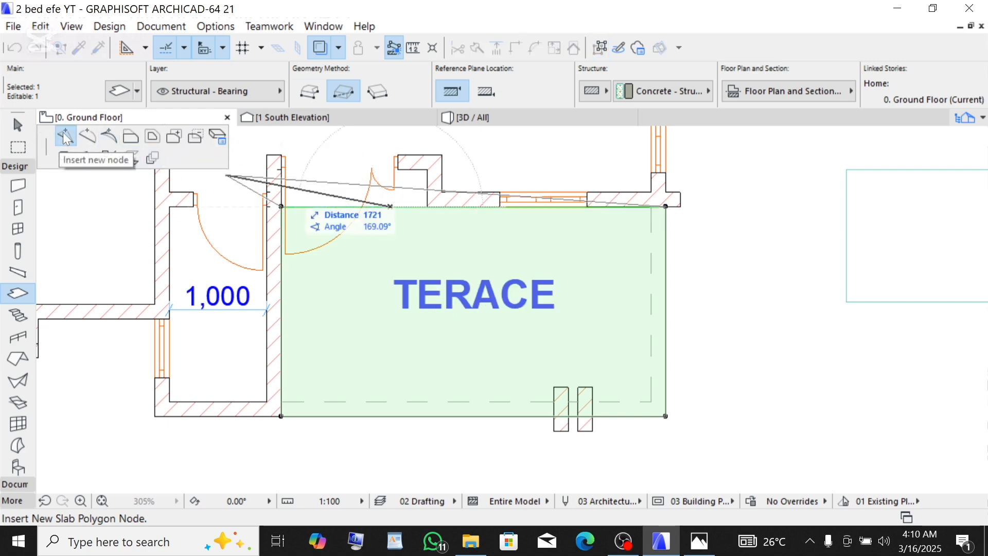
left_click(428, 205)
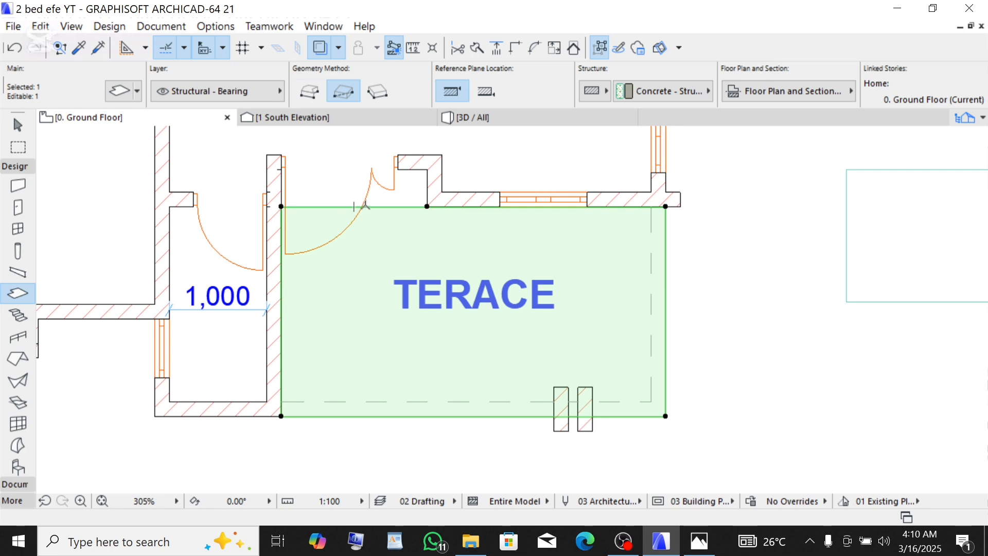
Step: Offset the slab edge at the entrance into the recess, up to its inner wall corner by the door, and clear the selection
left_click(375, 205)
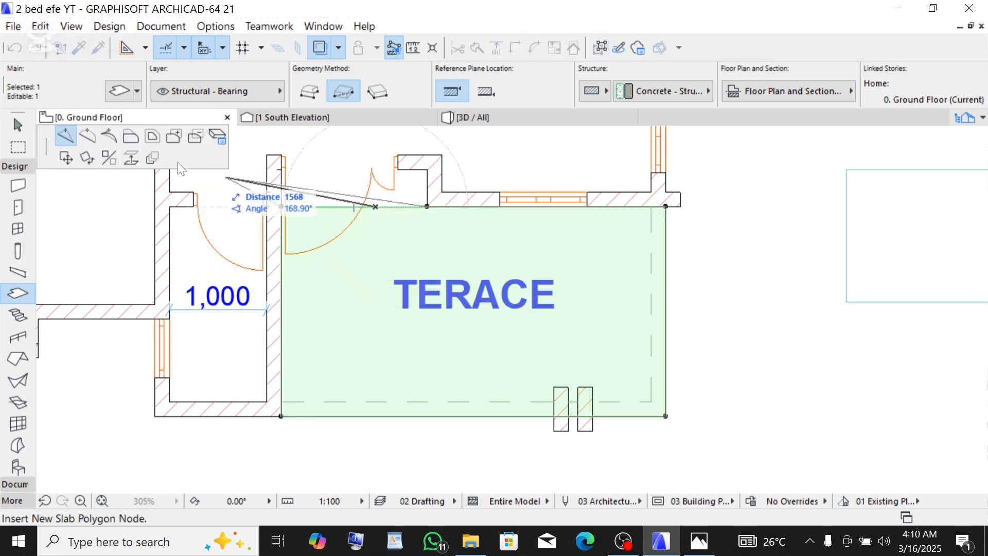
left_click(122, 137)
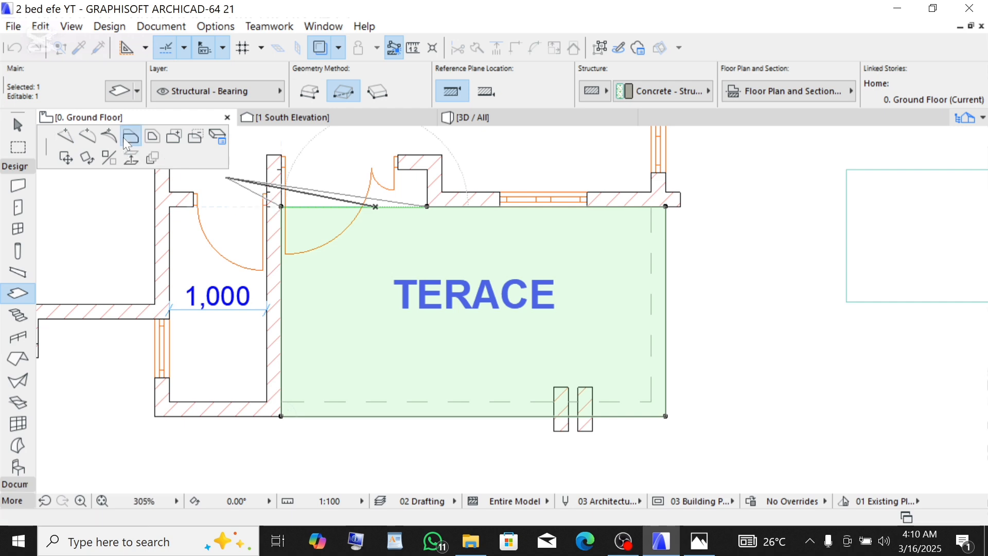
left_click(432, 166)
scroll(364, 256, "down", 3)
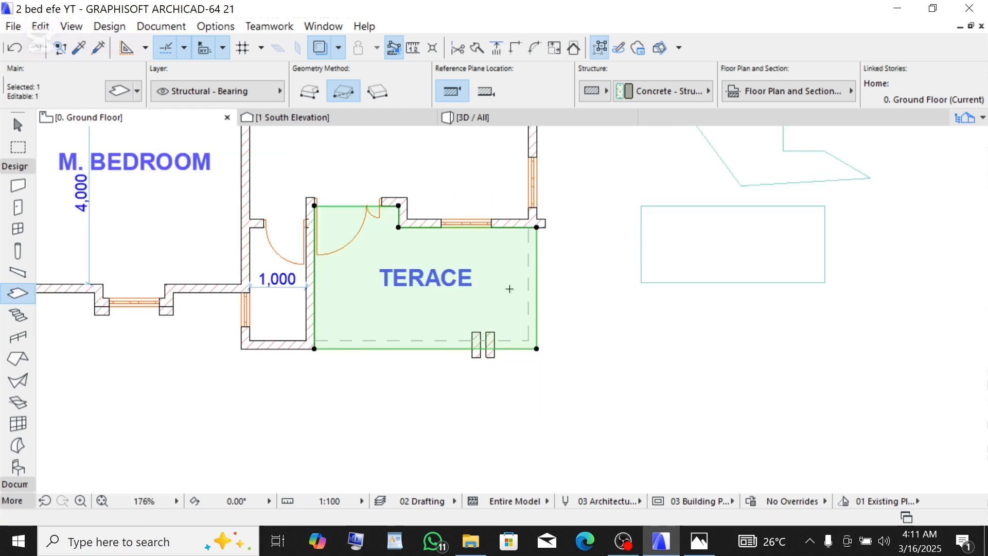
scroll(646, 351, "down", 3)
scroll(706, 279, "up", 3)
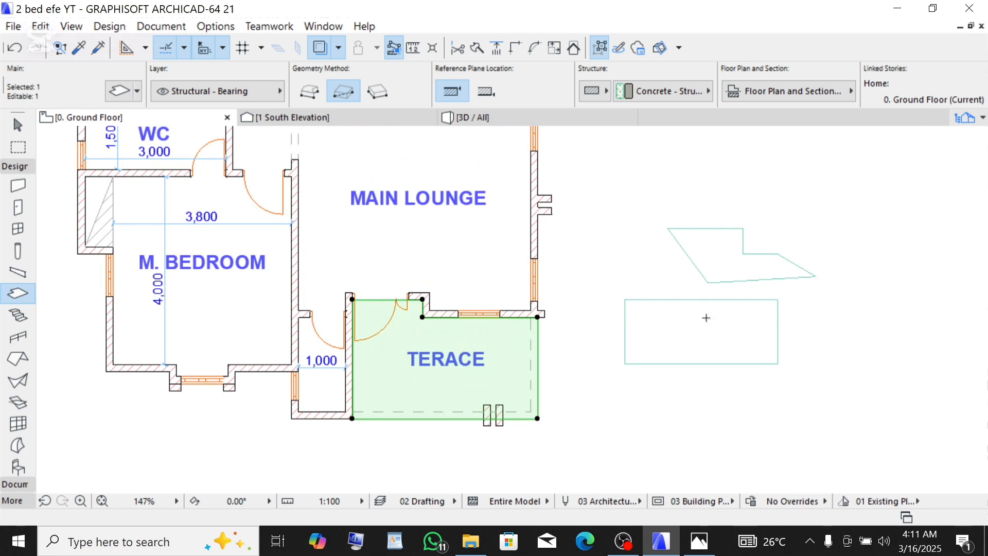
key("Escape")
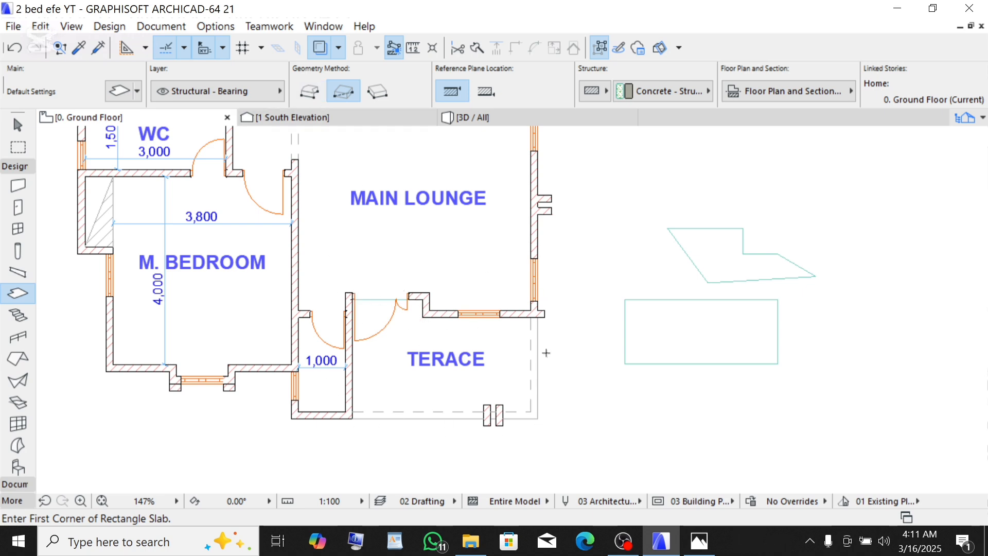
Step: Select the polygonal and rectangular sample slabs outside the house and delete both
key("shift")
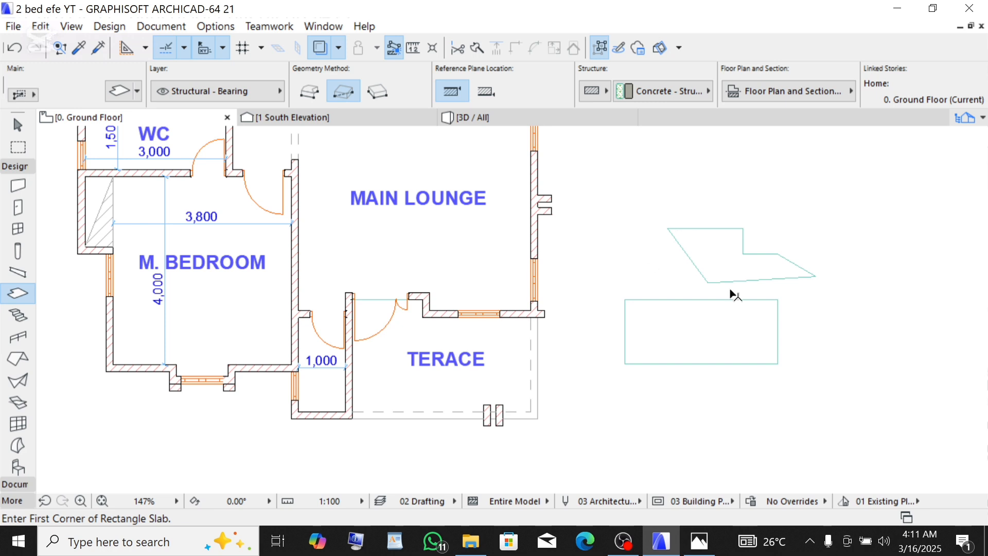
left_click(706, 238, "shift")
left_click(727, 330, "shift")
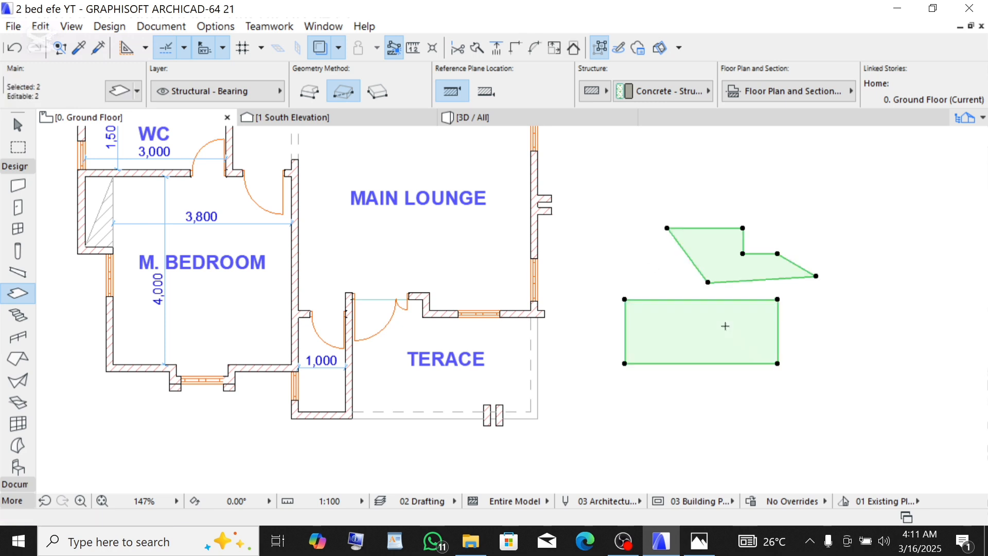
key("Delete")
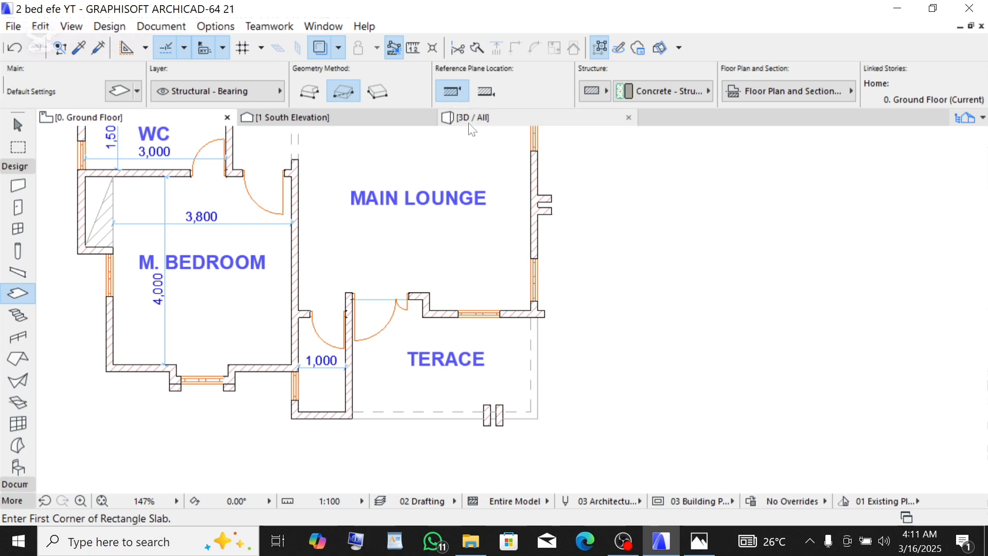
Step: Examine the terrace slab, entrance recess and twin columns in the 3D view from several angles
left_click(509, 118)
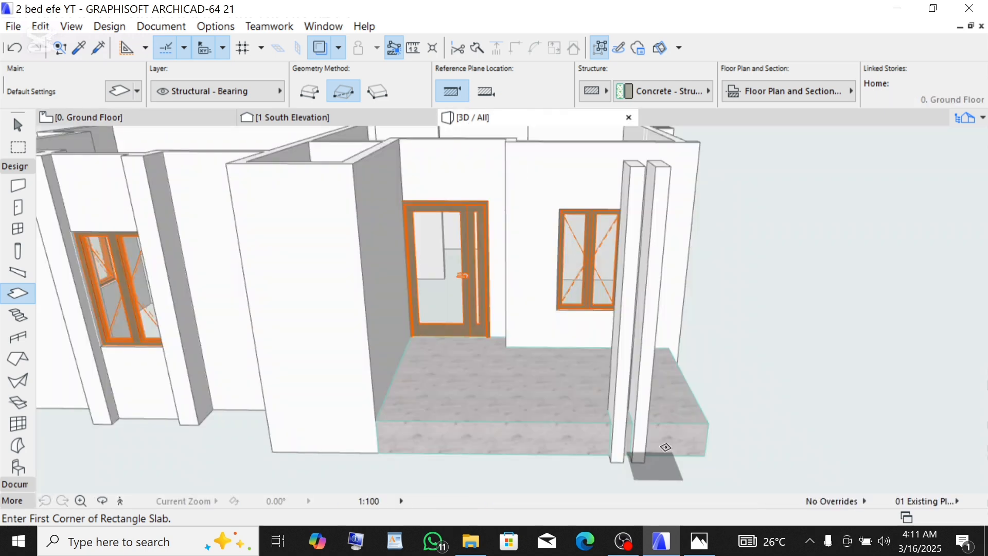
scroll(643, 457, "up", 3)
scroll(355, 376, "down", 5)
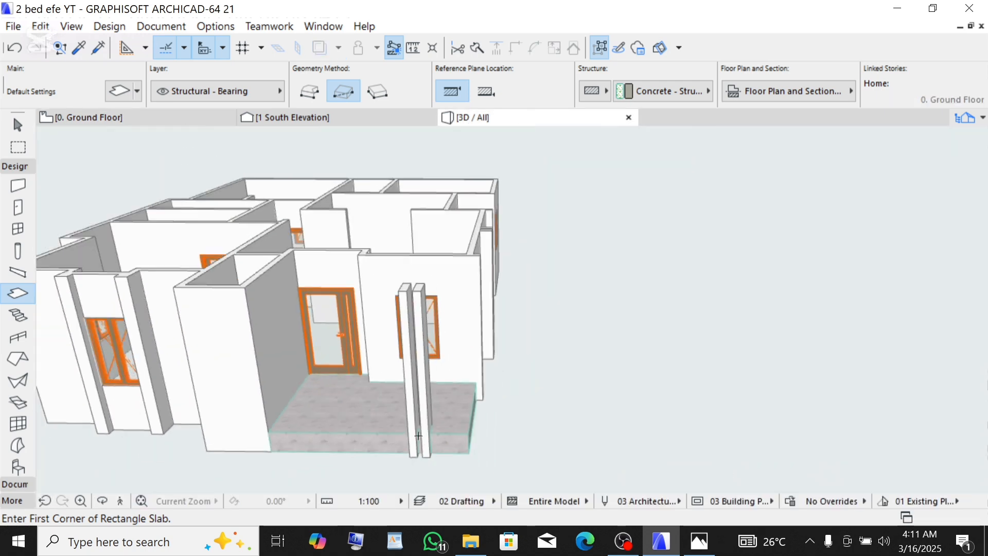
scroll(355, 376, "up", 2)
scroll(218, 309, "up", 1)
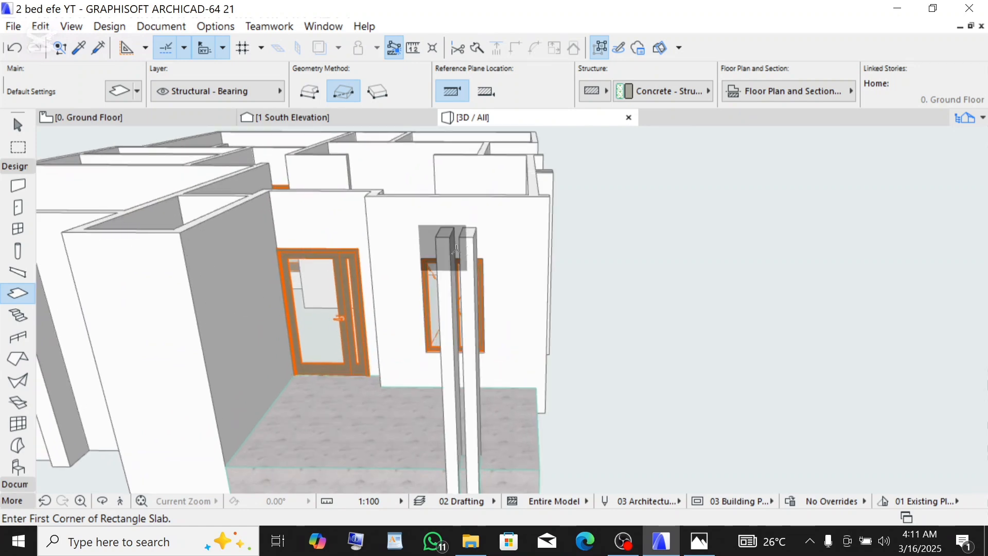
scroll(550, 239, "down", 2)
scroll(549, 239, "up", 2)
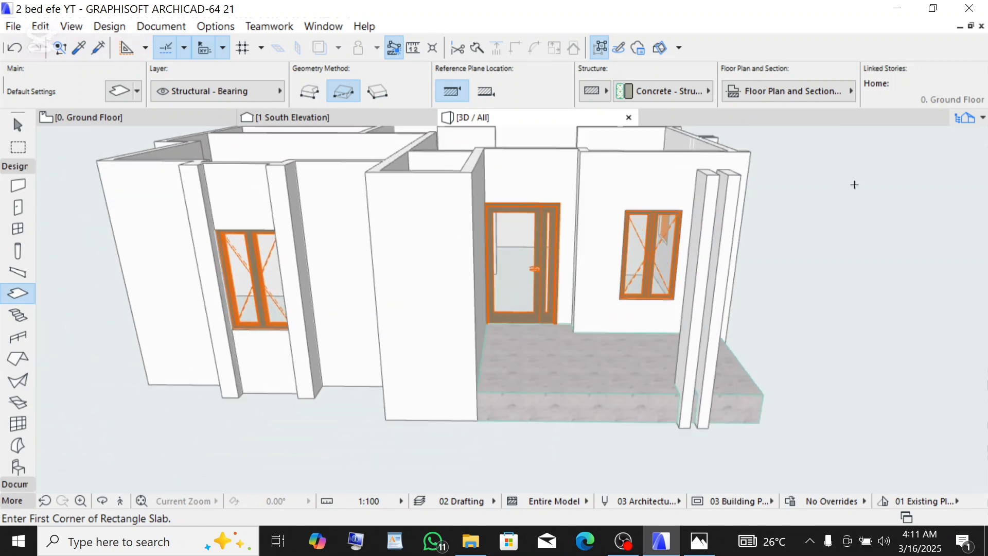
scroll(844, 184, "up", 2)
scroll(786, 282, "down", 2)
scroll(743, 230, "up", 3)
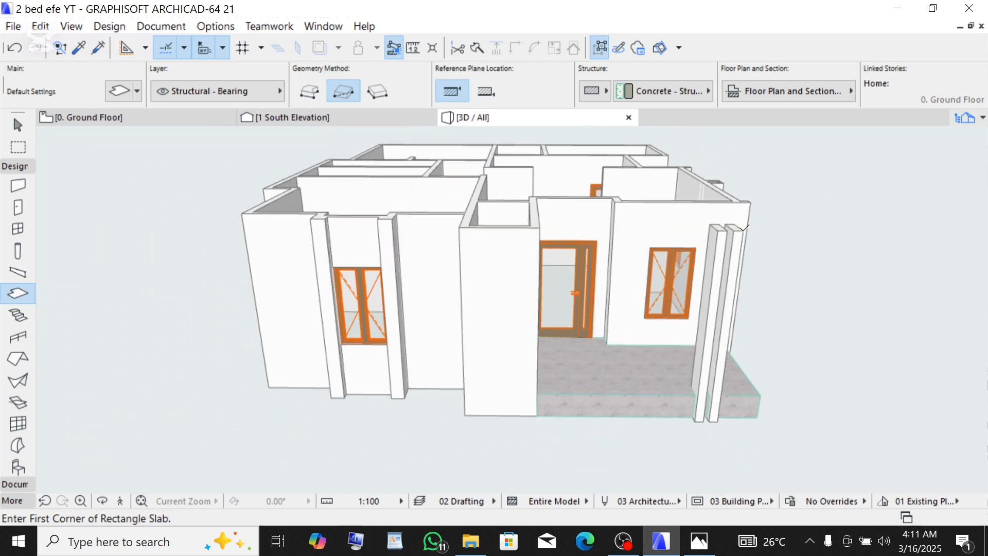
scroll(736, 247, "up", 1)
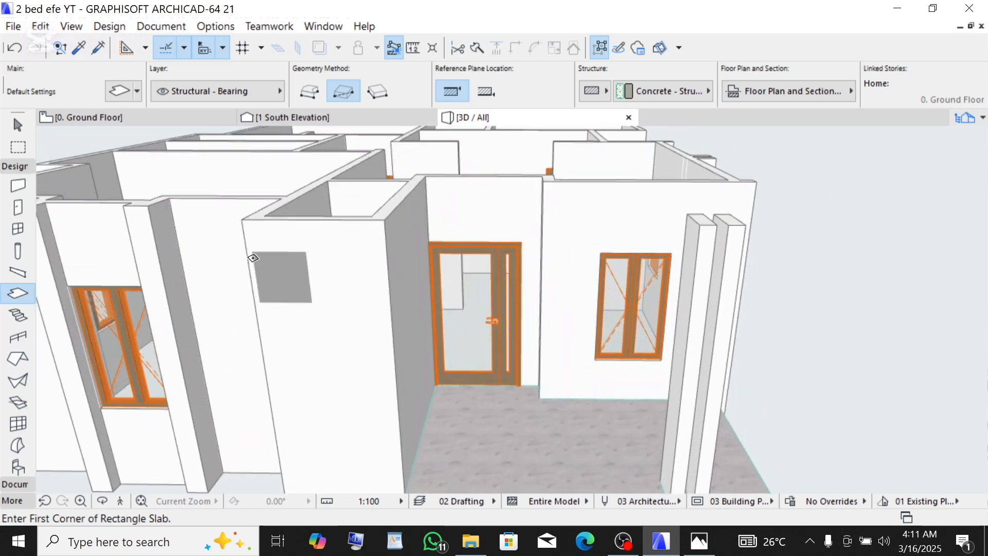
scroll(376, 188, "down", 1)
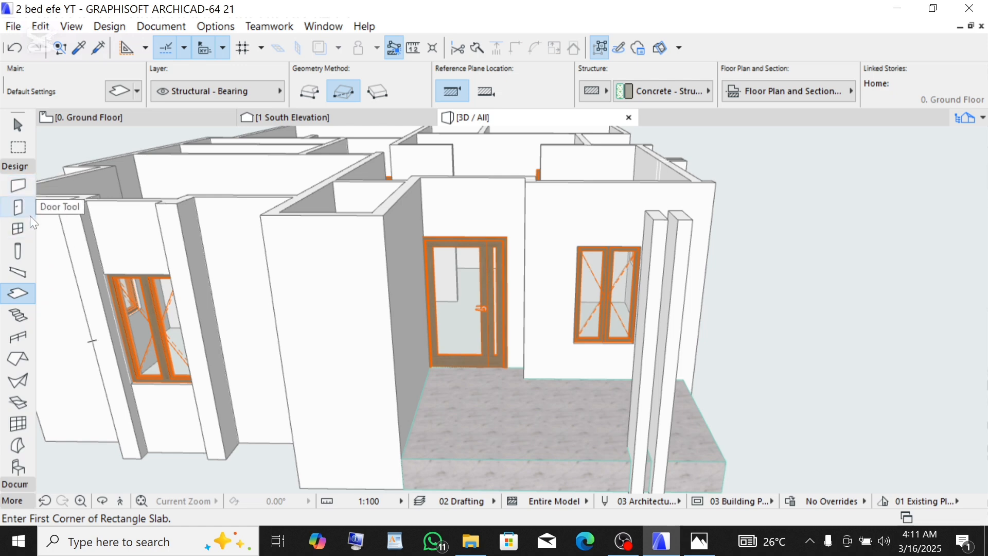
Step: Draw two walls along the terrace outline, from the small room's outer corner to the lounge wall, using the small room's front wall settings
left_click(11, 187)
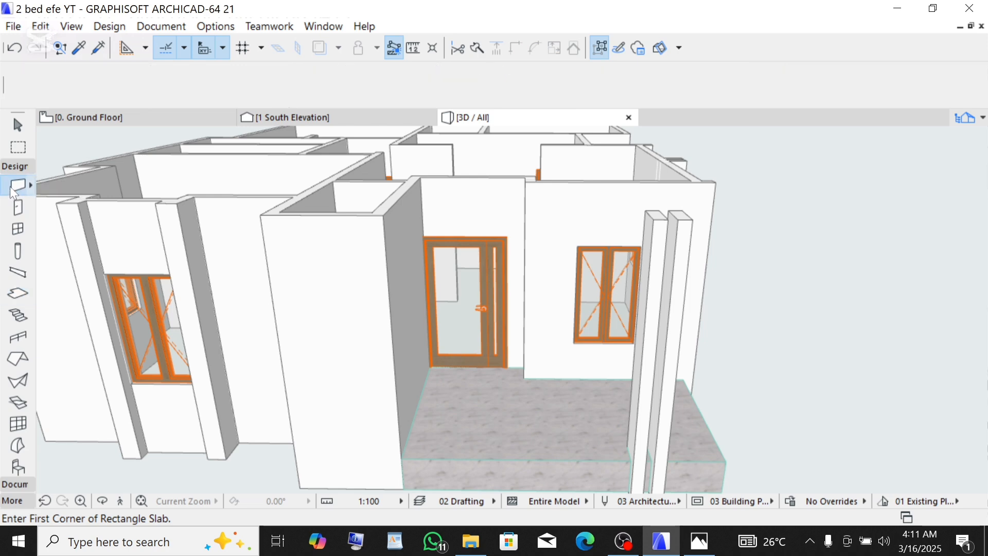
left_click(97, 118)
scroll(328, 346, "up", 5)
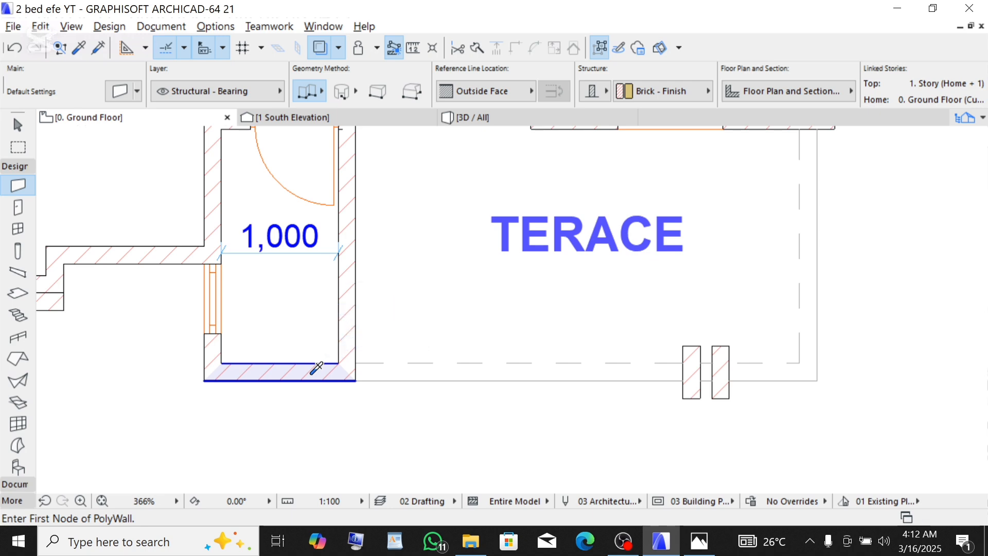
left_click(311, 374, "alt")
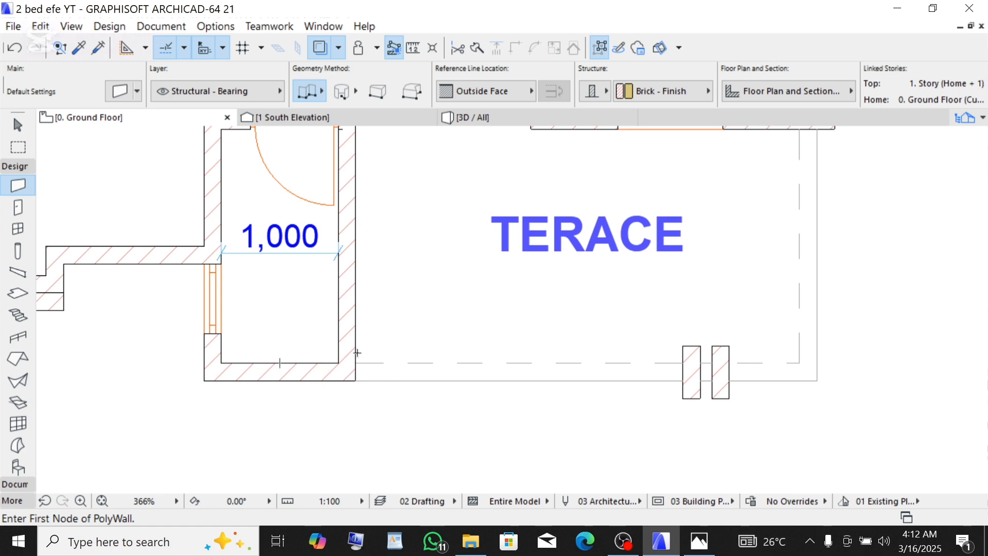
left_click(355, 380)
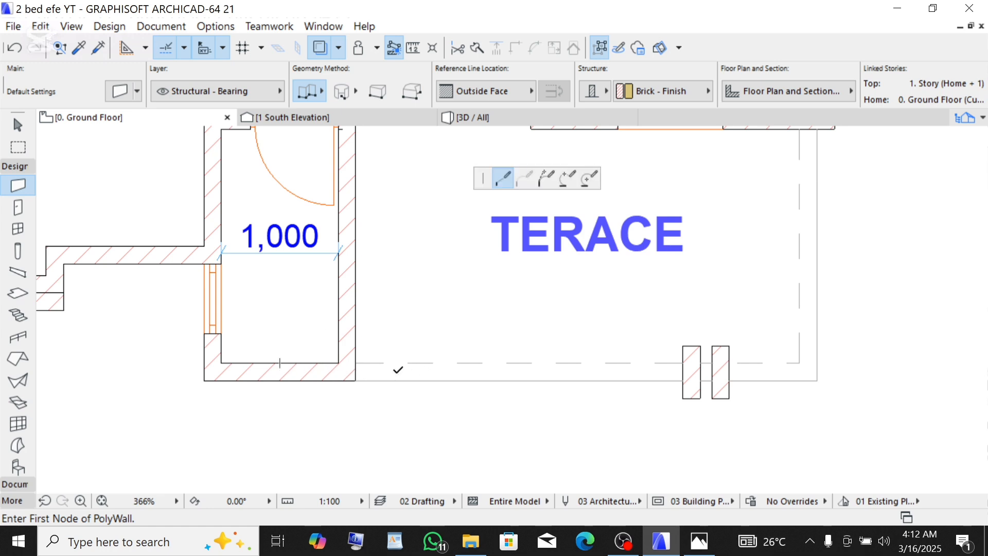
left_click(817, 378)
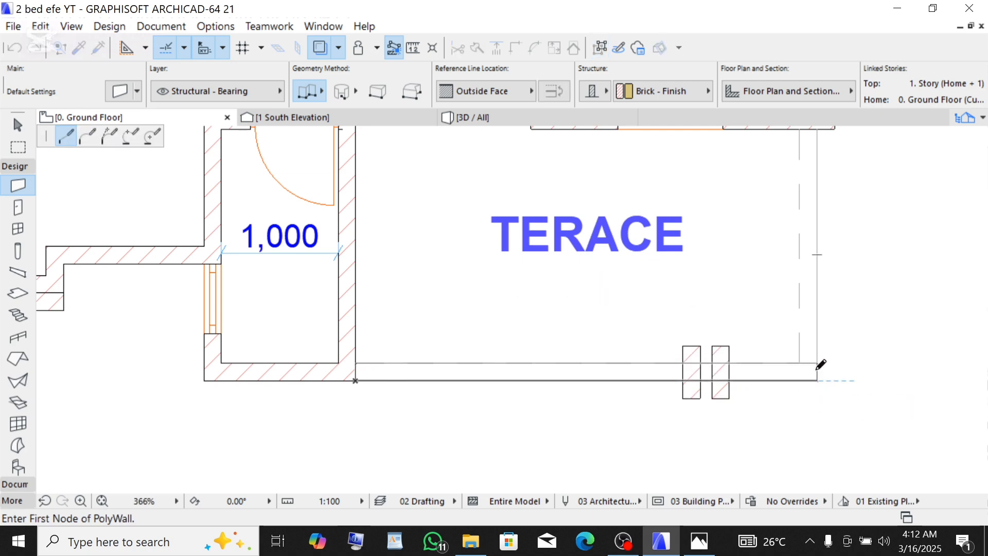
scroll(575, 455, "down", 5)
scroll(679, 338, "up", 8)
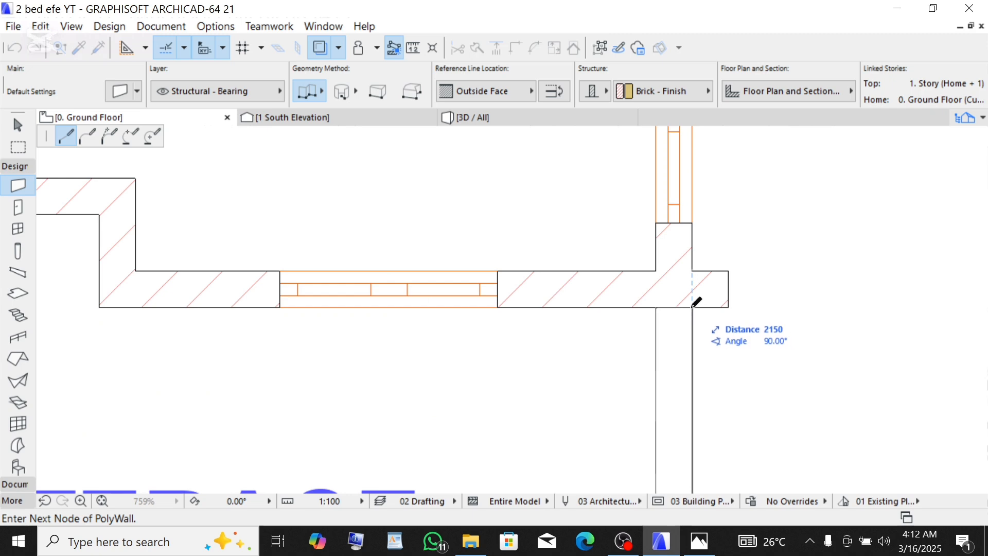
double_click(699, 308)
scroll(631, 262, "down", 6)
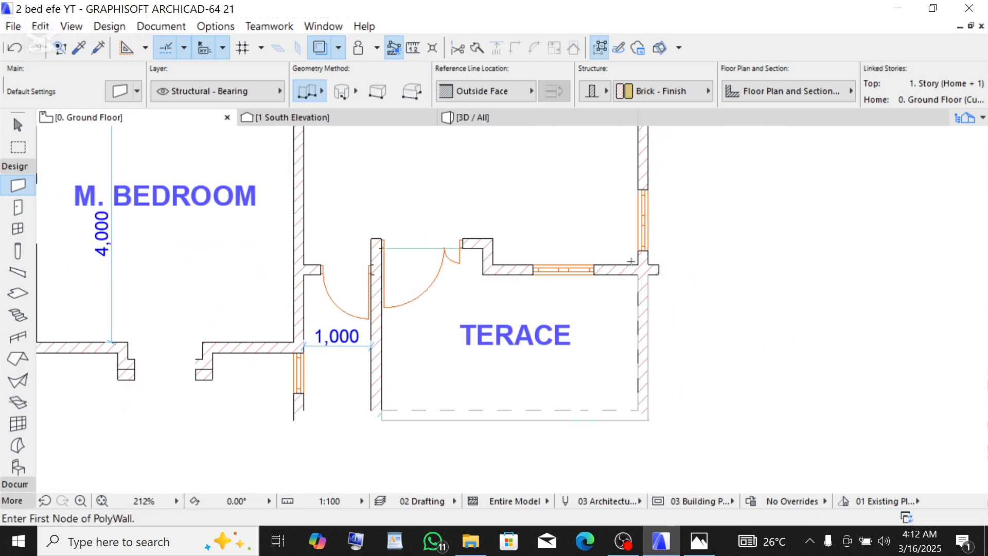
scroll(478, 451, "up", 3)
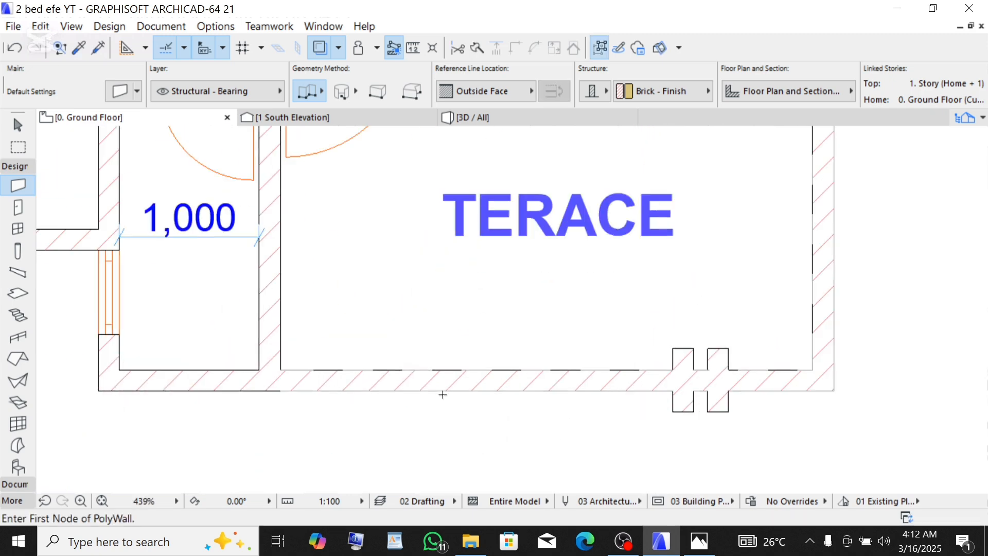
scroll(398, 382, "down", 3)
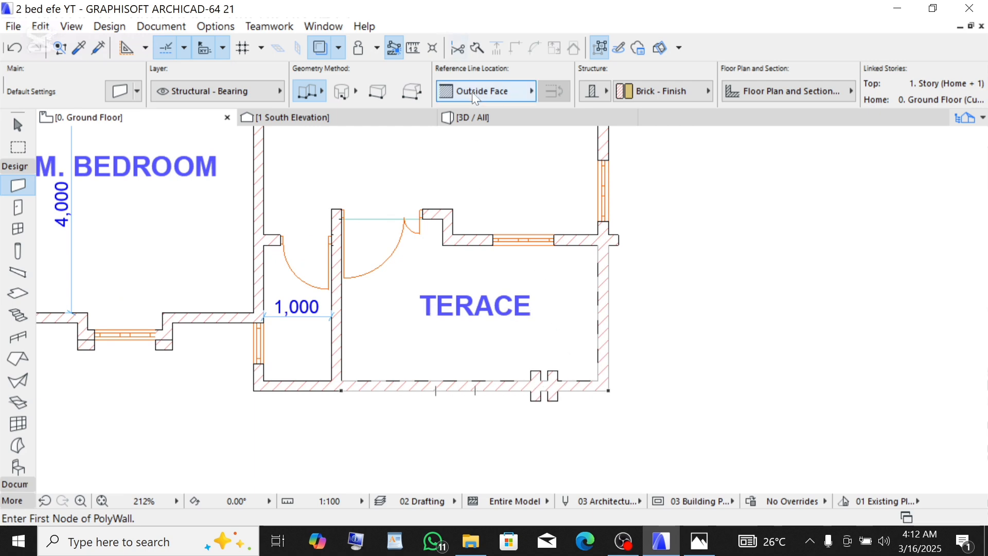
Step: Check the new terrace walls in 3D, and select both of them in the ground floor plan
left_click(475, 118)
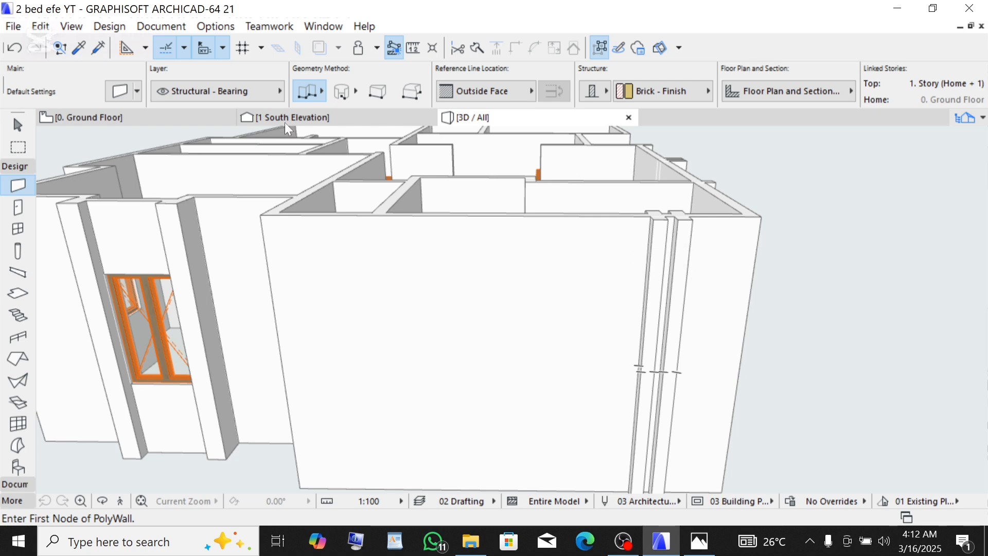
left_click(106, 122)
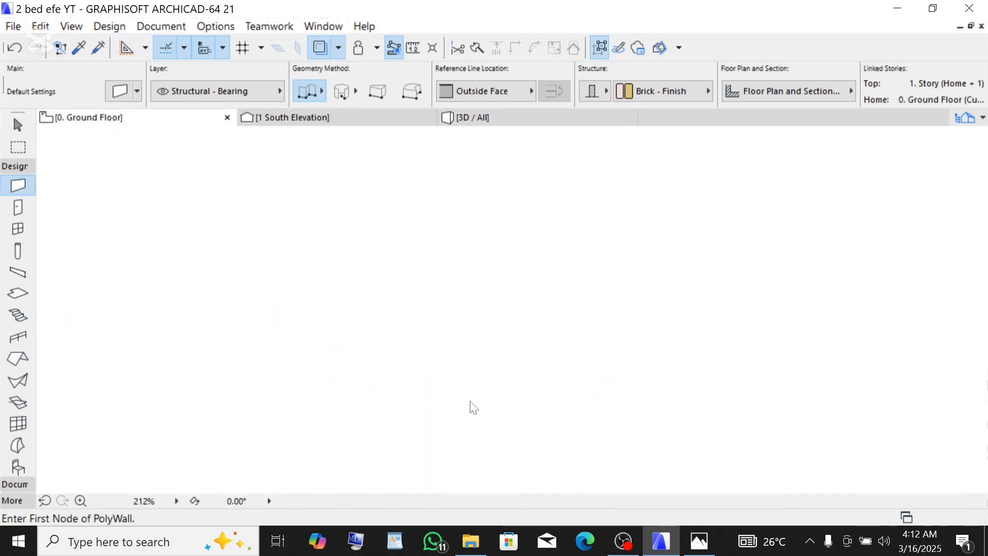
scroll(497, 392, "up", 4)
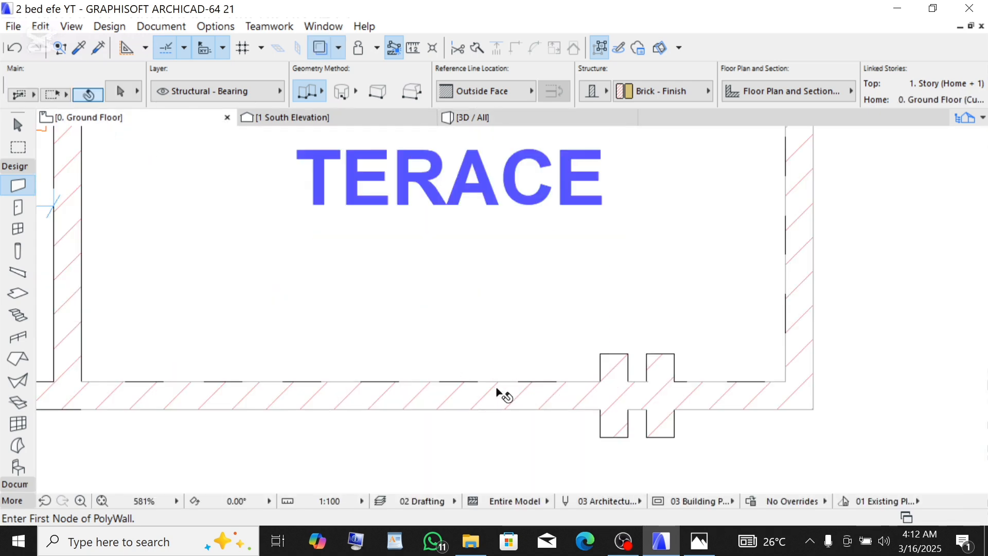
left_click(554, 396, "shift")
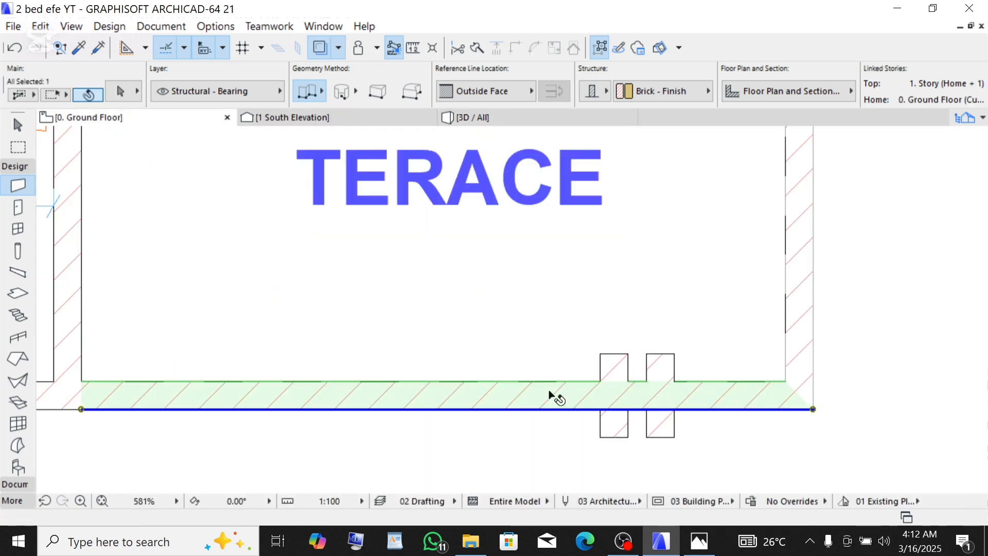
left_click(811, 341, "shift")
scroll(538, 400, "down", 3)
scroll(539, 400, "down", 4)
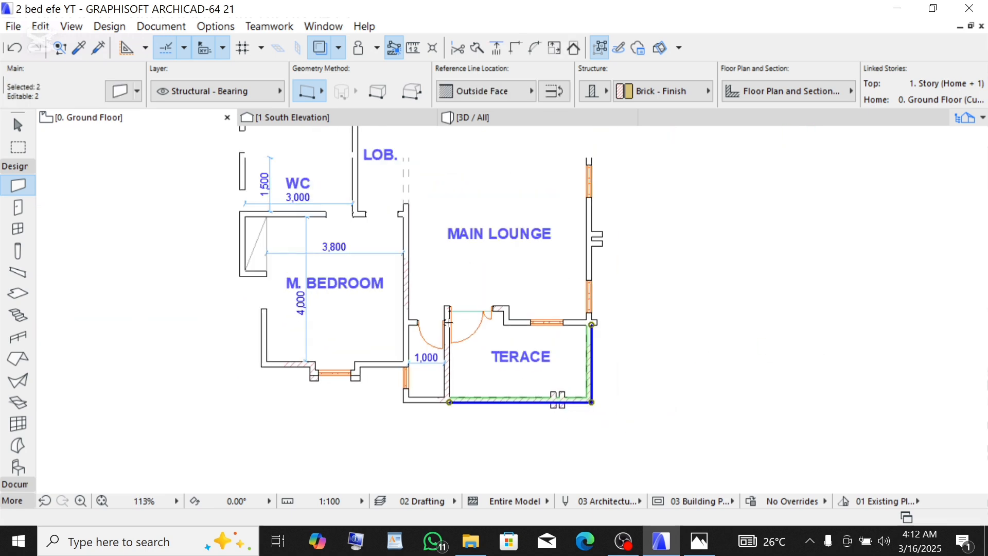
Step: Set the base offset of the two selected terrace walls to 2400 mm above the home story
left_click(125, 94)
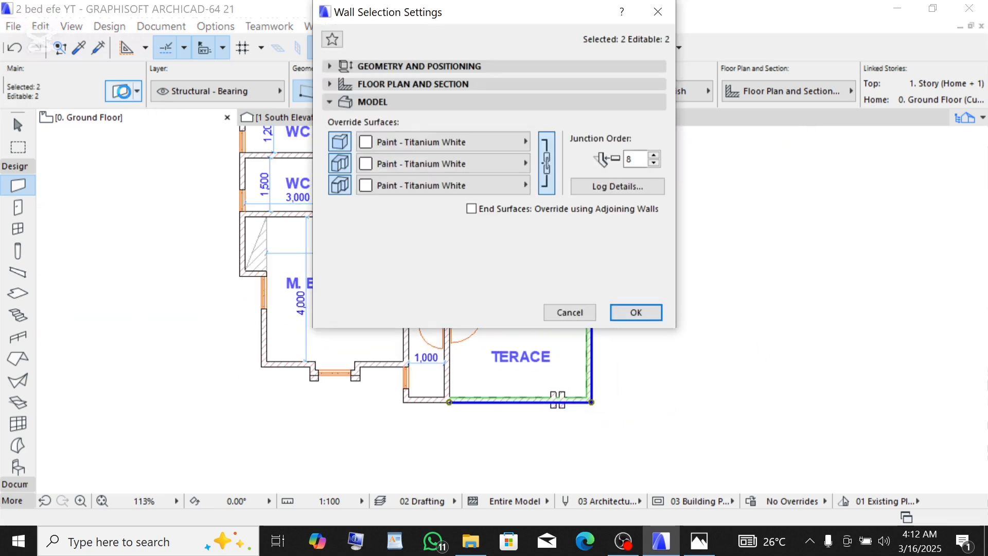
left_click(393, 65)
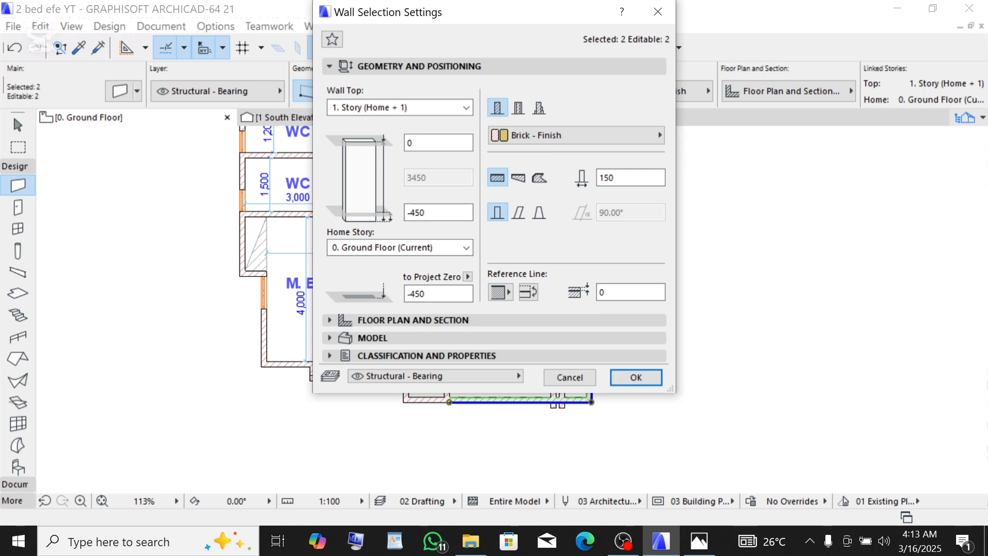
left_click_drag(429, 212, 407, 212)
type("2400")
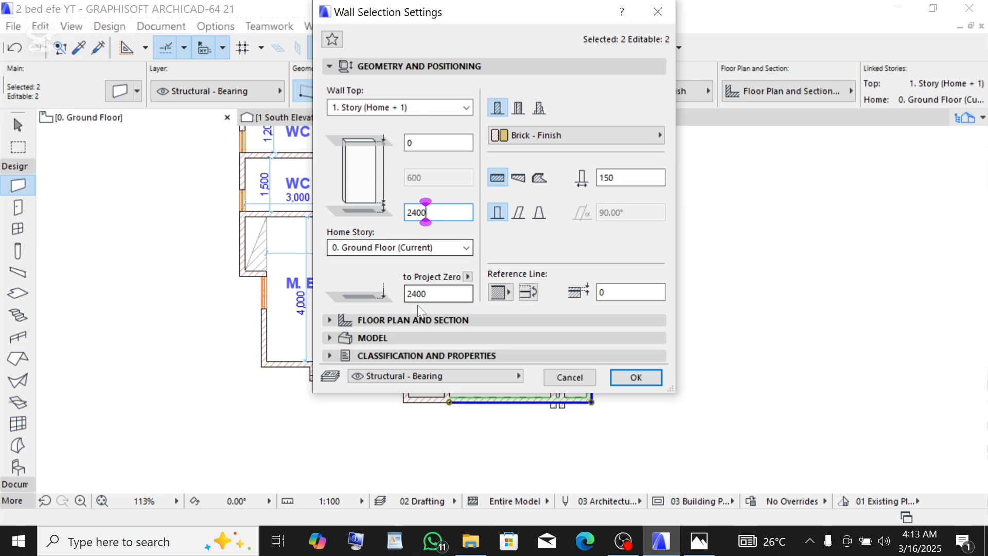
Step: Override all surfaces of the two terrace walls with Paint - Dark Gray and apply the settings
left_click(379, 337)
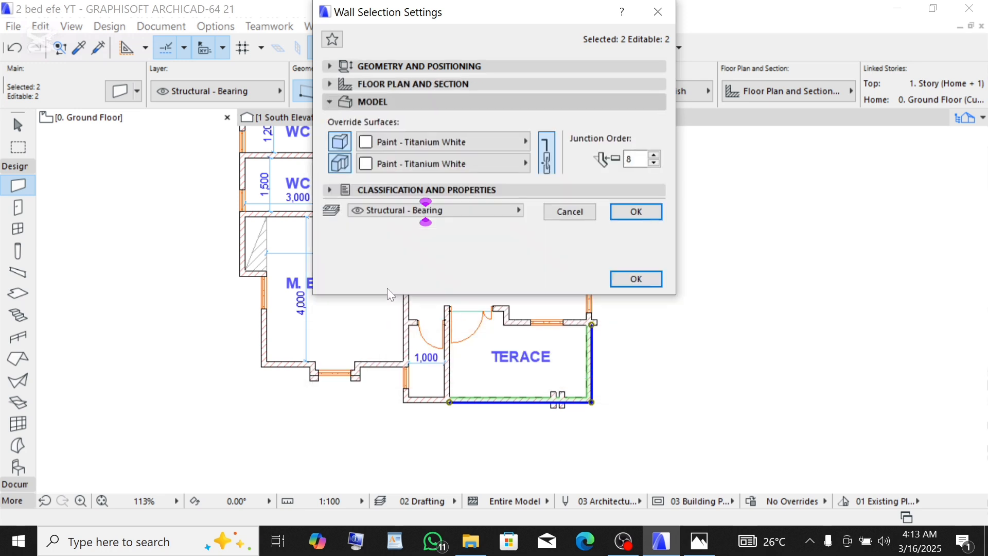
left_click(399, 143)
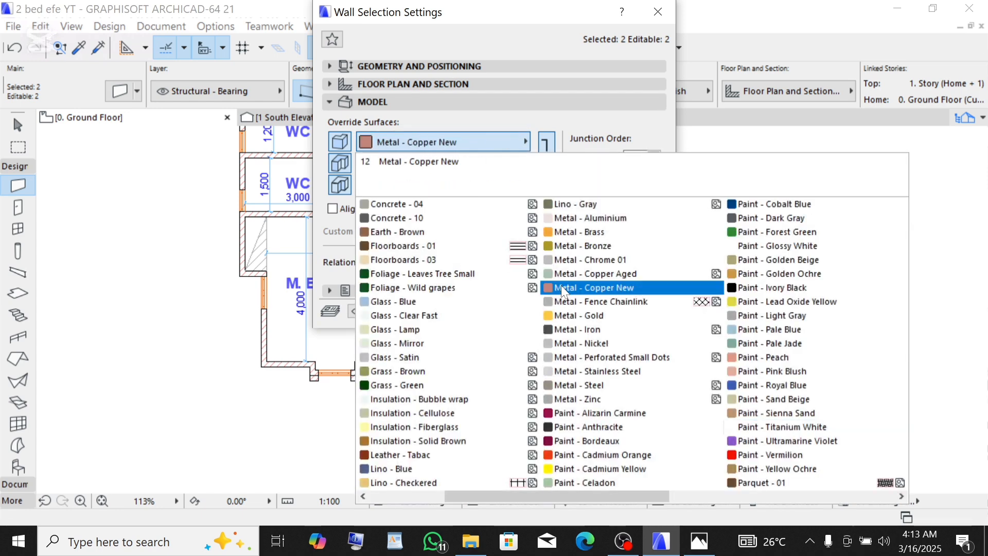
left_click(746, 218)
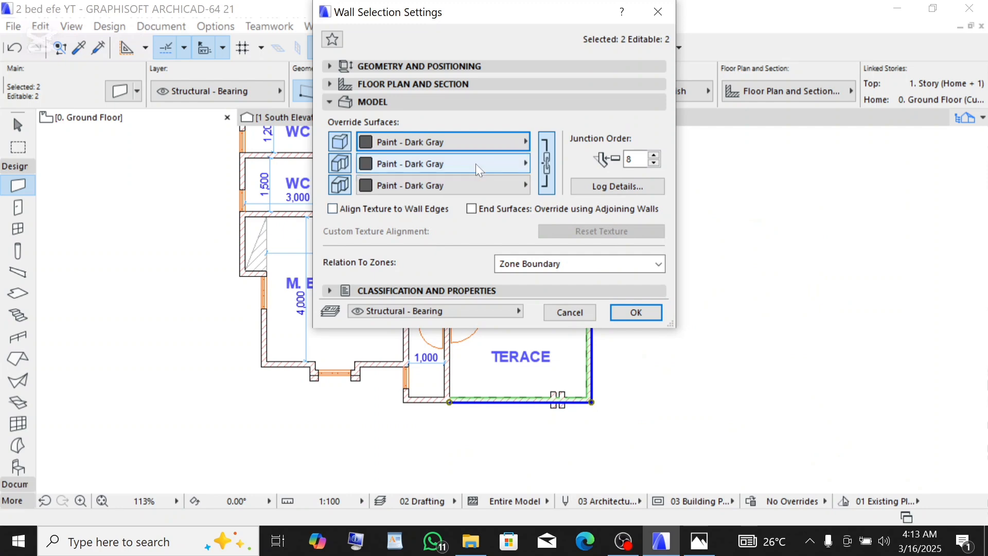
left_click(634, 314)
Step: Inspect the raised terrace walls in the 3D view, from the terrace across to the bedroom front
left_click(491, 118)
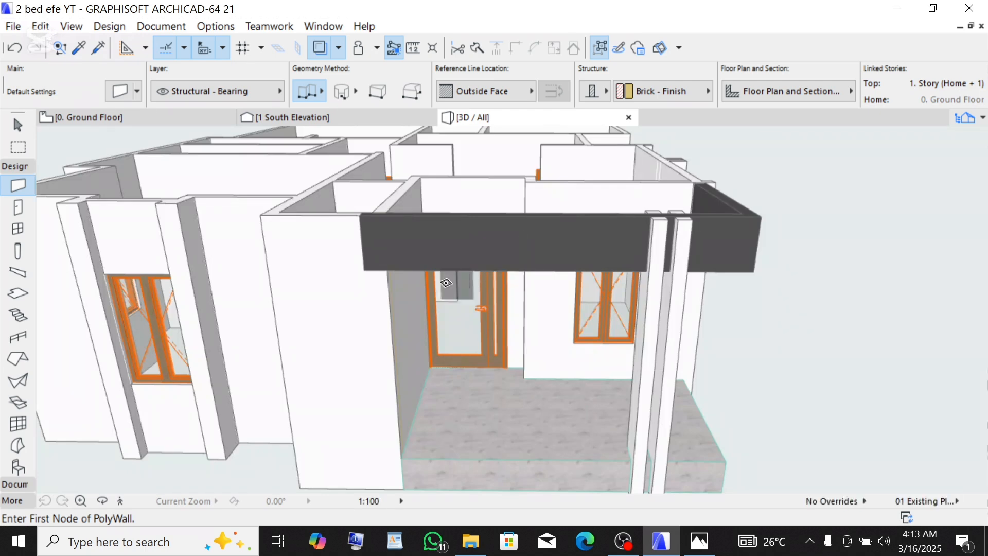
scroll(515, 244, "up", 3)
scroll(558, 241, "down", 5)
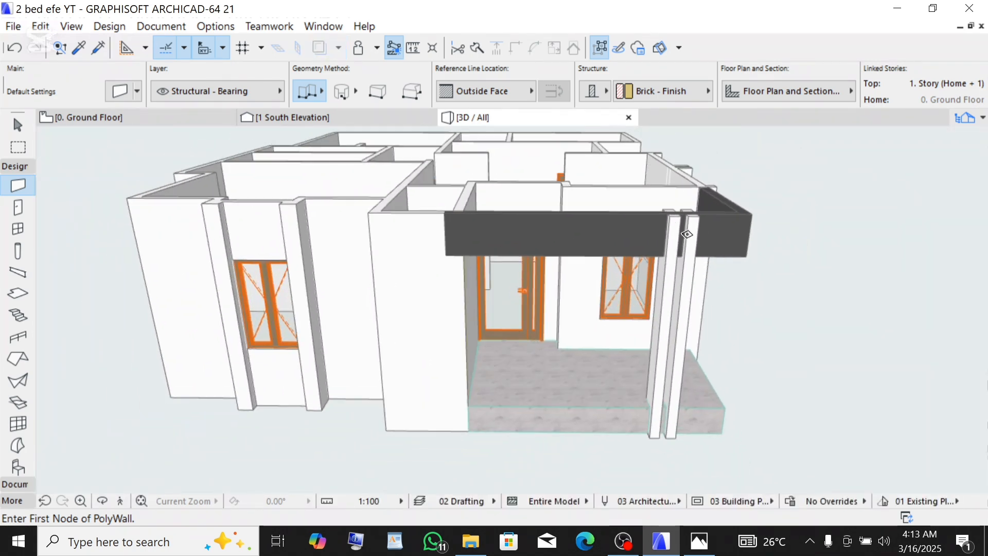
scroll(599, 243, "up", 2)
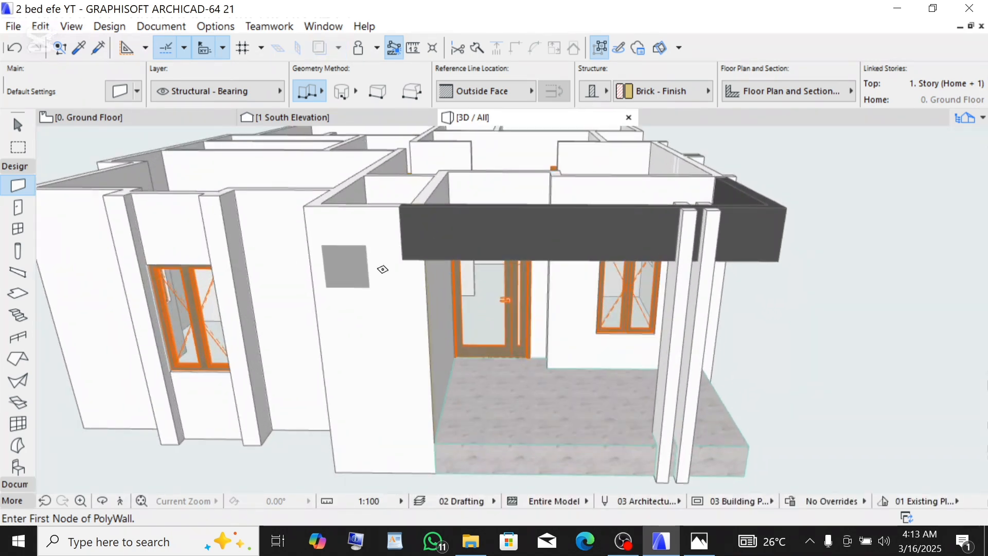
scroll(311, 236, "up", 4)
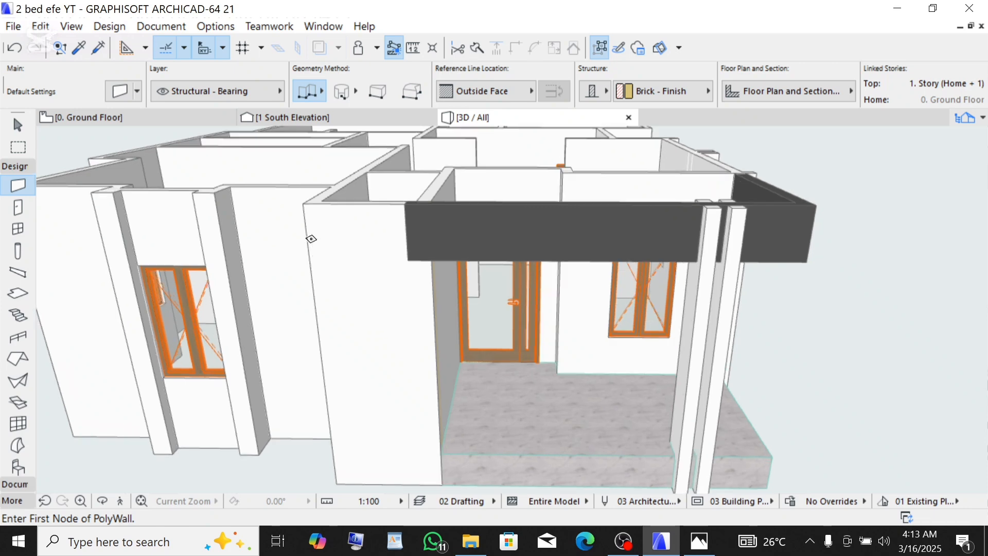
scroll(632, 339, "down", 5)
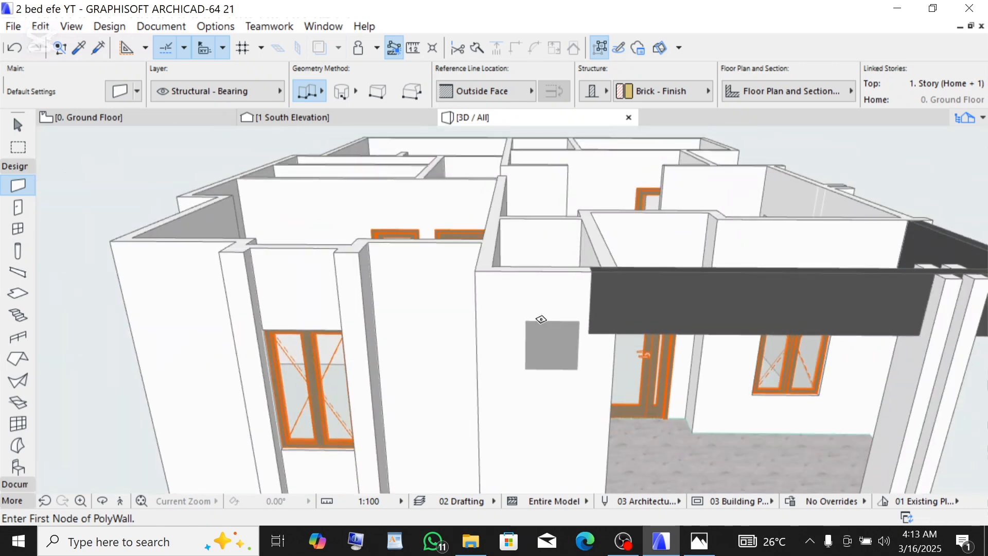
Step: Override all surfaces of the two outer walls enclosing the 1,000 mm wide space beside the terrace with Paint - Dark Gray
left_click(64, 119)
scroll(417, 419, "up", 4)
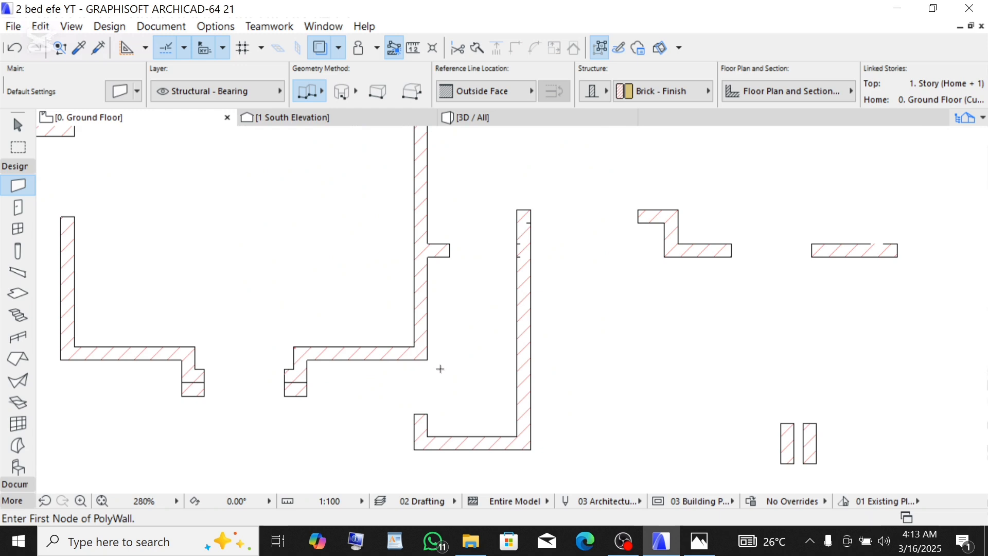
key("shift")
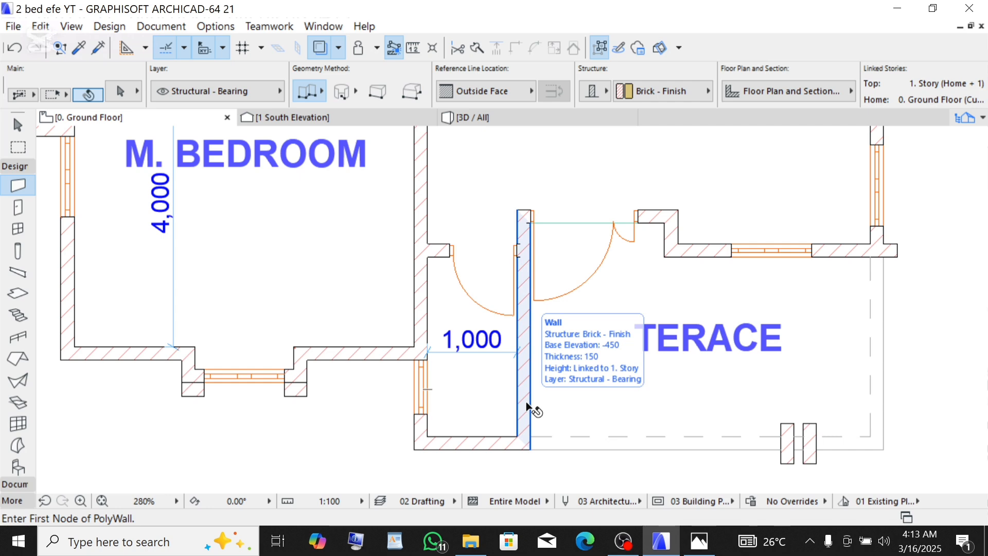
scroll(526, 402, "up", 3)
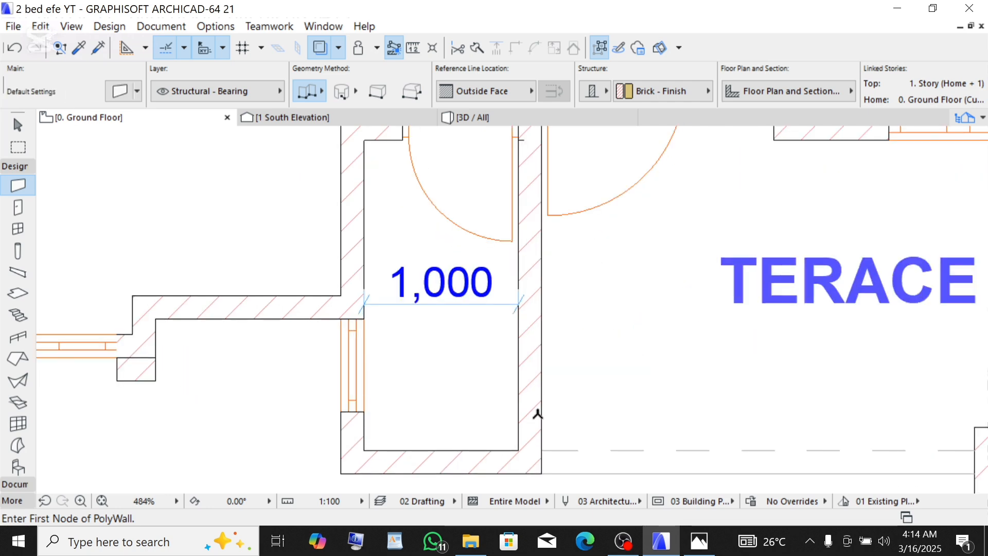
left_click(362, 426, "shift")
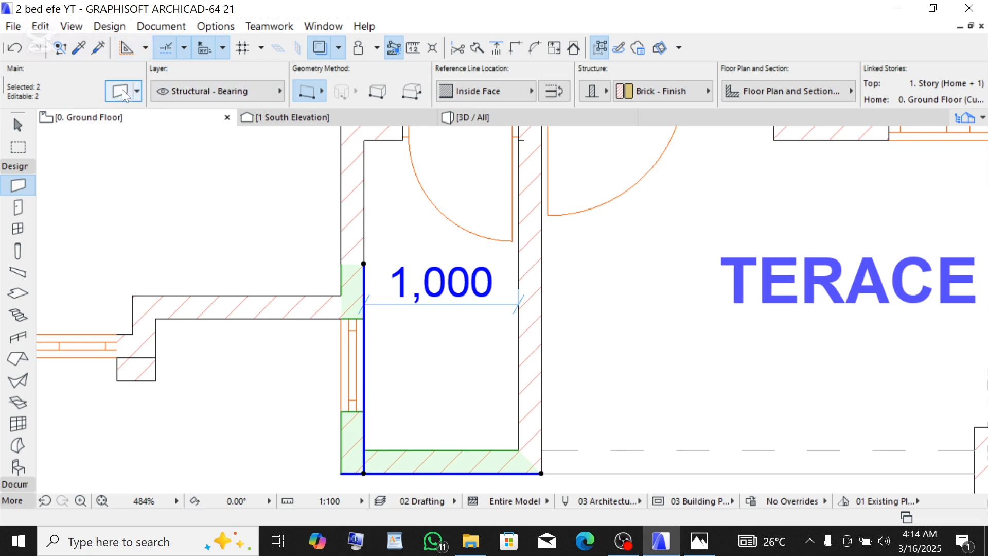
key("ctrl+t")
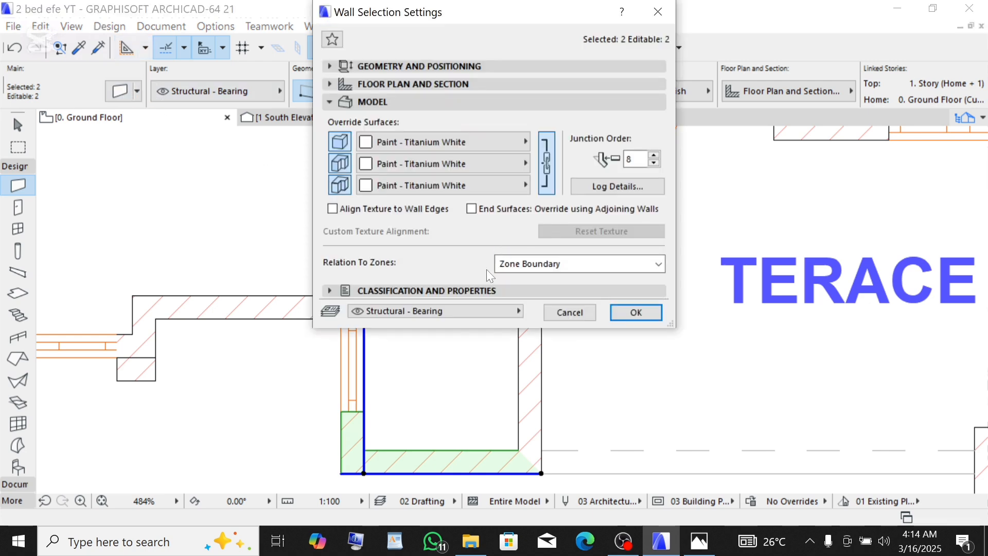
left_click(443, 142)
left_click(805, 206)
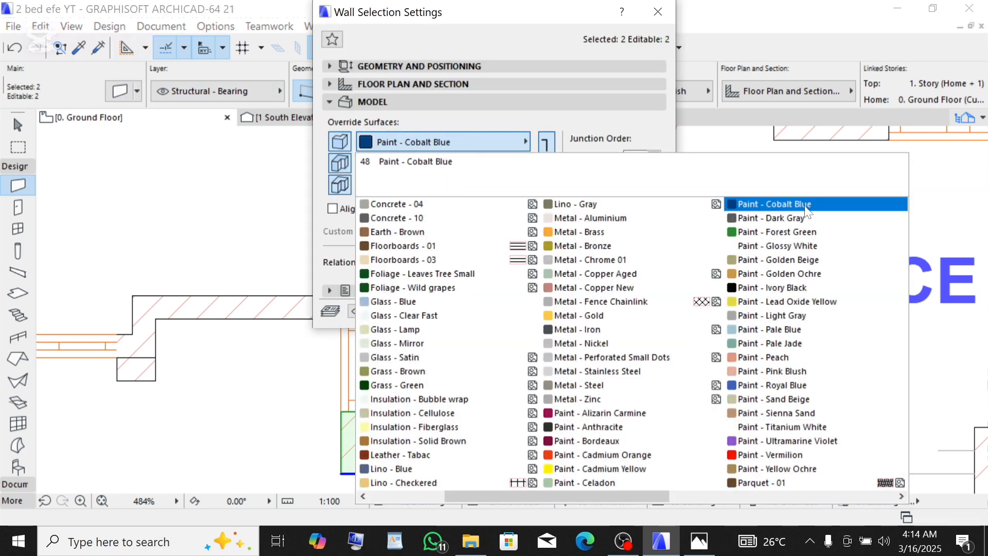
left_click(787, 218)
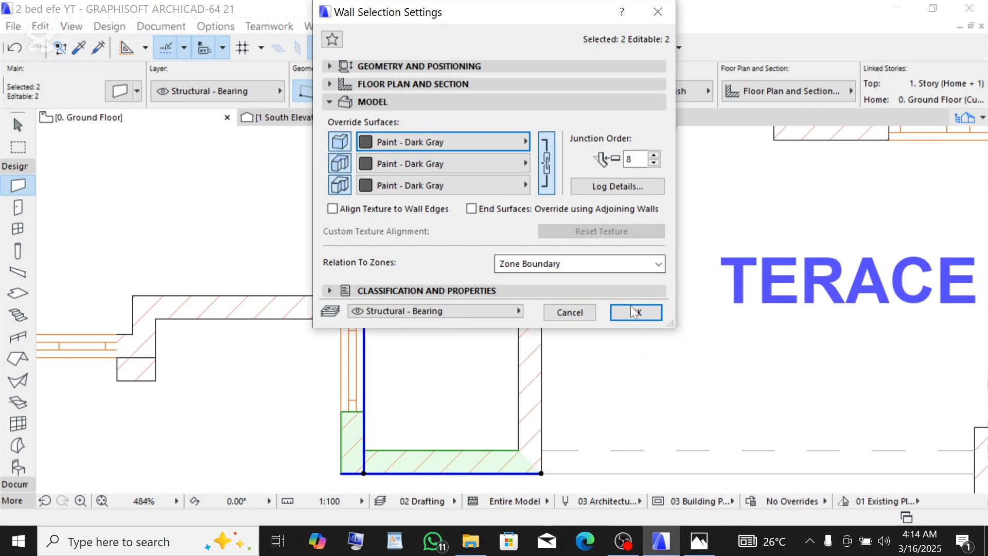
left_click(635, 309)
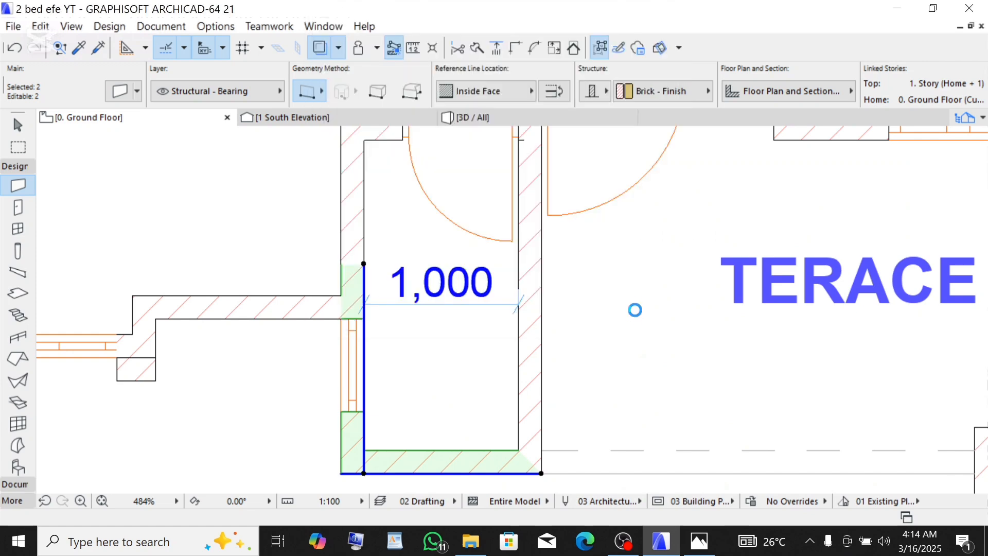
Step: Inspect the dark gray walls in 3D from the terrace around to the front bedroom window
left_click(483, 120)
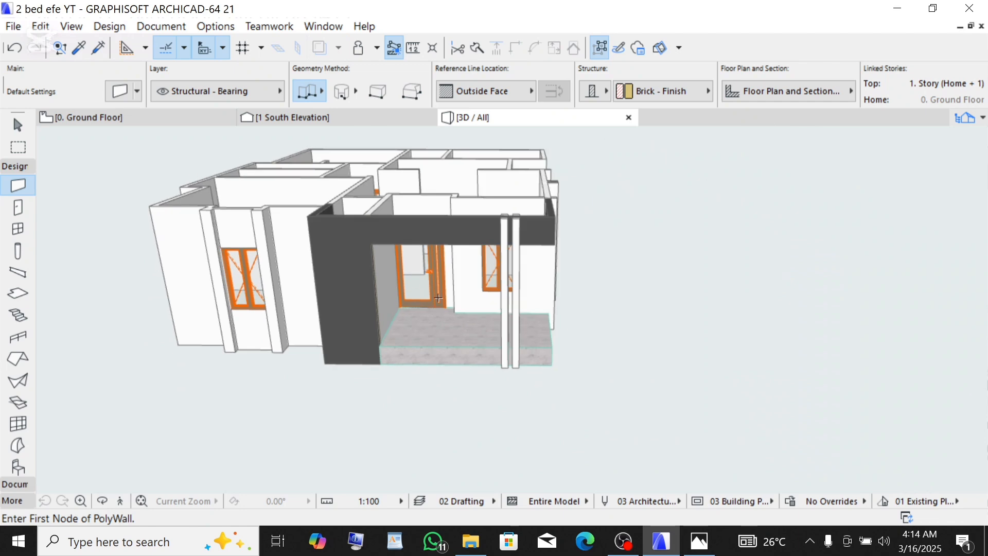
scroll(438, 297, "up", 2)
left_click(106, 501)
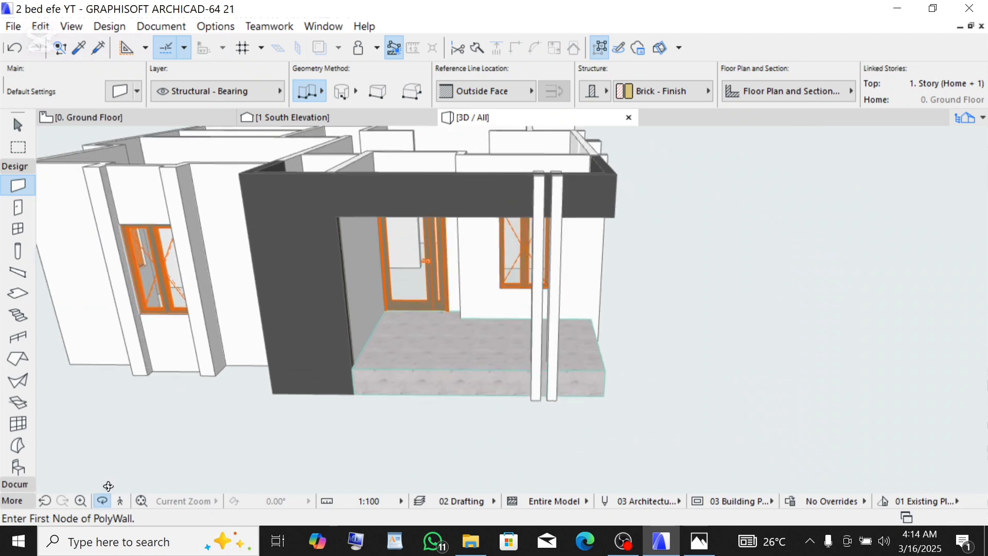
left_click_drag(480, 307, 250, 286)
left_click_drag(620, 225, 892, 240)
left_click_drag(759, 217, 285, 249)
mouse_move(215, 190)
left_mouse_down()
mouse_move(258, 190)
mouse_move(218, 202)
left_mouse_up()
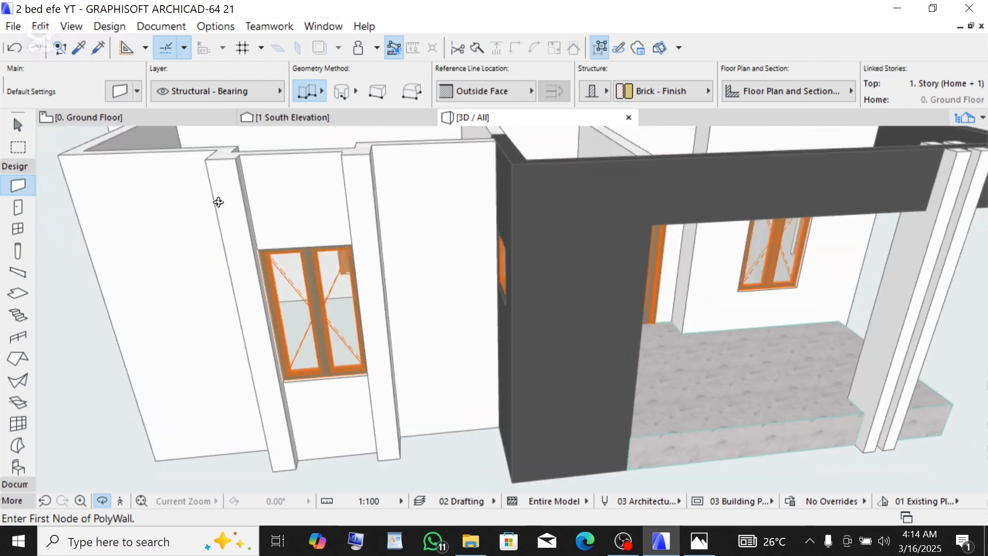
left_click_drag(236, 158, 331, 328)
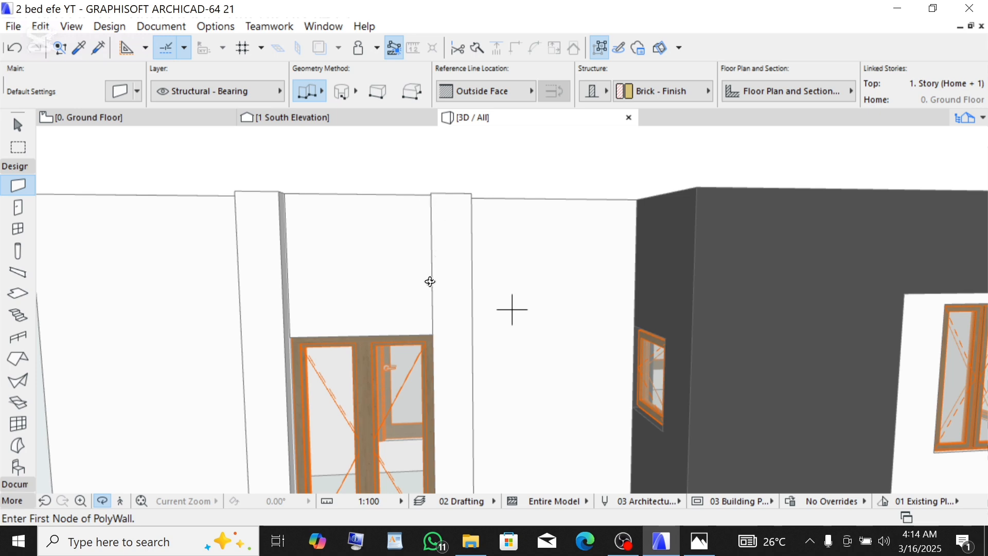
Step: Set the default wall's base offset to 2400 mm above the ground floor and its top offset to 600 mm above the 1. Story level
left_click(87, 119)
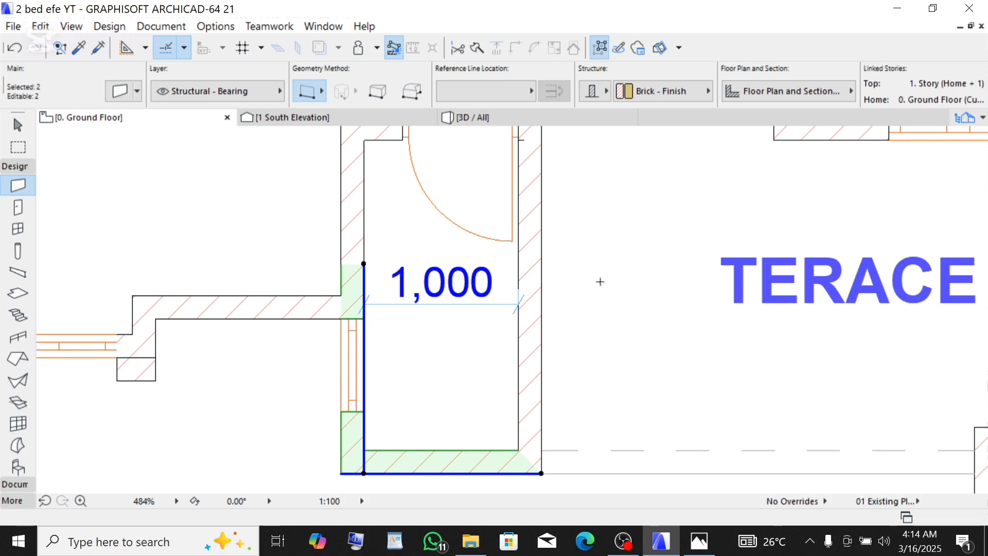
scroll(637, 302, "down", 3)
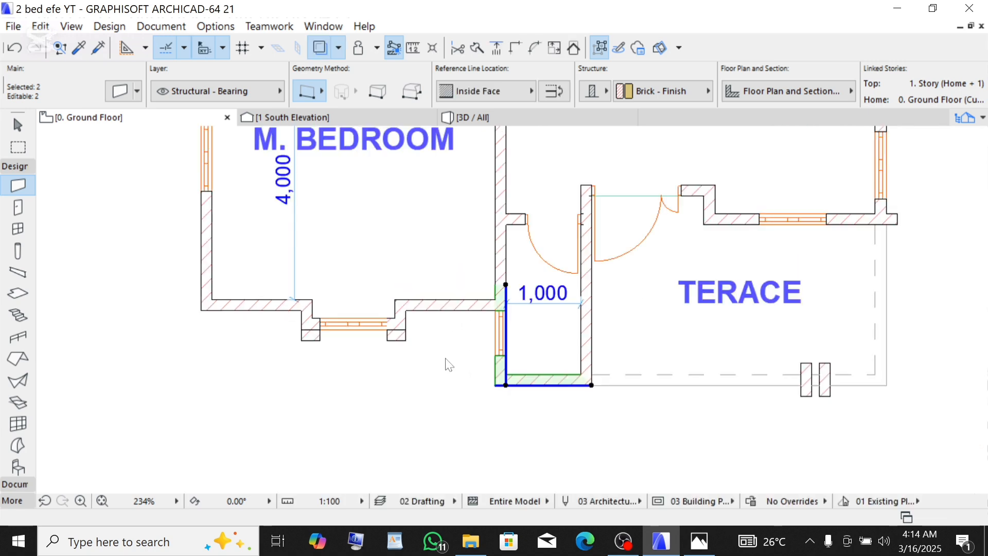
key("Escape")
scroll(357, 340, "up", 6)
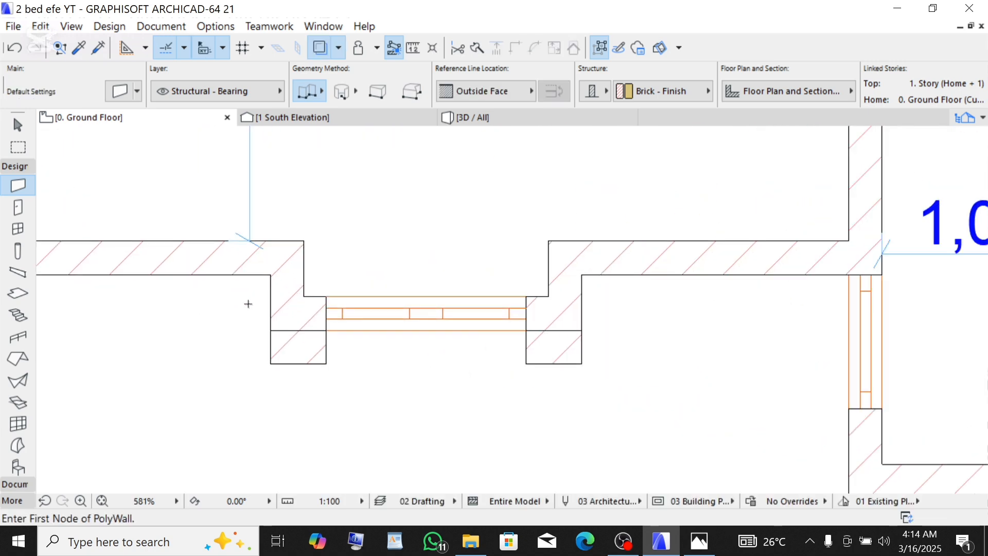
scroll(305, 287, "down", 4)
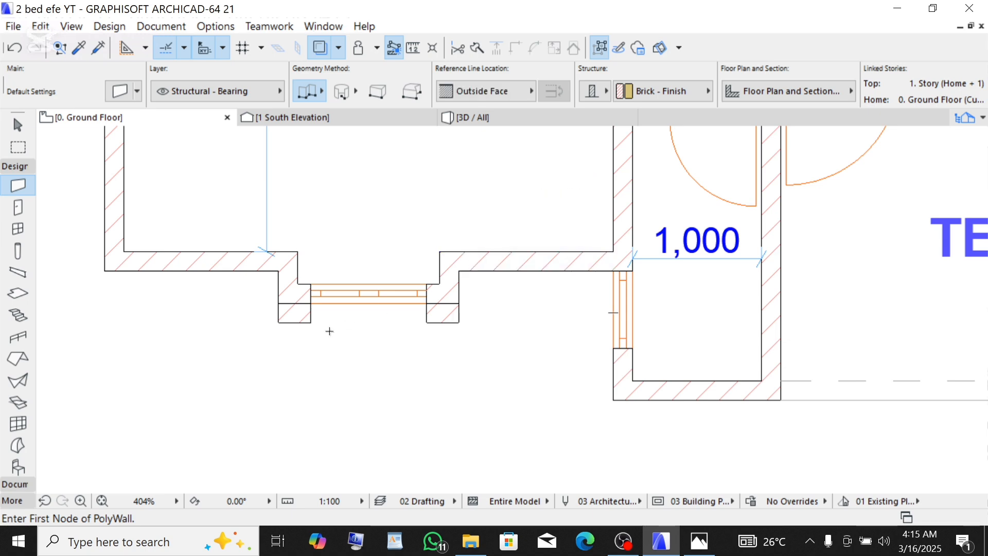
scroll(329, 331, "up", 3)
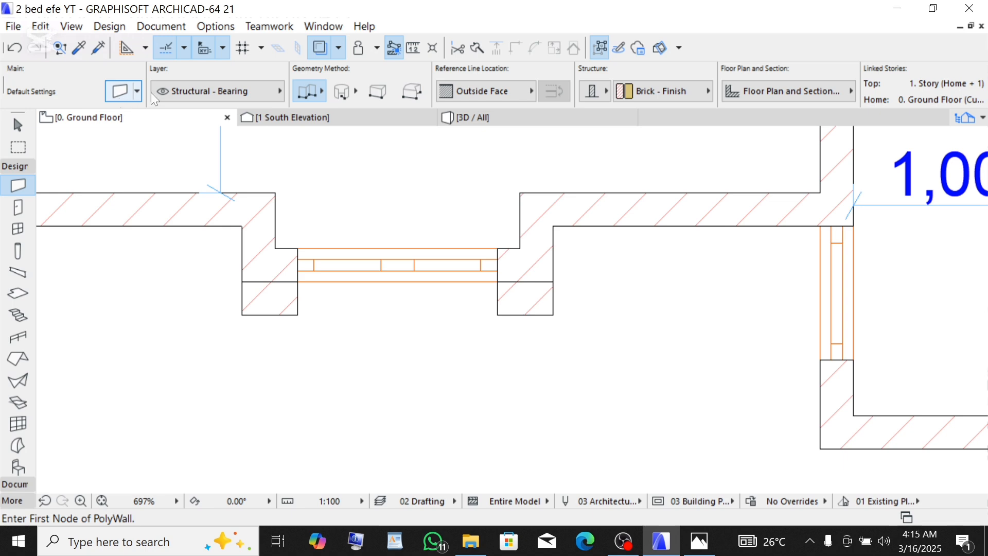
left_click(120, 91)
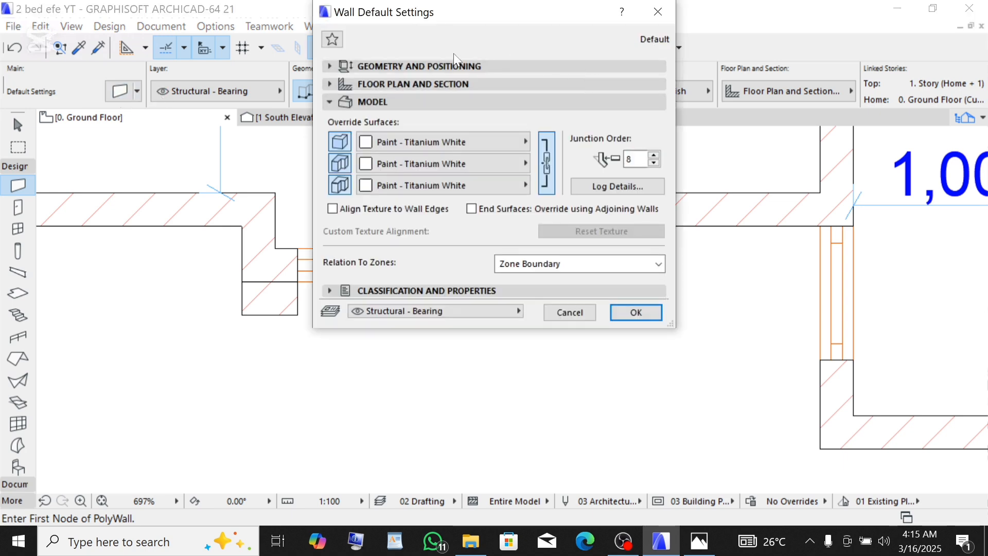
left_click(439, 65)
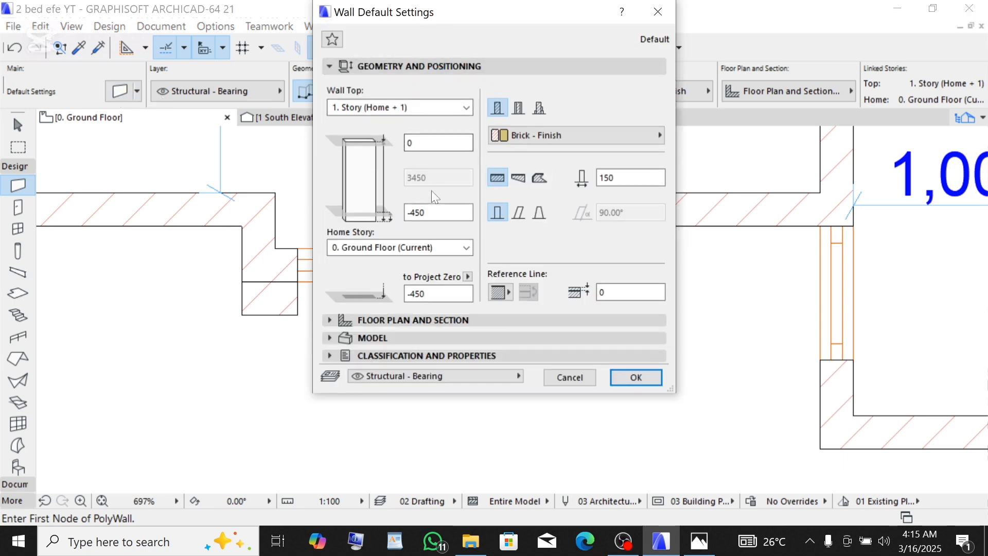
left_click_drag(436, 212, 393, 209)
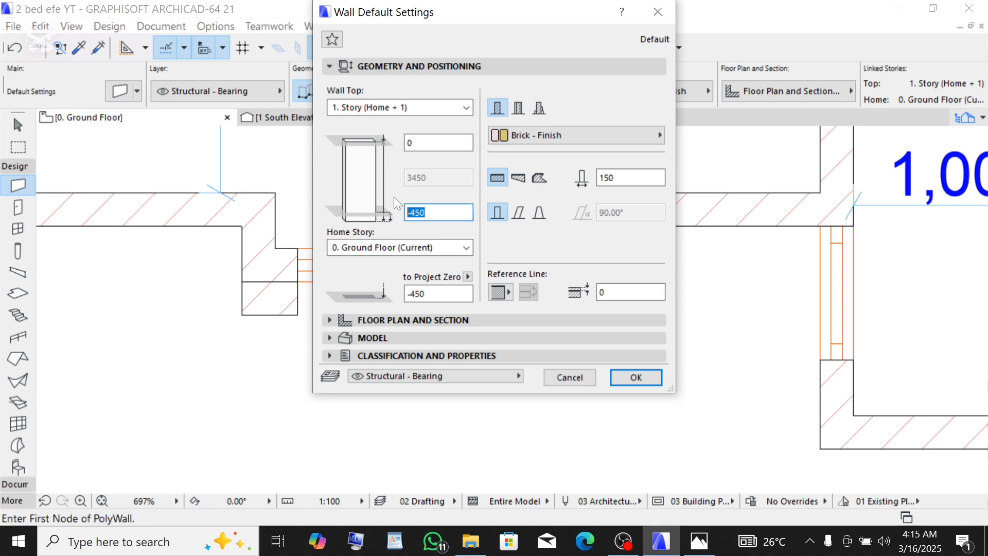
type("24")
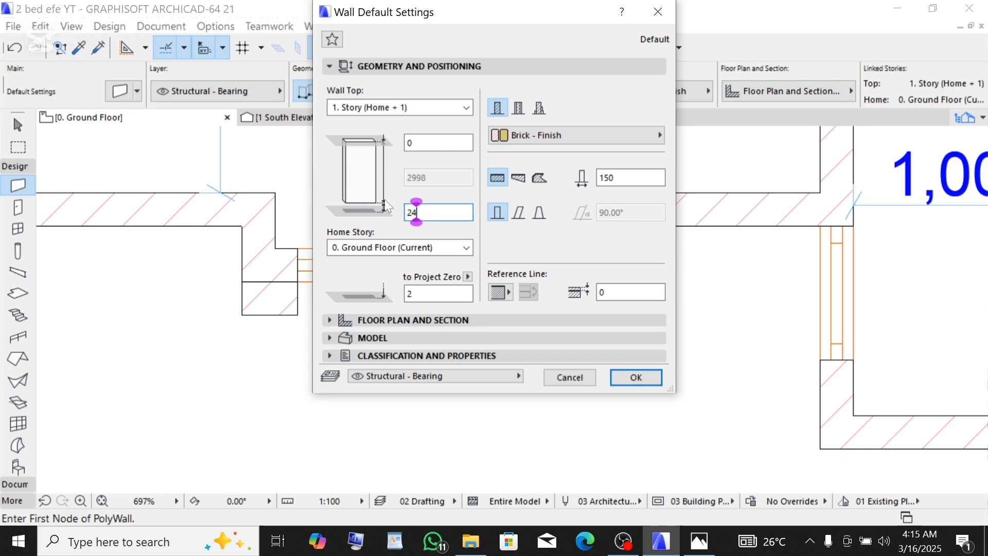
type("00")
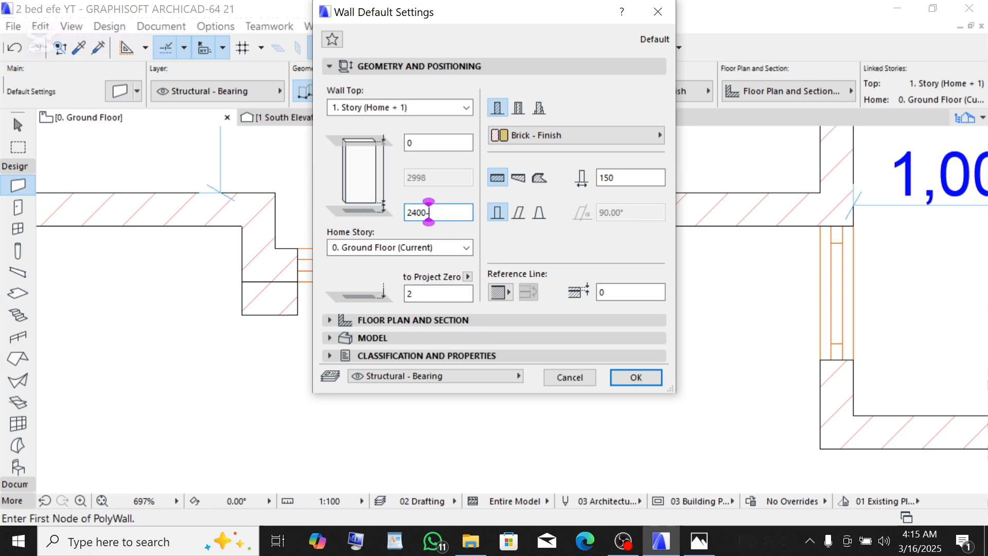
key("BackSpace")
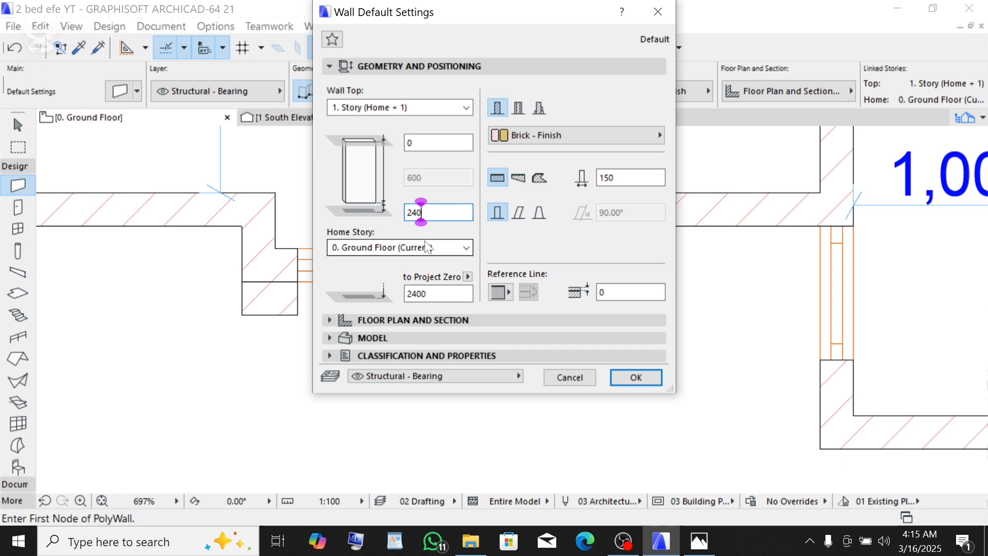
key("Tab")
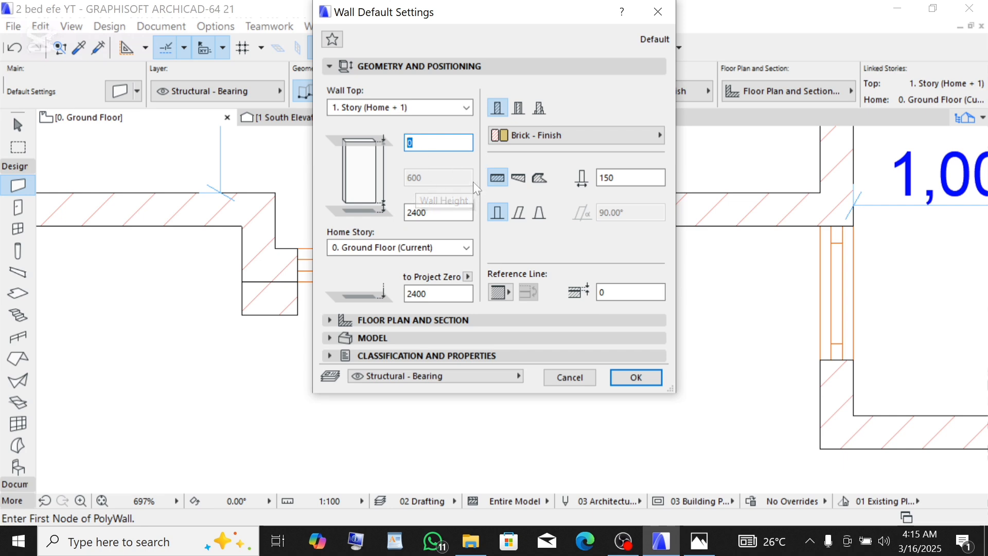
type("600")
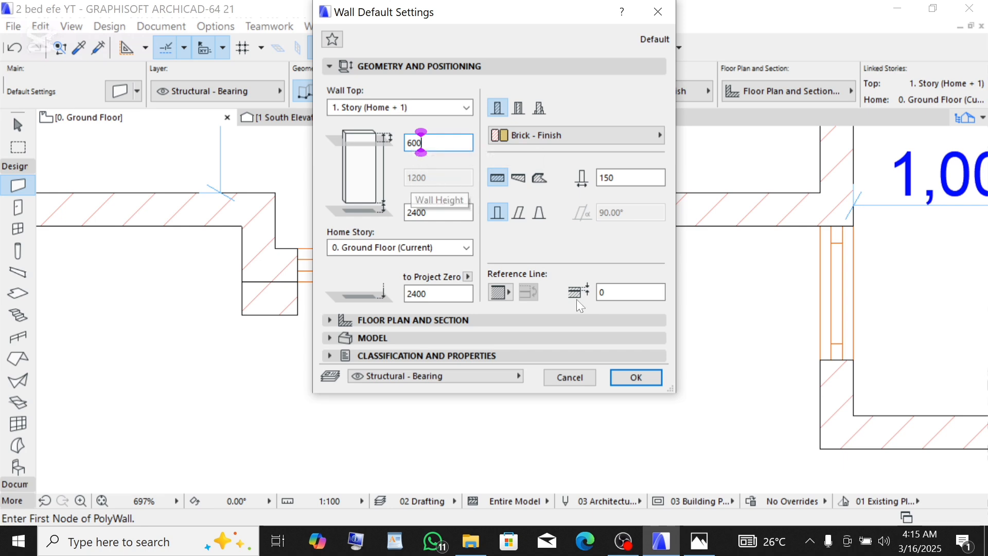
left_click(647, 379)
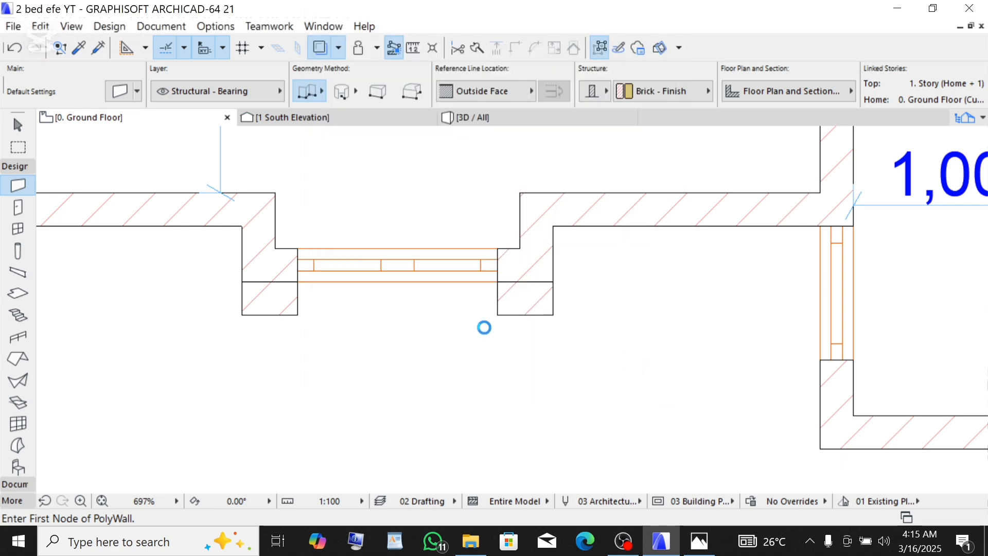
Step: Draw a wall between the outer corners of the two piers flanking the front bedroom window, and check it in 3D
left_click(298, 315)
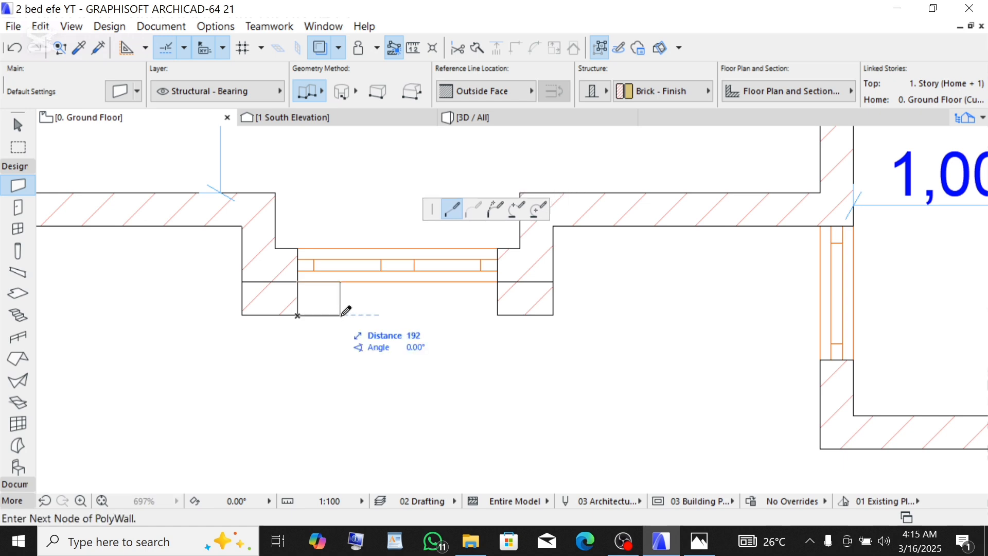
double_click(497, 314)
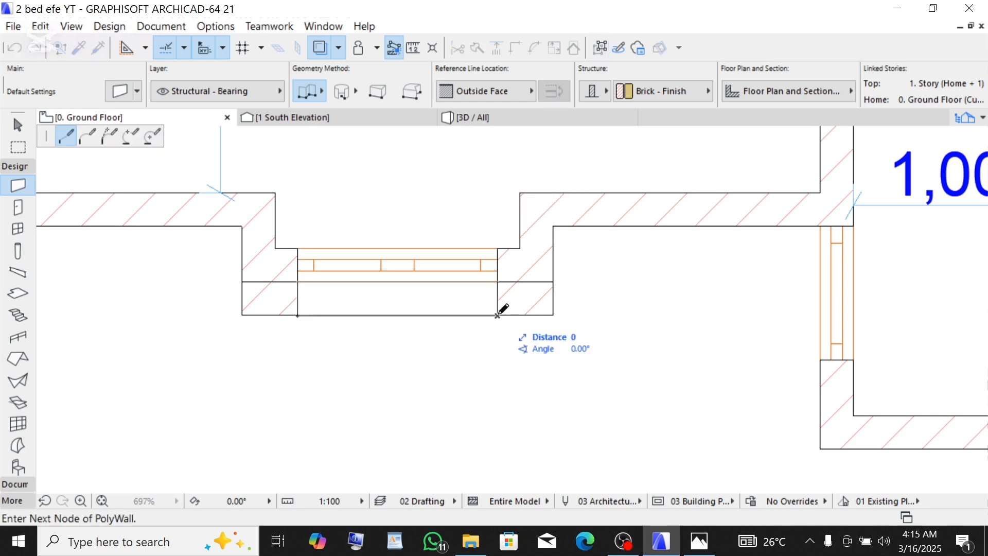
left_click(478, 118)
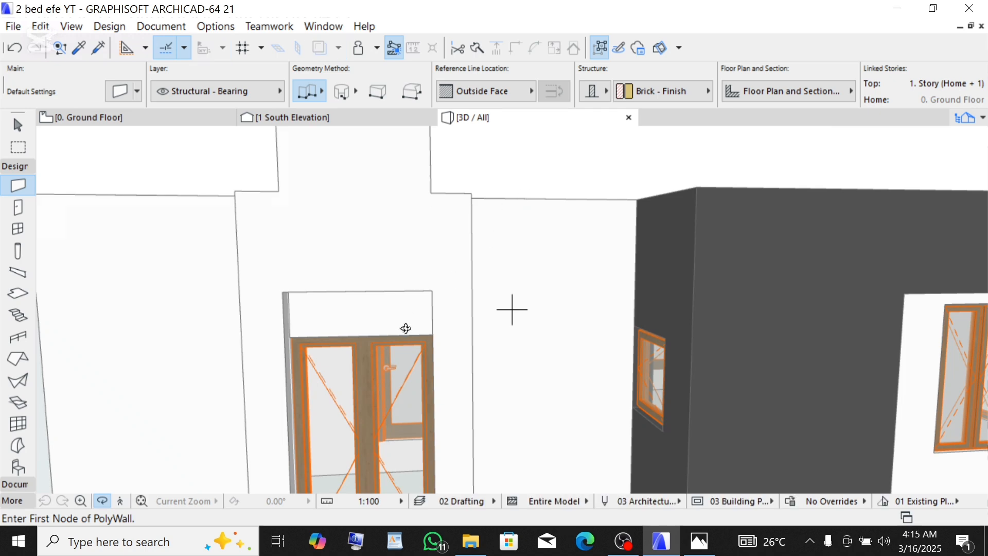
scroll(410, 327, "down", 3)
scroll(389, 225, "up", 2)
scroll(363, 267, "down", 4)
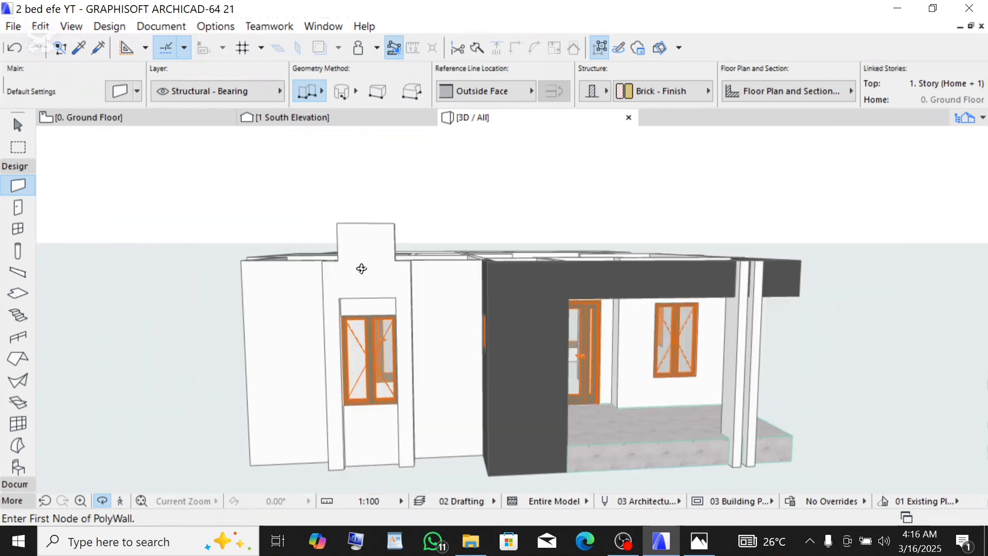
scroll(367, 234, "up", 2)
middle_click_drag(321, 259, 341, 316, "shift")
scroll(314, 305, "up", 3)
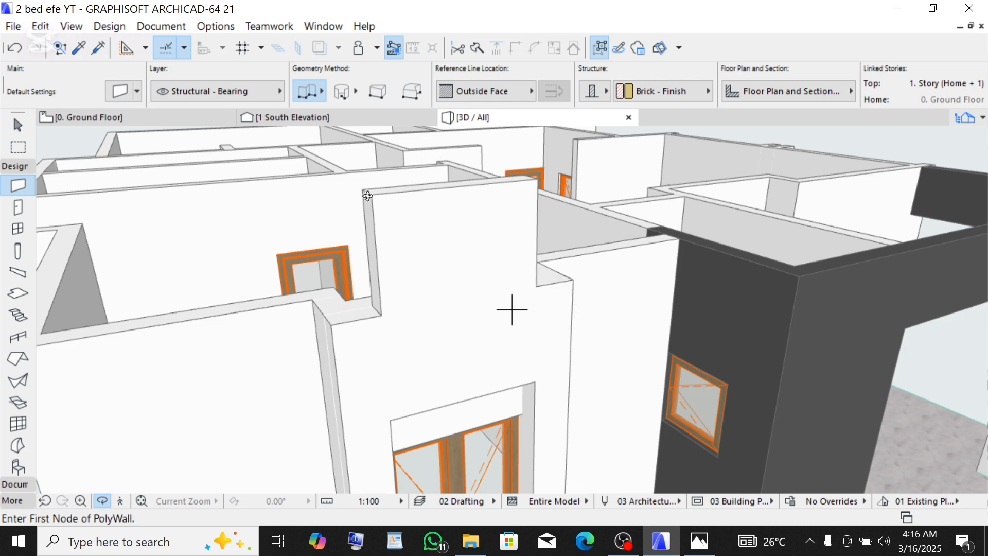
Step: Set the top offset to 600 mm above 1. Story for the six walls forming the front bedroom window bay and piers, and check in 3D
left_click(99, 120)
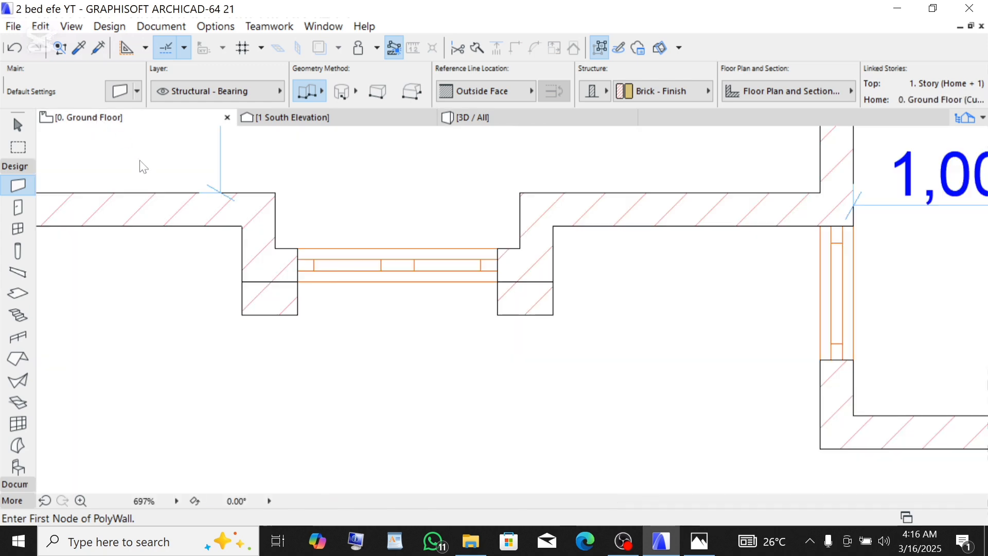
scroll(300, 261, "up", 3)
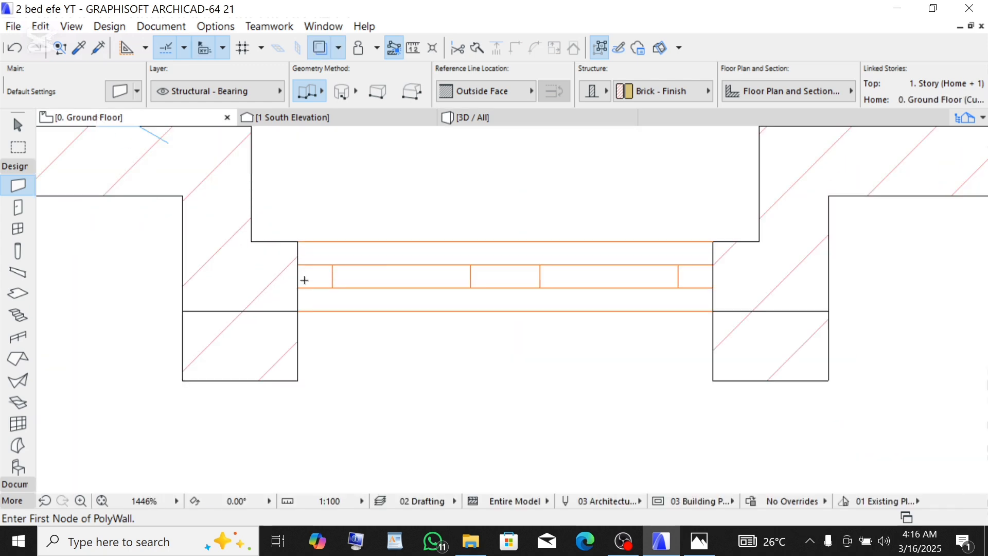
left_click(299, 369, "shift")
left_click(277, 293, "shift")
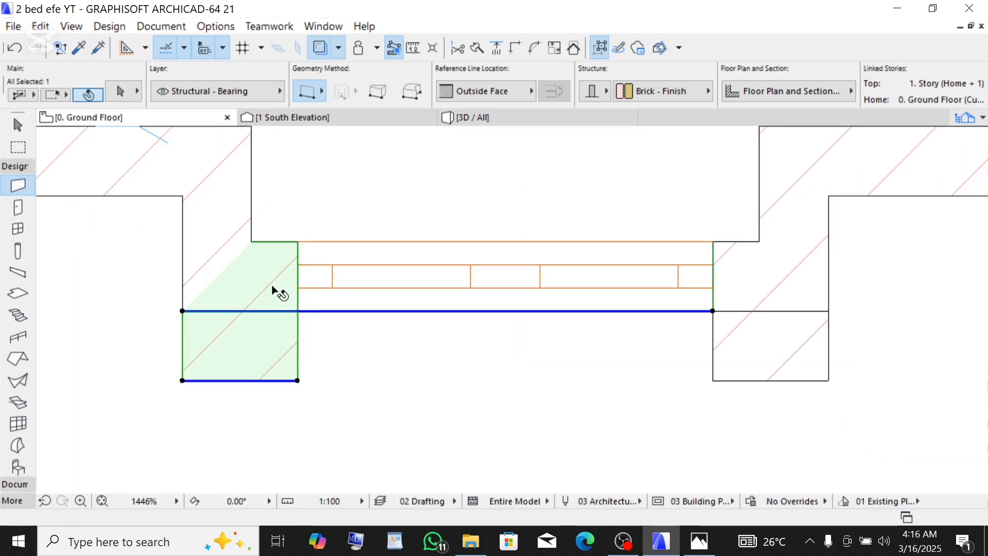
left_click(222, 249, "shift")
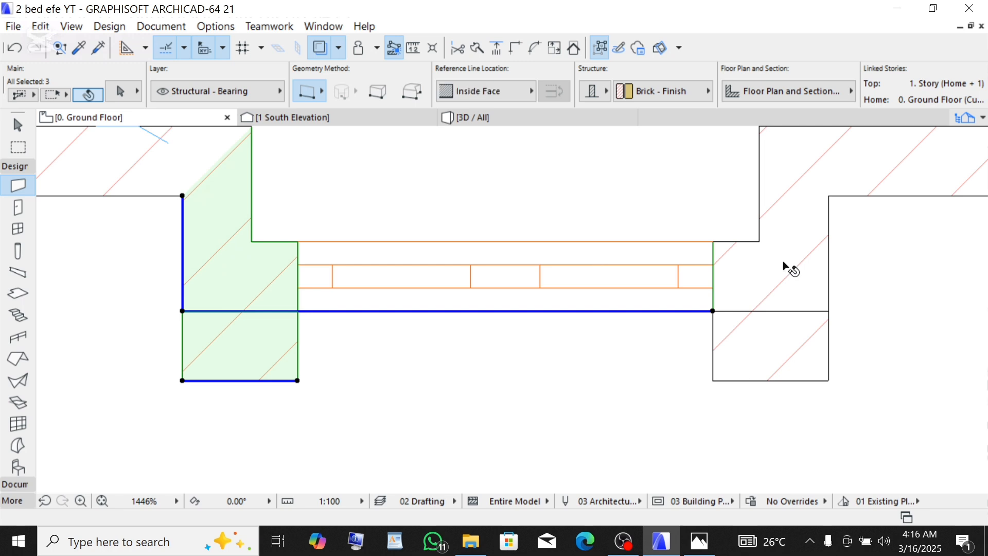
left_click(782, 242, "shift")
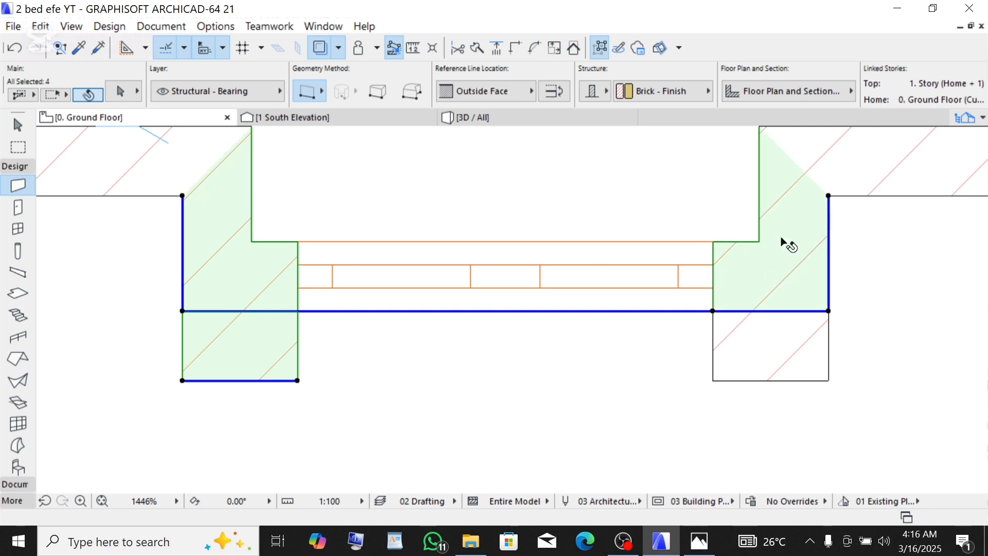
left_click(794, 331, "shift")
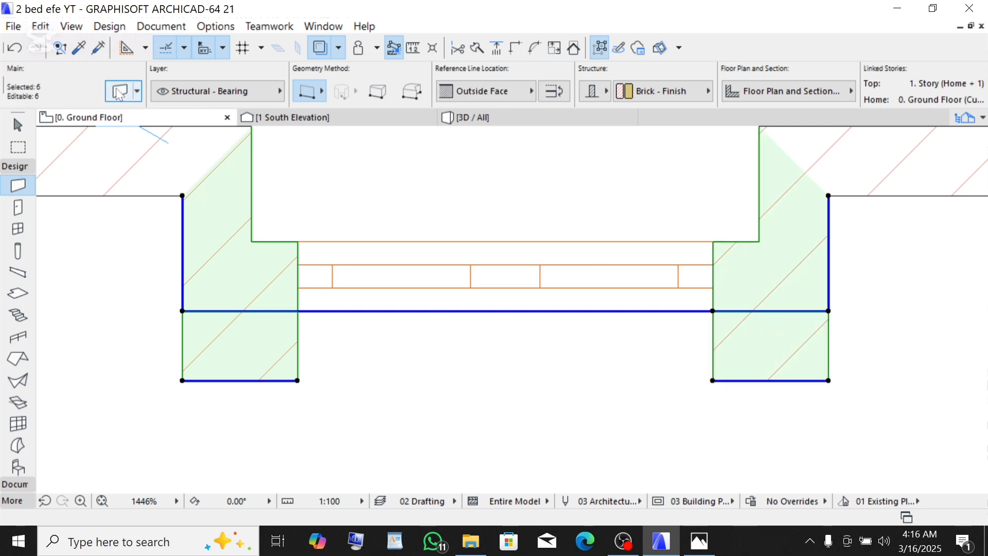
left_click(118, 92)
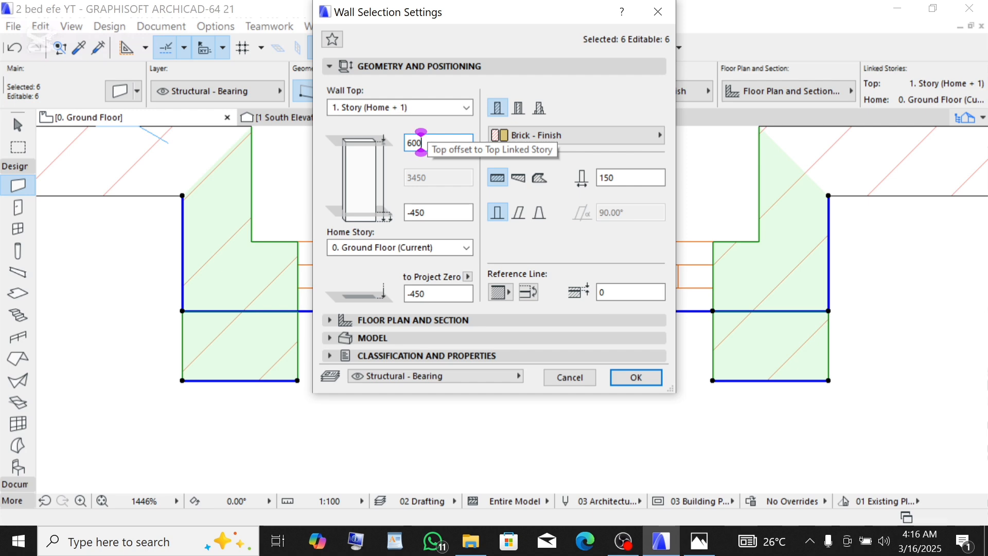
left_click(636, 377)
left_click(472, 117)
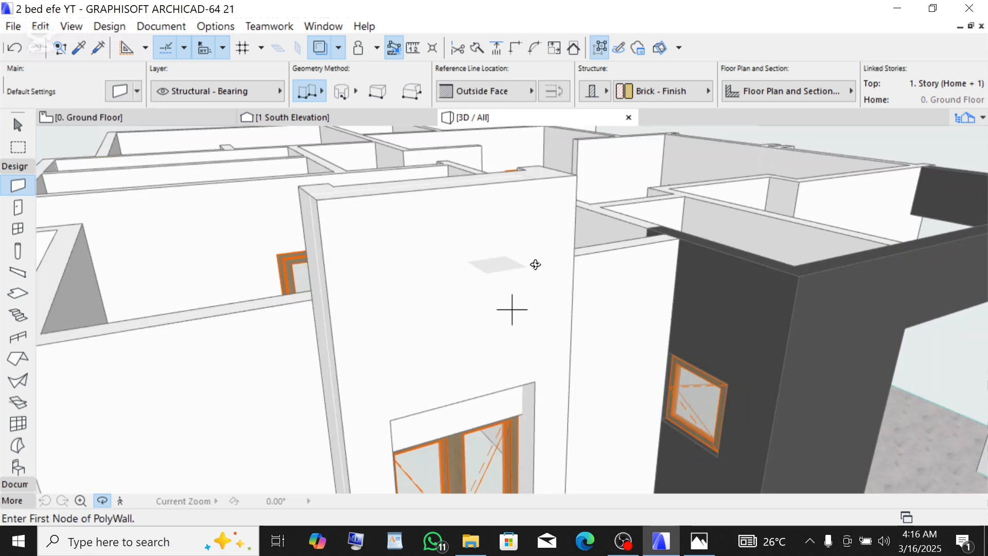
scroll(393, 292, "up", 3)
scroll(393, 292, "down", 6)
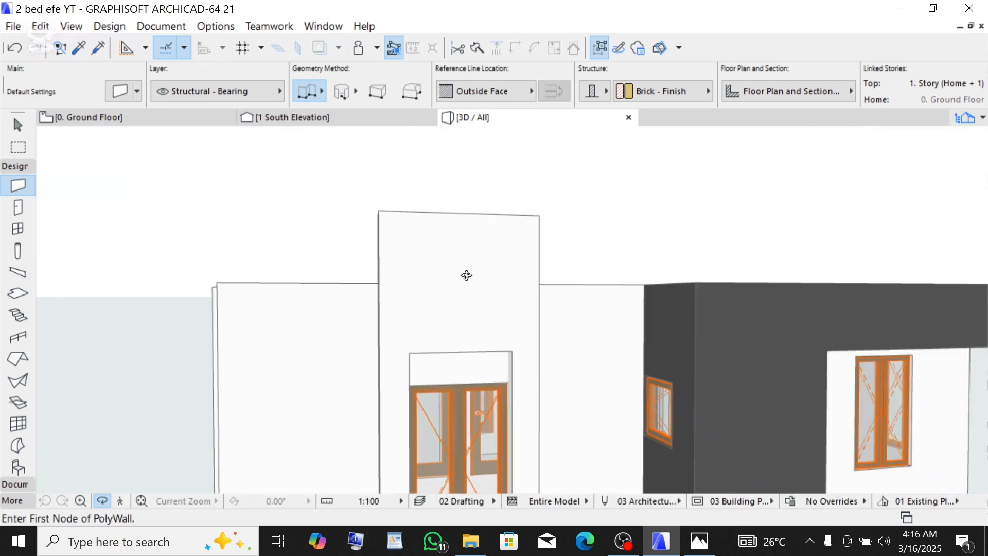
left_click_drag(499, 355, 412, 270)
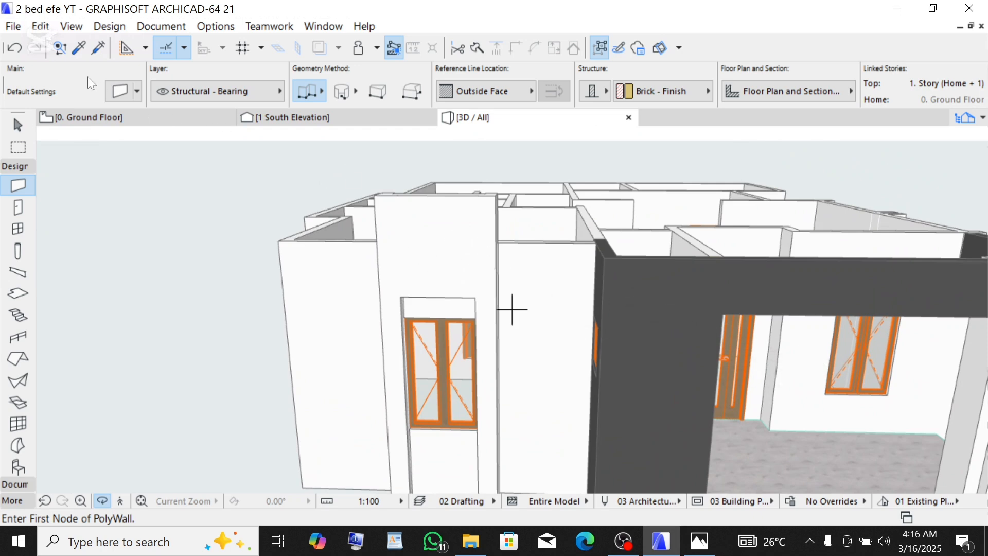
Step: Override all surfaces of the six window bay and pier walls with Paint - Dark Gray, and check the result in 3D
left_click(80, 118)
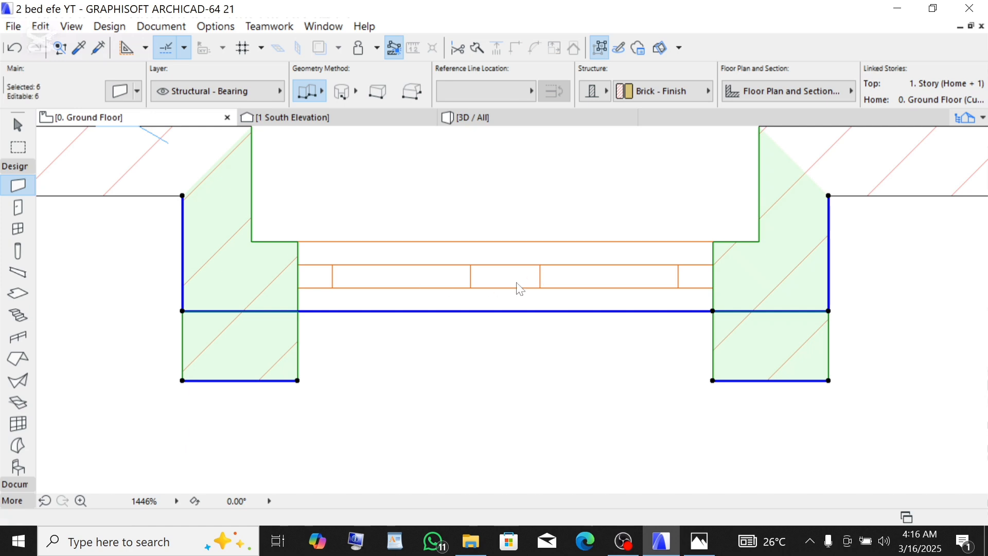
left_click(119, 92)
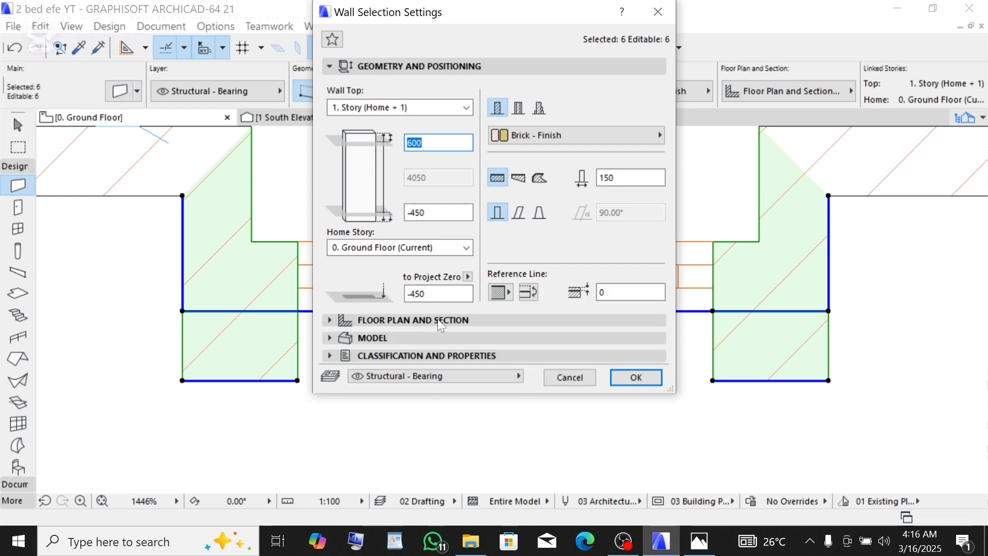
left_click(404, 121)
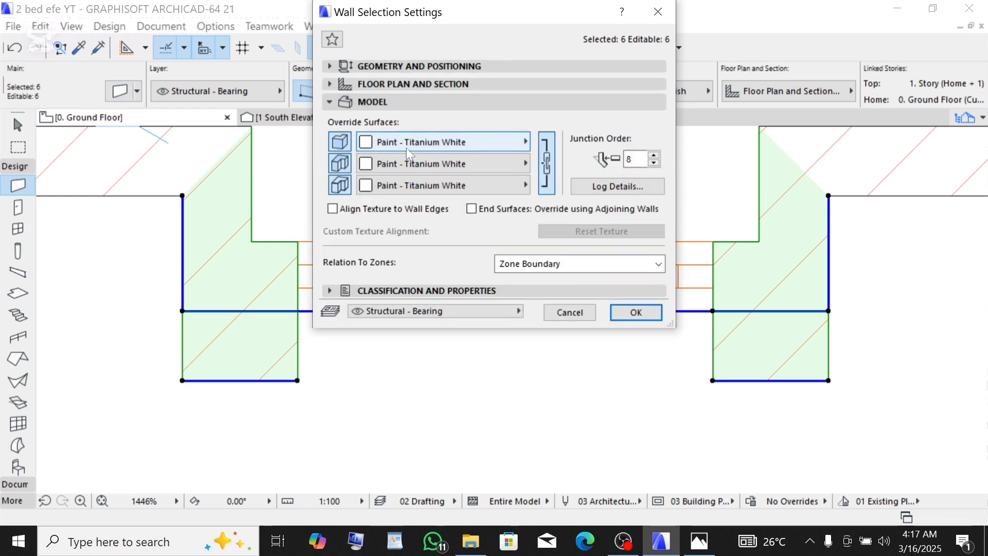
left_click(406, 147)
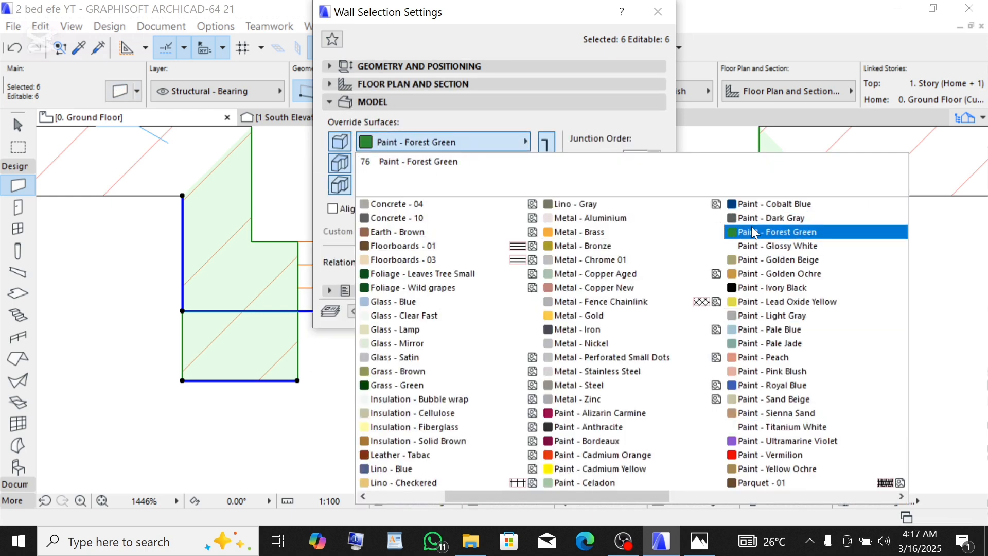
left_click(804, 218)
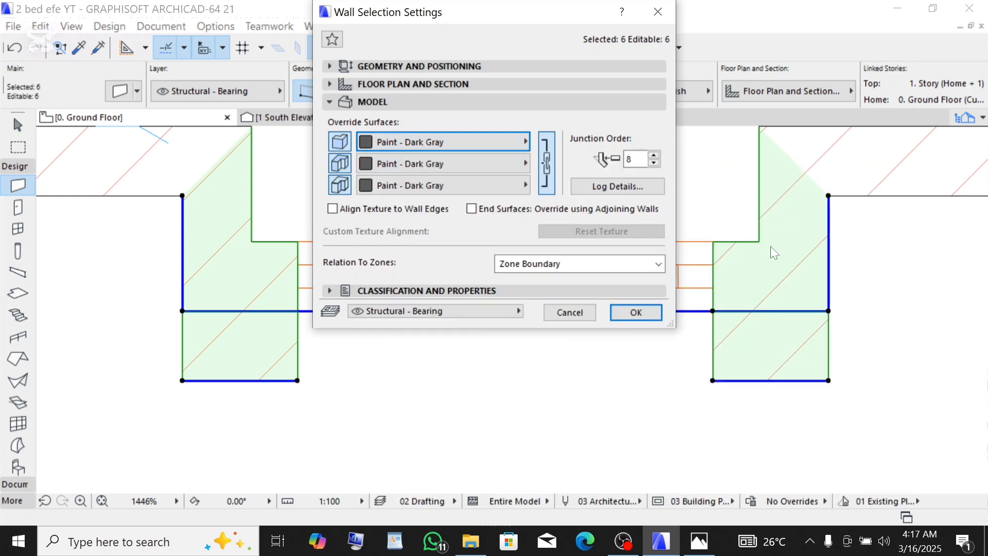
left_click(622, 310)
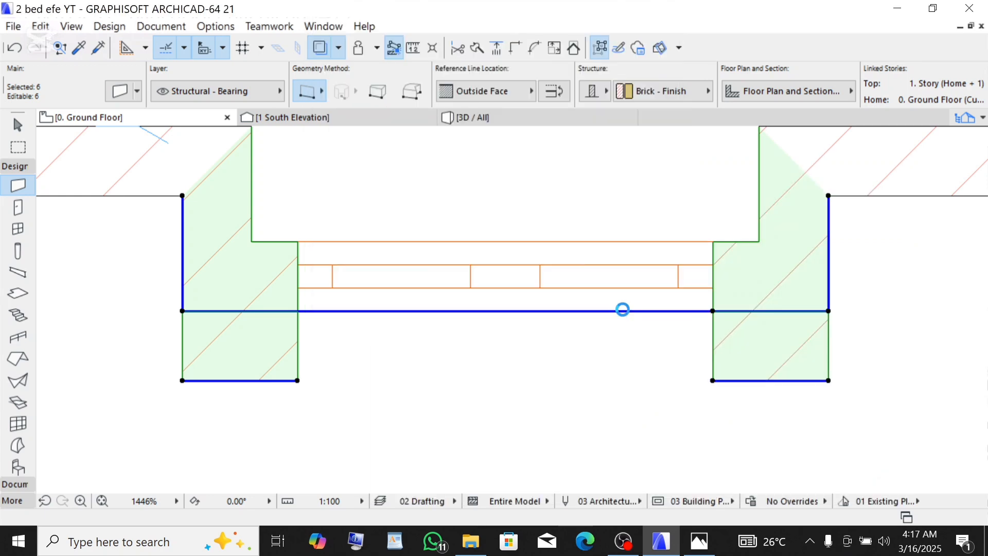
left_click(475, 118)
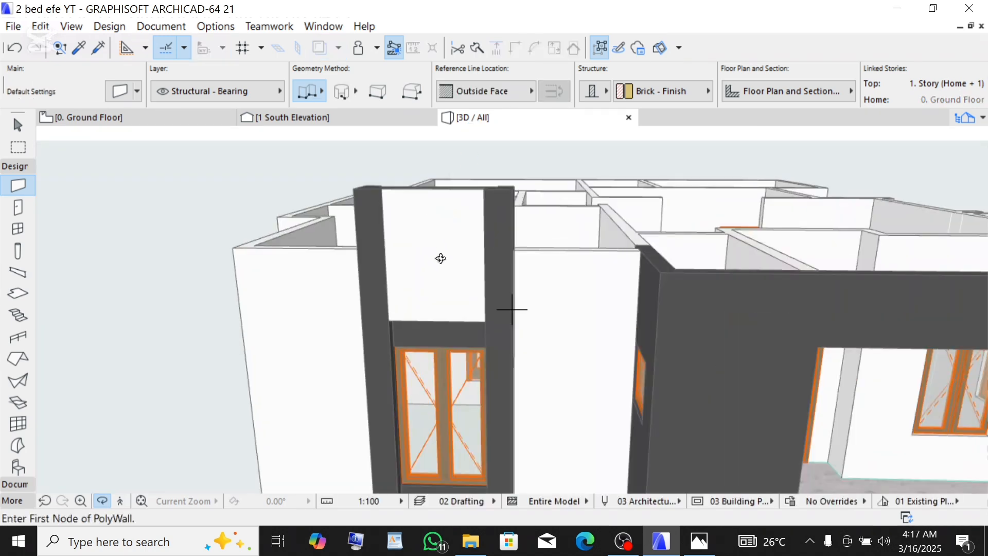
scroll(441, 259, "down", 4)
scroll(462, 273, "up", 5)
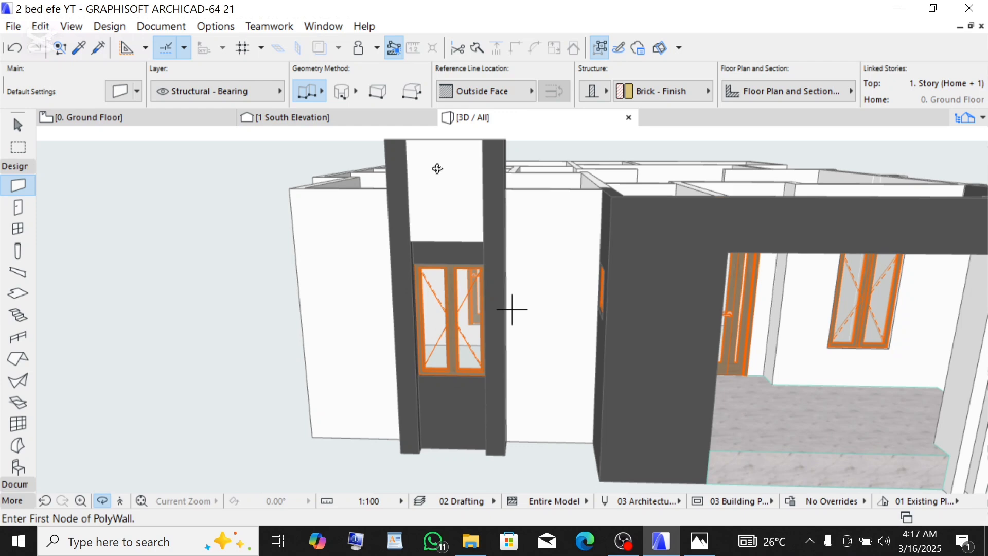
Step: Override the surfaces of the wall panel above the front bedroom window, between the piers, with Paint - Dark Gray
scroll(442, 146, "up", 2)
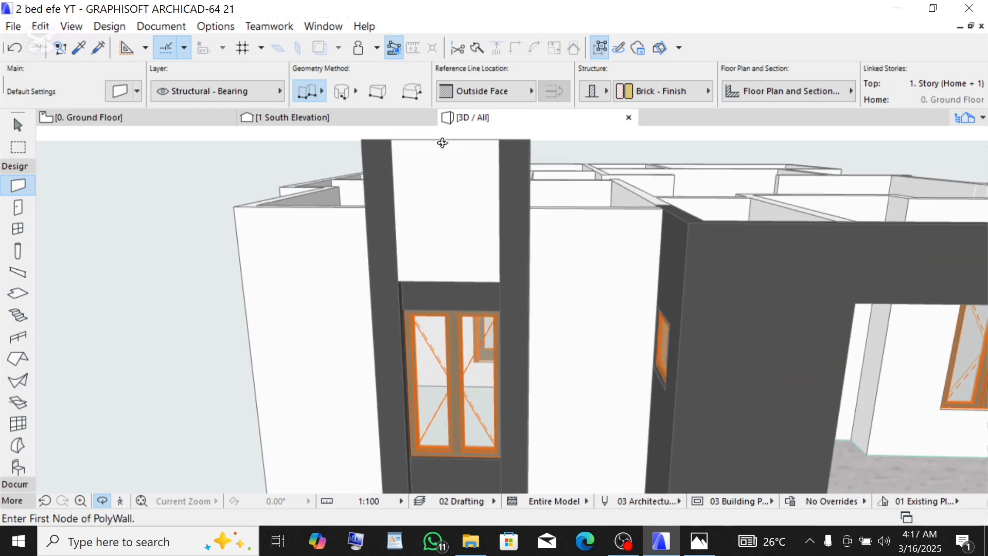
key("Escape")
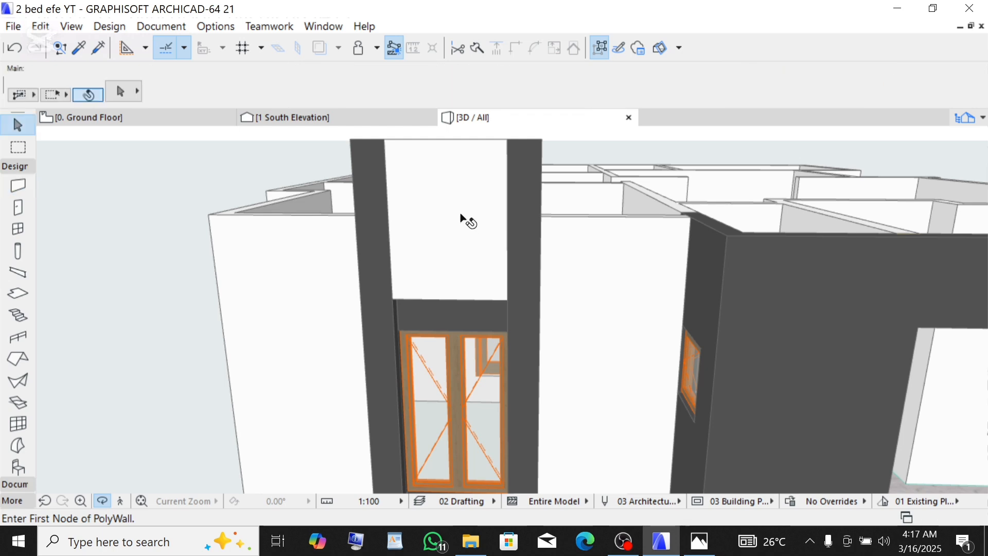
left_click(456, 213)
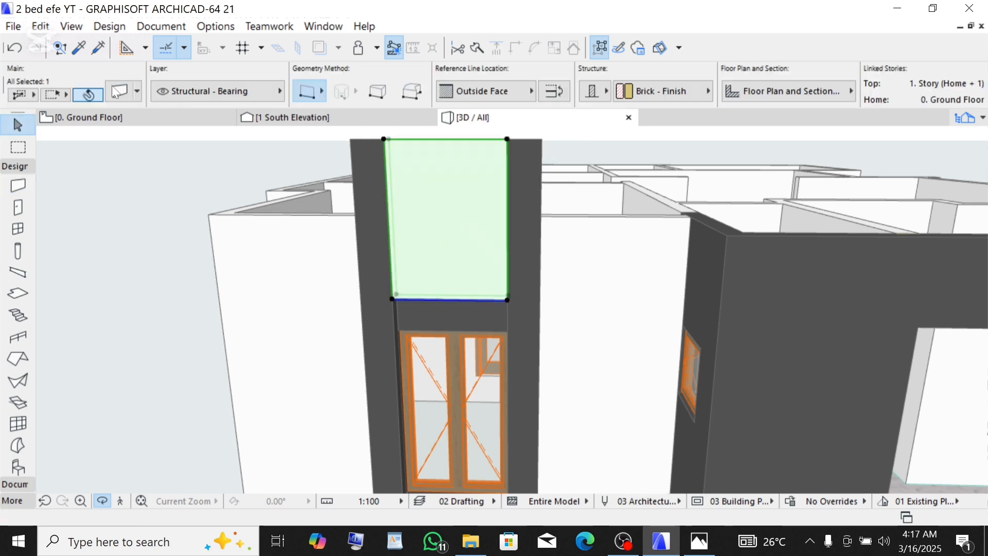
left_click(116, 96)
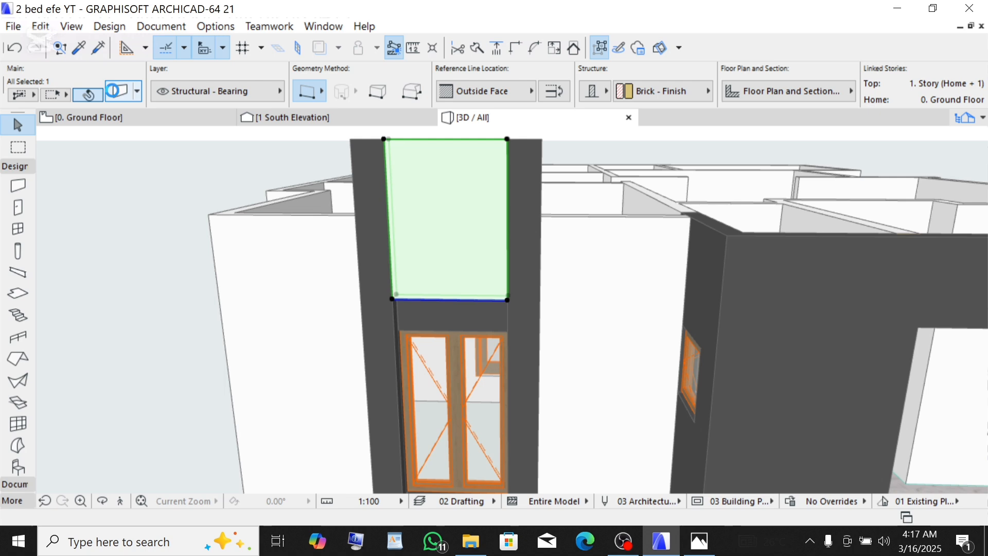
left_click(393, 146)
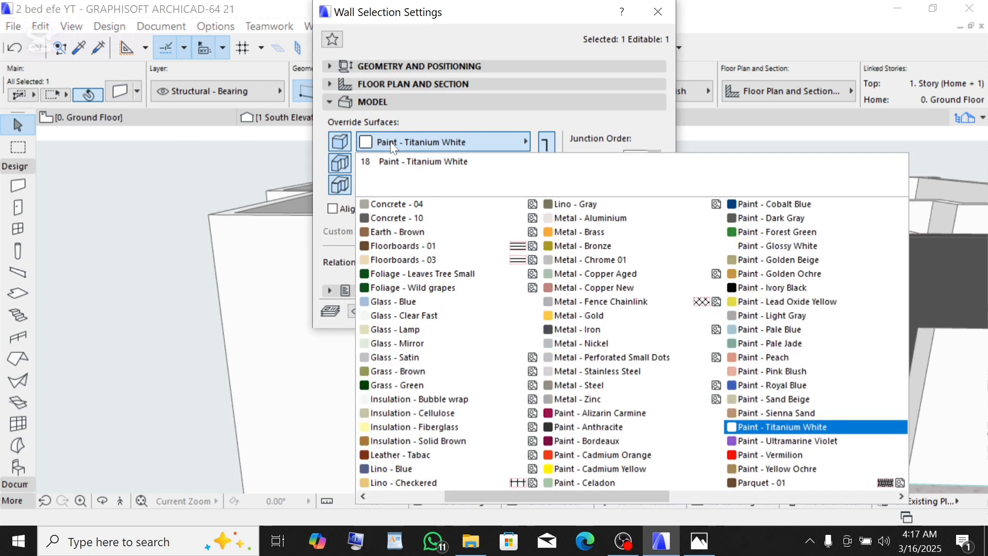
left_click(774, 216)
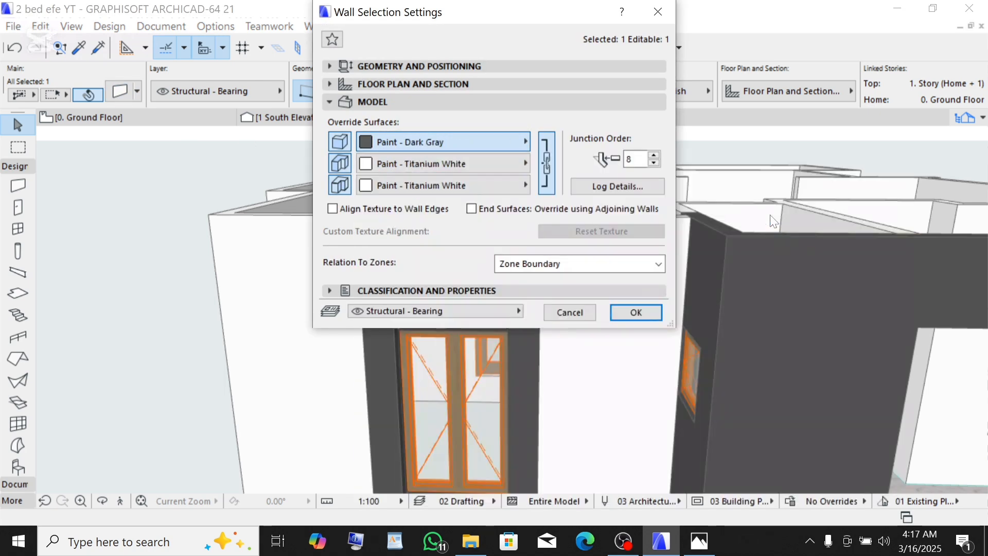
left_click(641, 305)
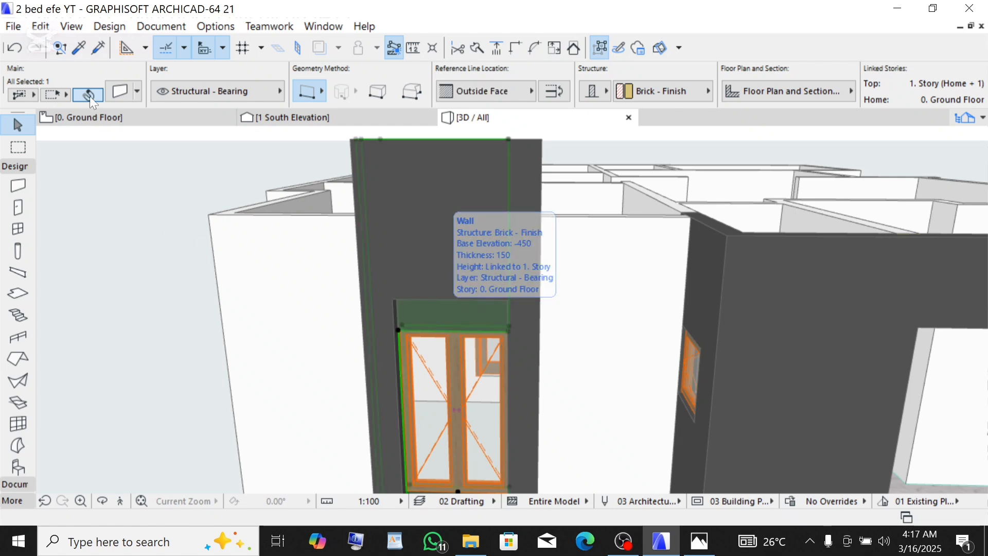
Step: Override the surfaces of the recessed wall holding the front bedroom window with Paint - Titanium White and clear the selection
key("ctrl+t")
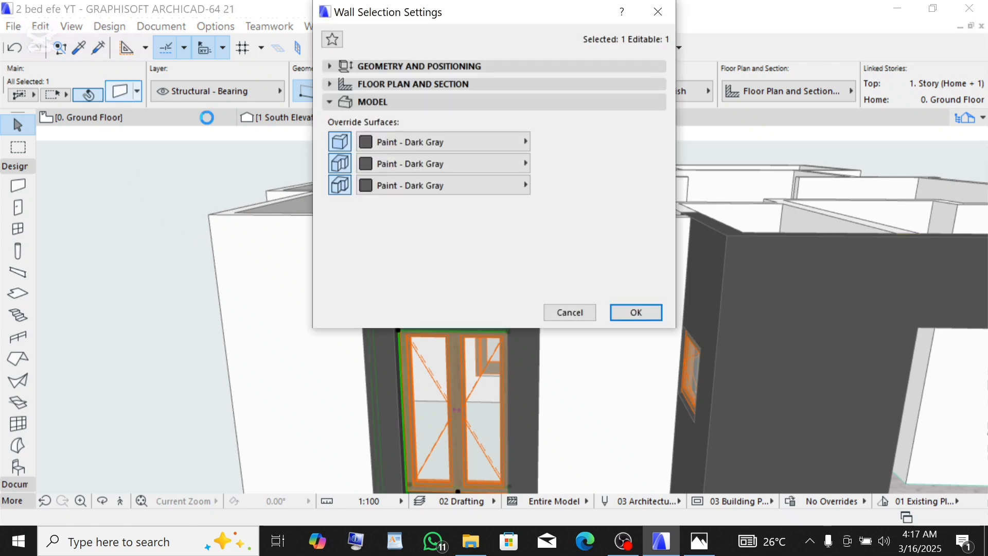
left_click(430, 141)
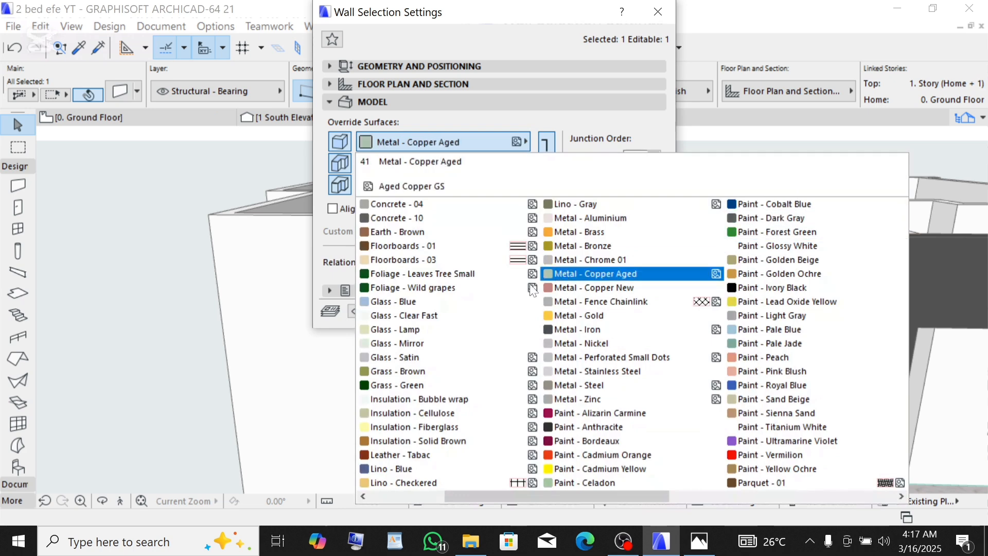
left_click(779, 429)
left_click(611, 313)
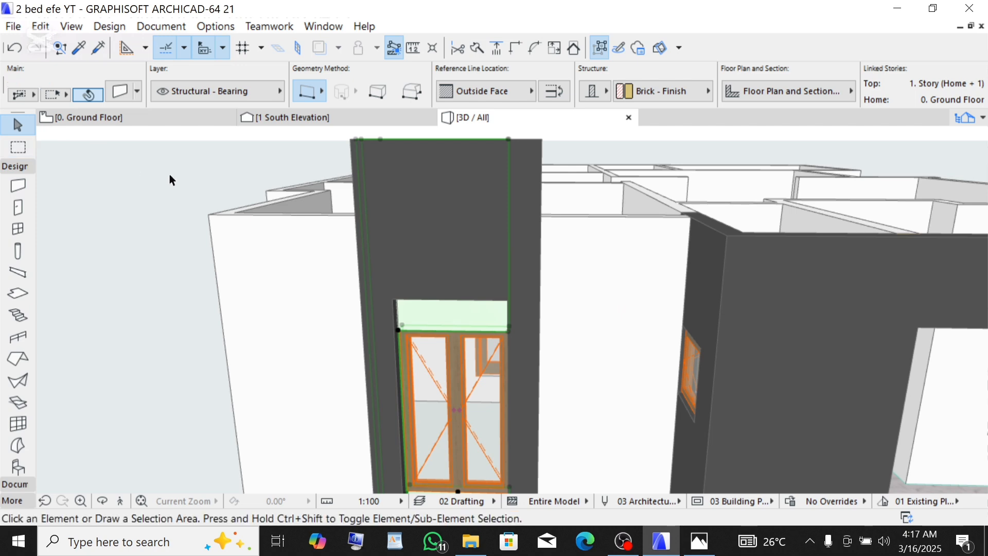
left_click(236, 192)
Step: Inspect the painted front facade in 3D, and orbit around the terrace to the side walls with their piers and windows
scroll(235, 192, "down", 2)
scroll(236, 192, "down", 3)
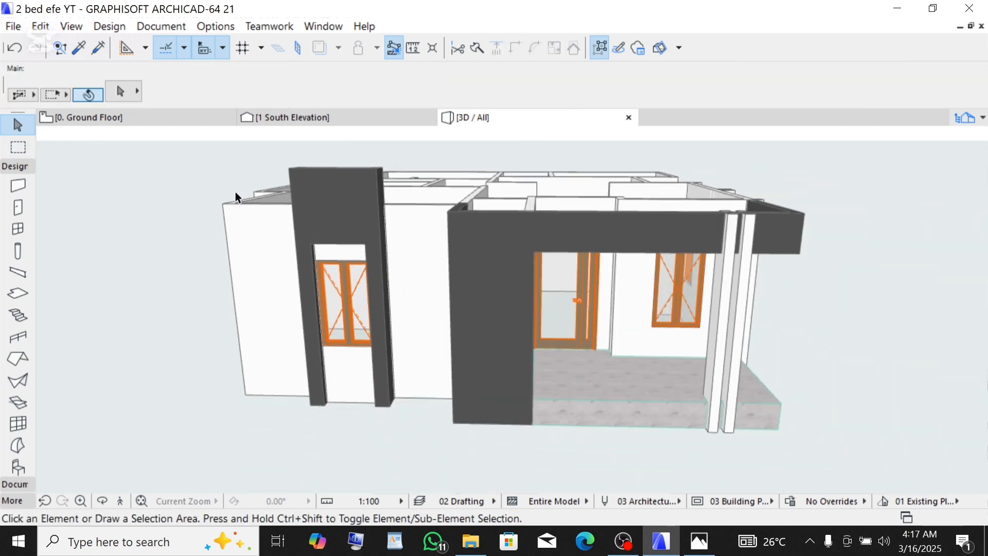
scroll(611, 254, "up", 2)
scroll(245, 282, "up", 2)
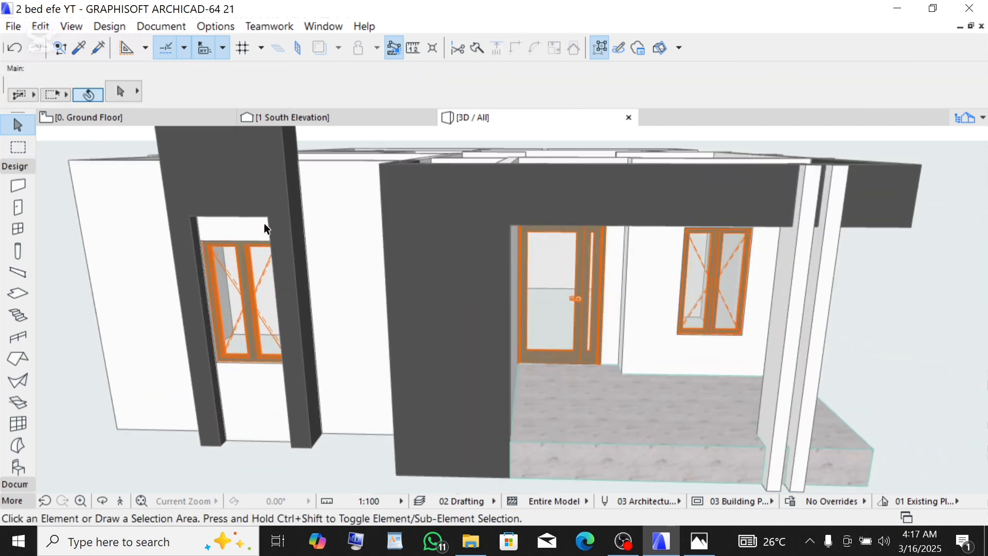
scroll(238, 201, "up", 2)
scroll(367, 293, "down", 3)
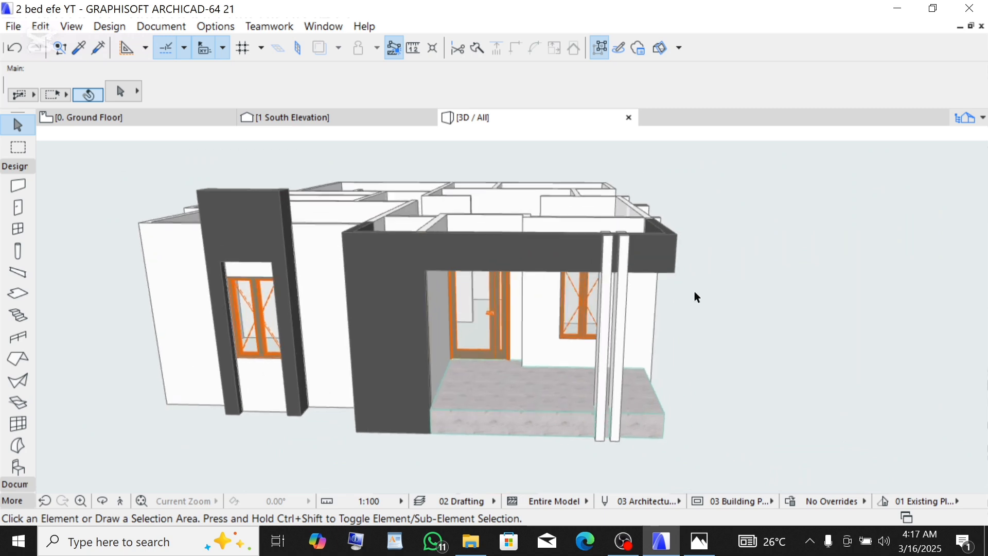
left_click(102, 500)
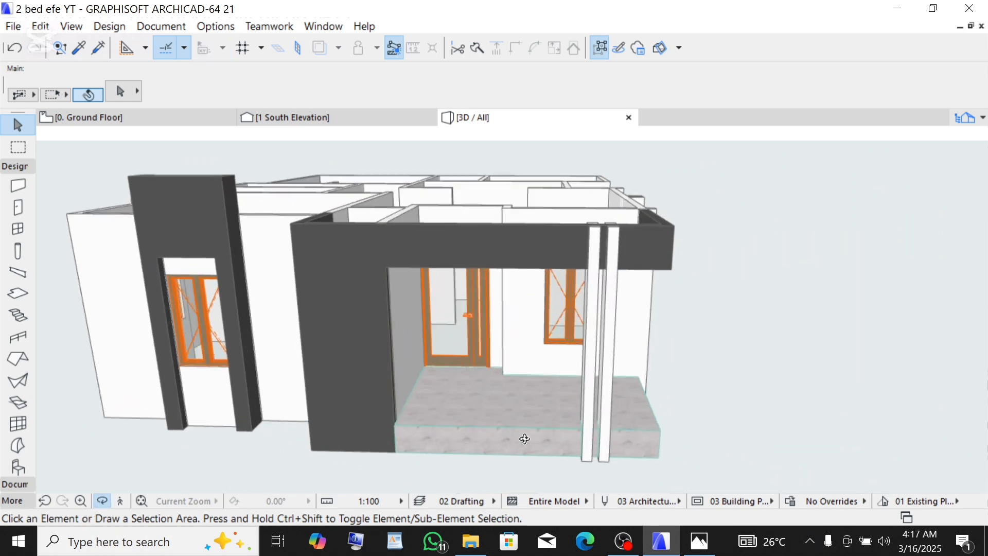
left_click_drag(698, 316, 344, 315)
scroll(362, 292, "down", 3)
scroll(813, 302, "up", 5)
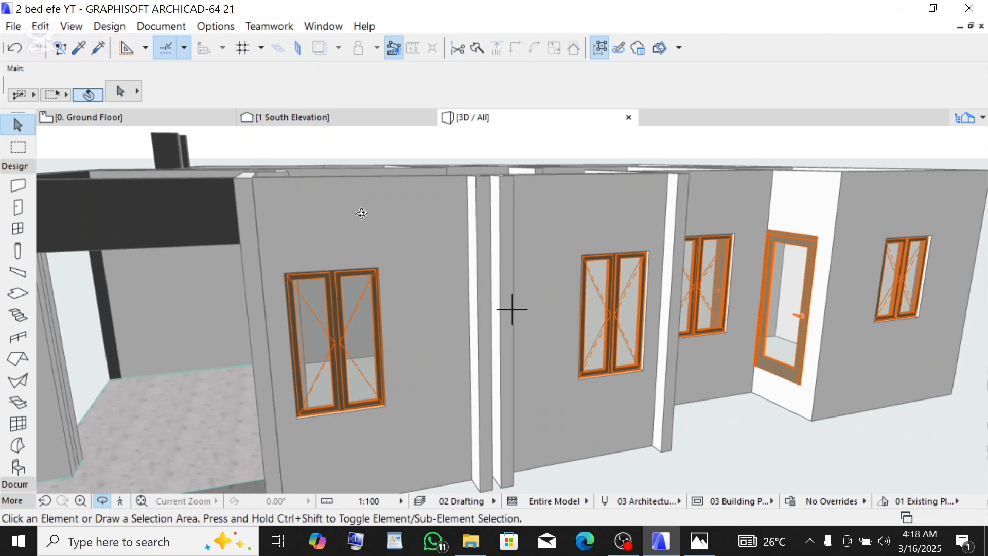
scroll(478, 188, "up", 3)
left_click_drag(228, 179, 164, 237)
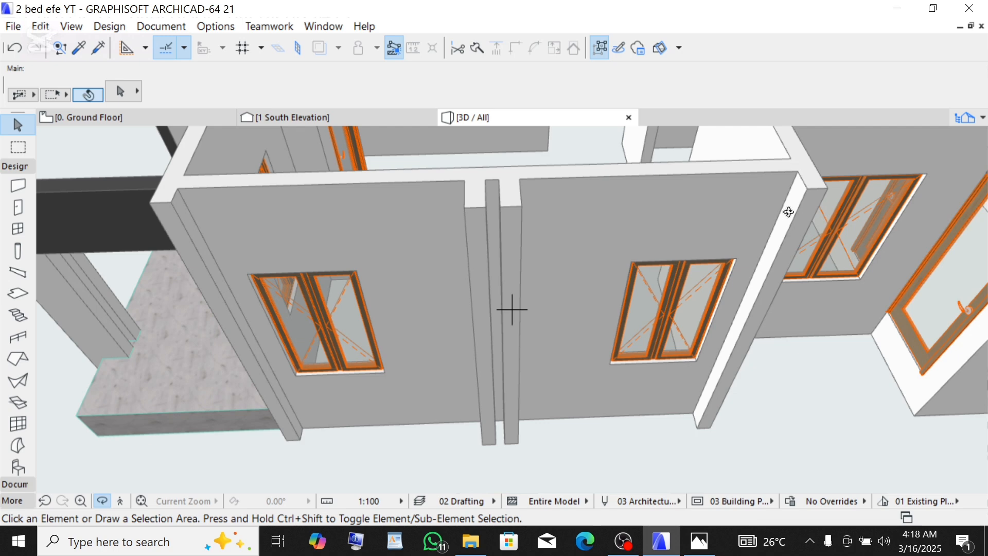
left_click_drag(571, 225, 255, 218)
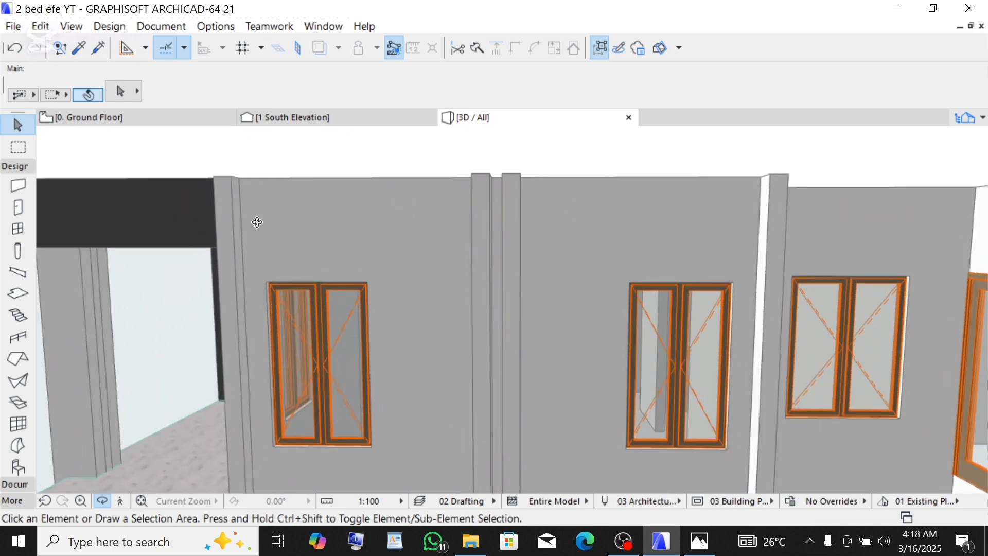
Step: Return to the ground floor plan and clear the selection of the front window bay walls
left_click_drag(743, 250, 430, 296)
scroll(430, 295, "up", 1)
left_click(88, 119)
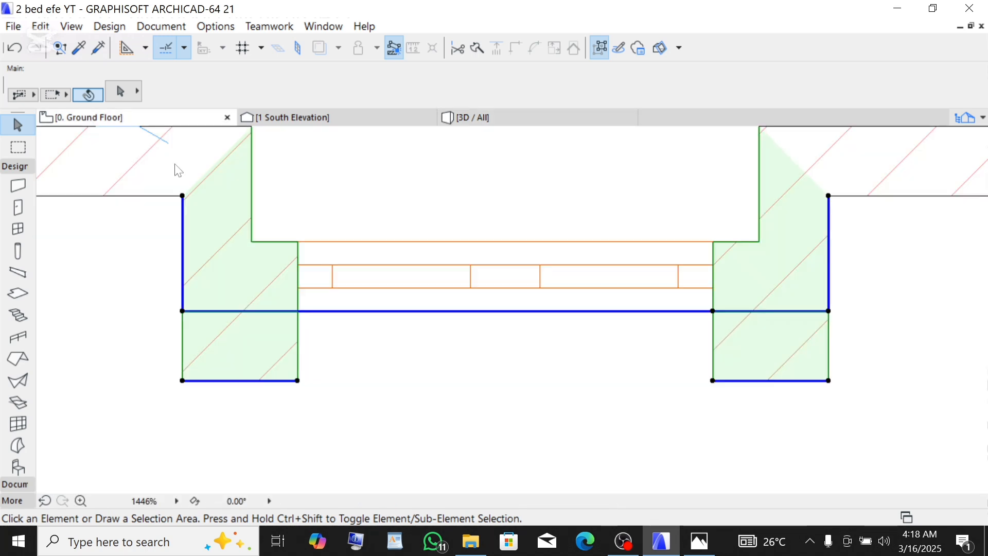
key("ctrl+a")
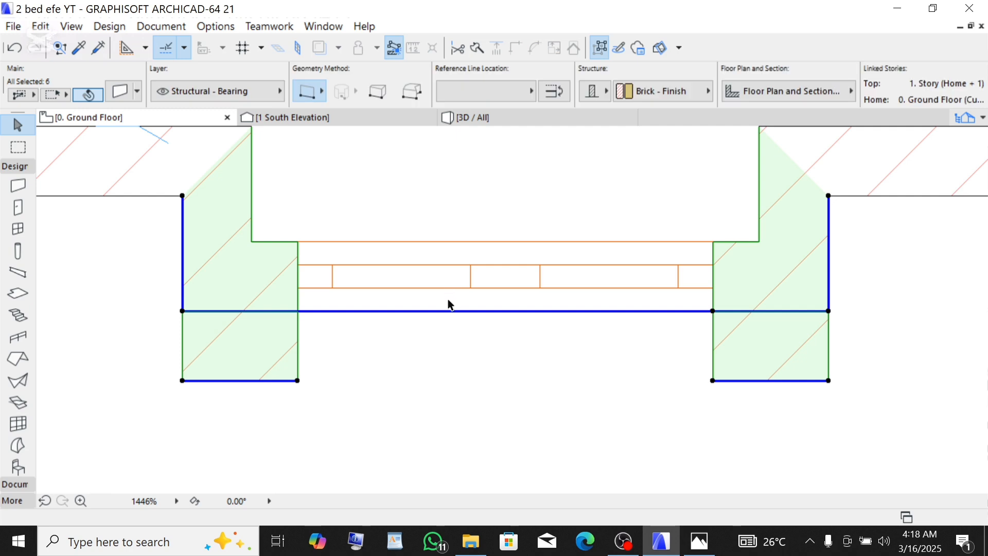
scroll(452, 340, "down", 8)
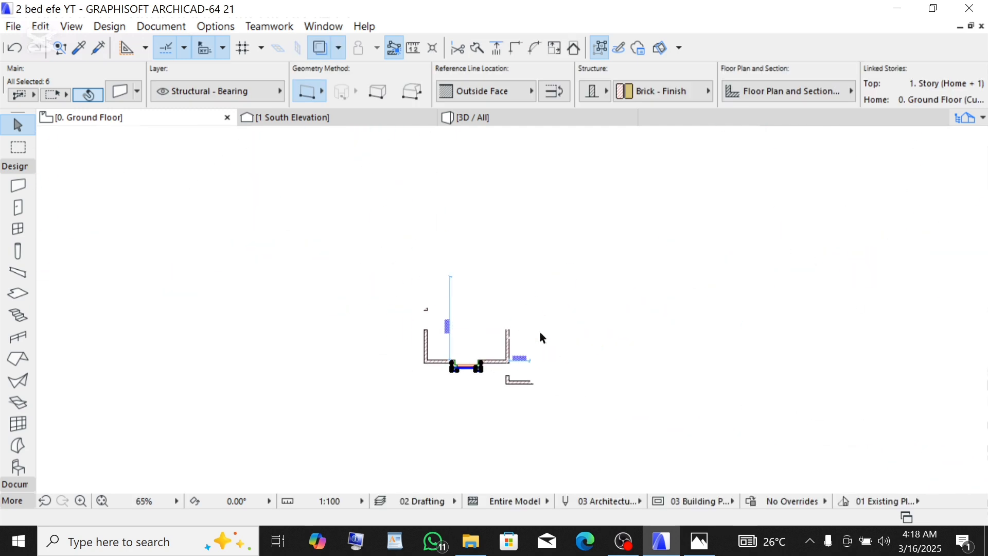
scroll(547, 241, "up", 1)
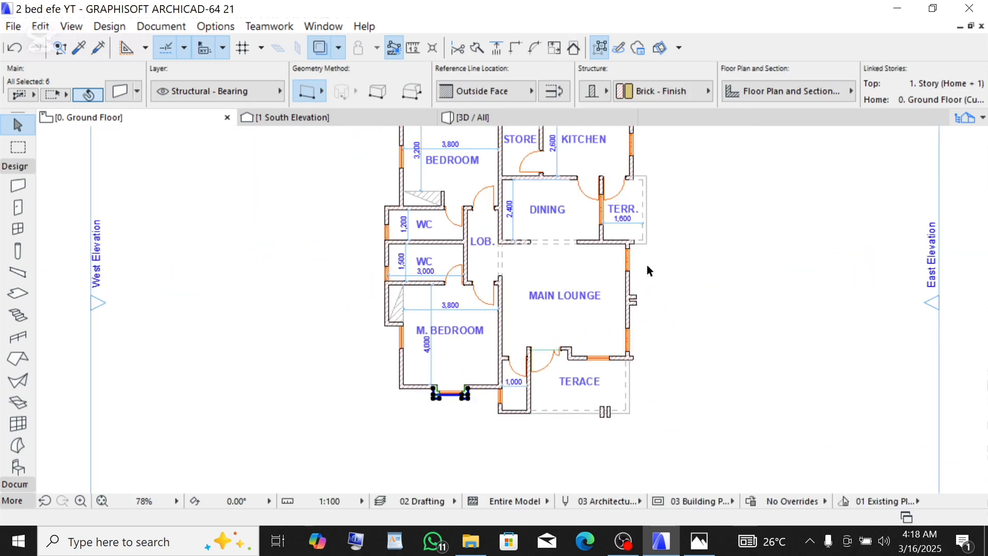
scroll(665, 344, "up", 4)
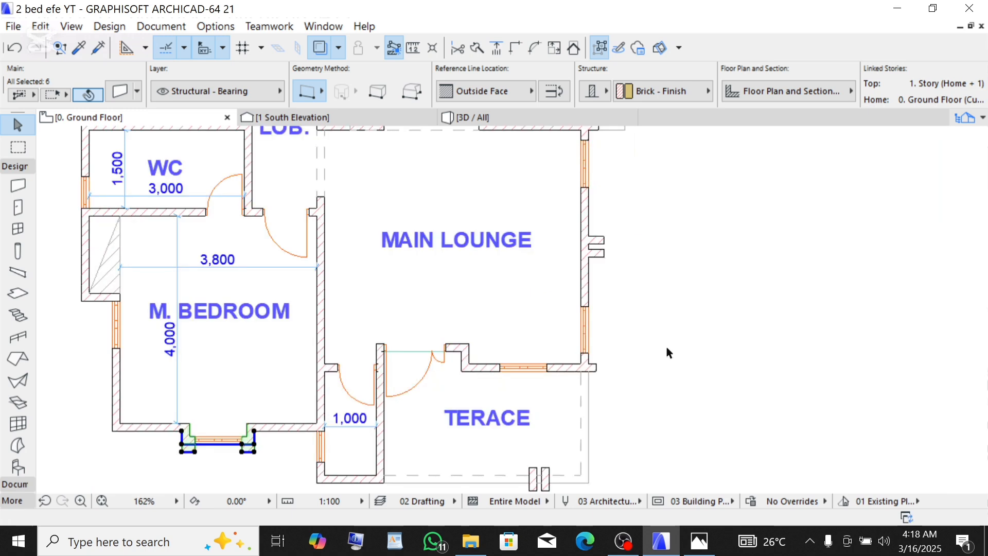
left_click(573, 348)
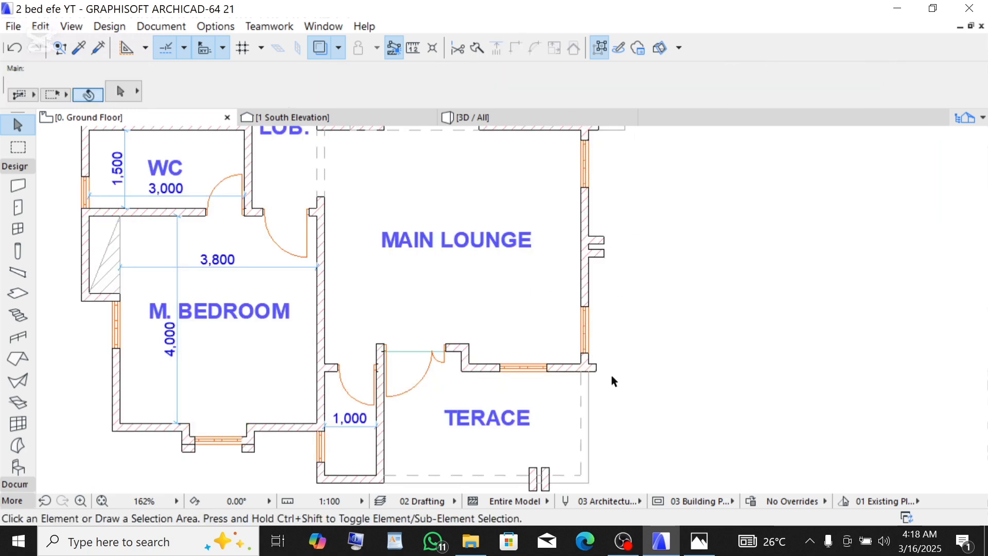
Step: Pick up the settings of the main lounge's front wall for a new wall and set its base elevation to 2400 mm
scroll(611, 375, "down", 4)
scroll(604, 445, "up", 8)
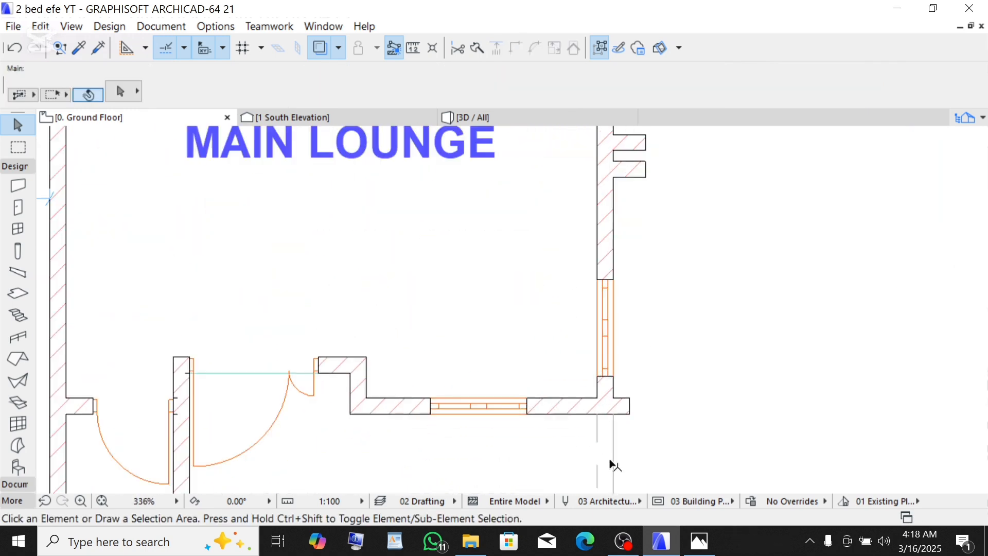
left_click(631, 397)
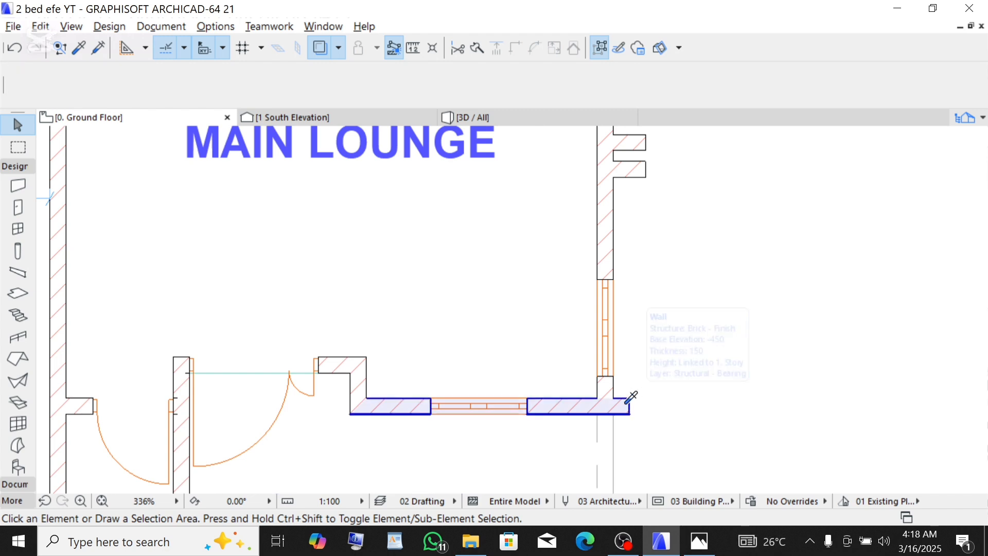
left_click(627, 401, "alt")
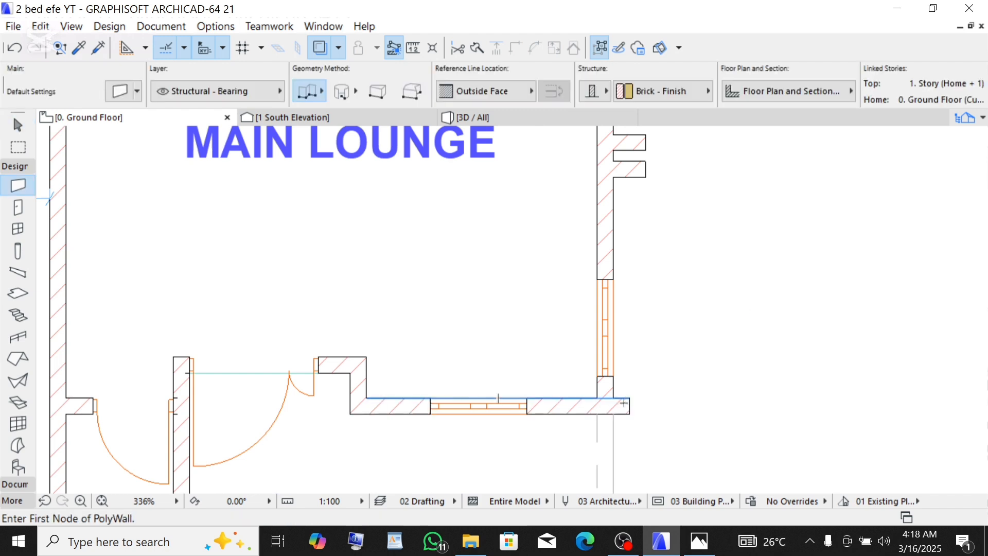
scroll(631, 401, "up", 2)
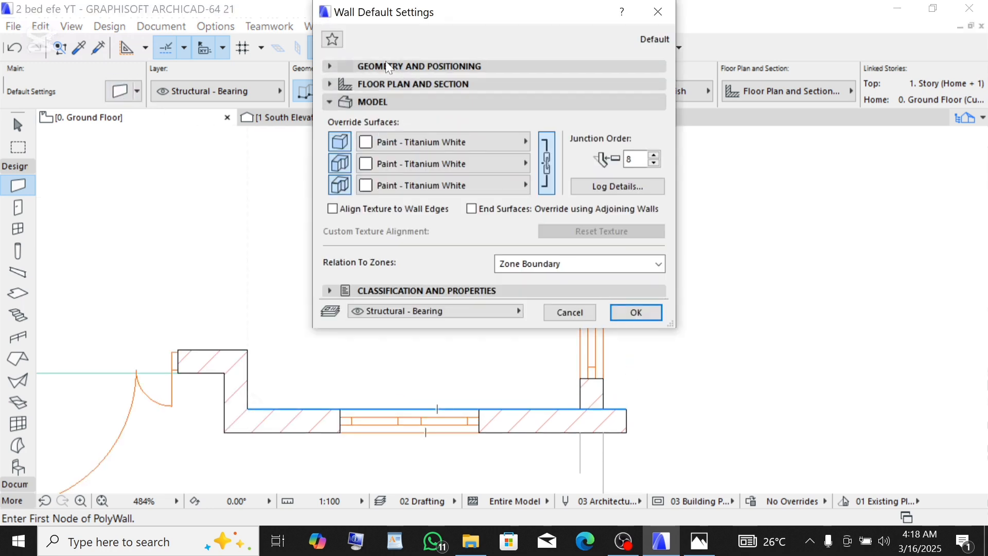
left_click(383, 65)
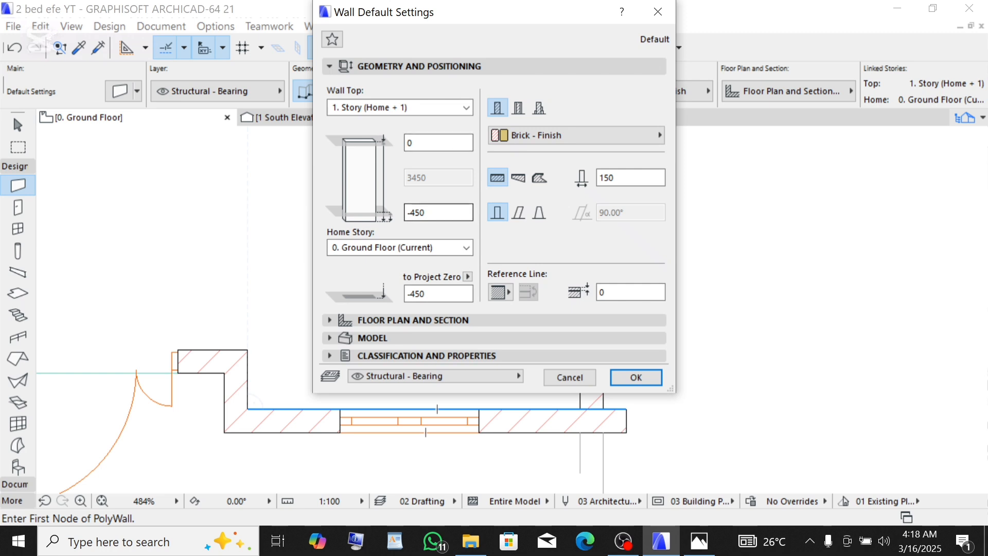
type("24")
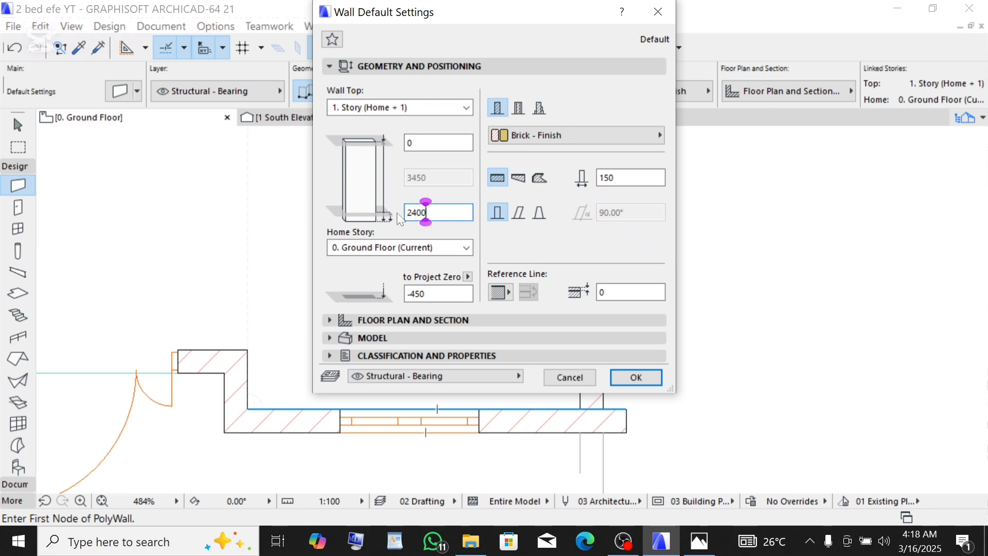
type("00")
key("Tab")
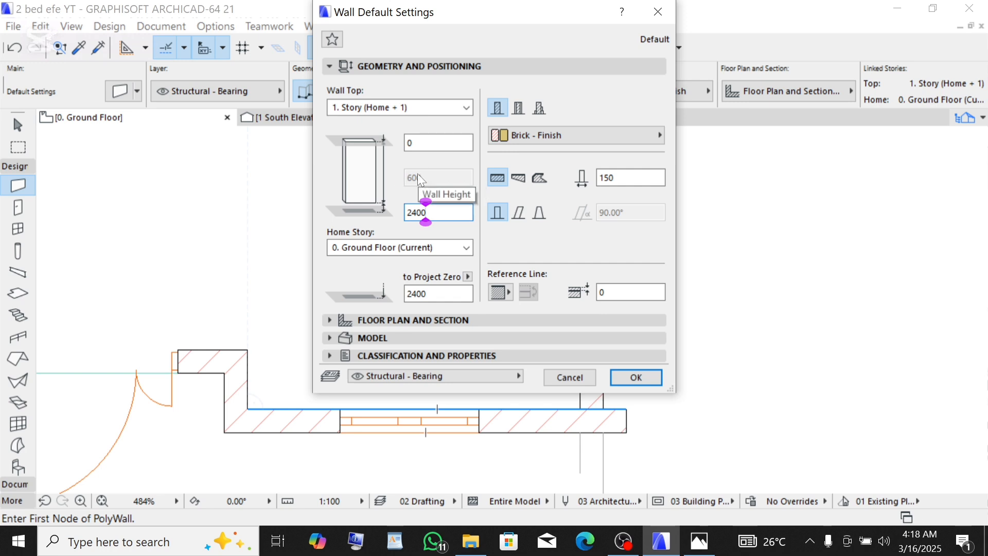
Step: Override all surfaces in the wall default settings with Paint - Dark Gray and apply the settings
left_click(382, 338)
left_click(455, 136)
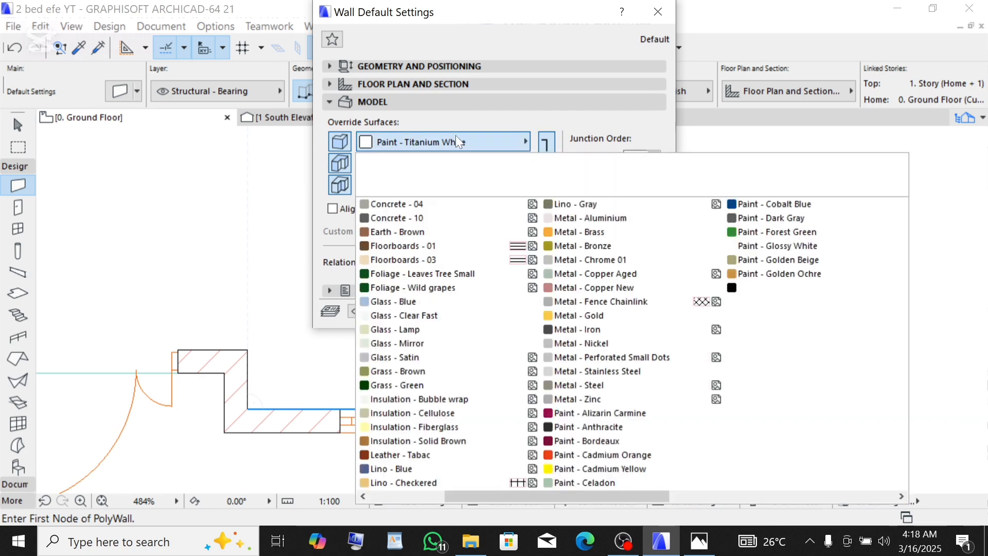
left_click(793, 221)
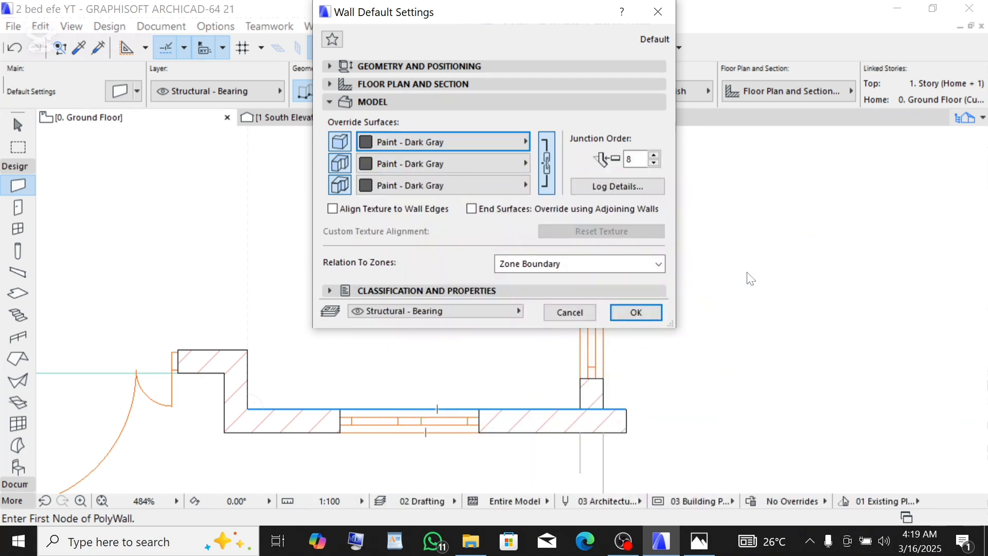
left_click(633, 312)
Step: Draw a wall about 4500 mm long outside the main lounge's east wall, between the projecting ends of its front and rear walls
scroll(627, 404, "up", 2)
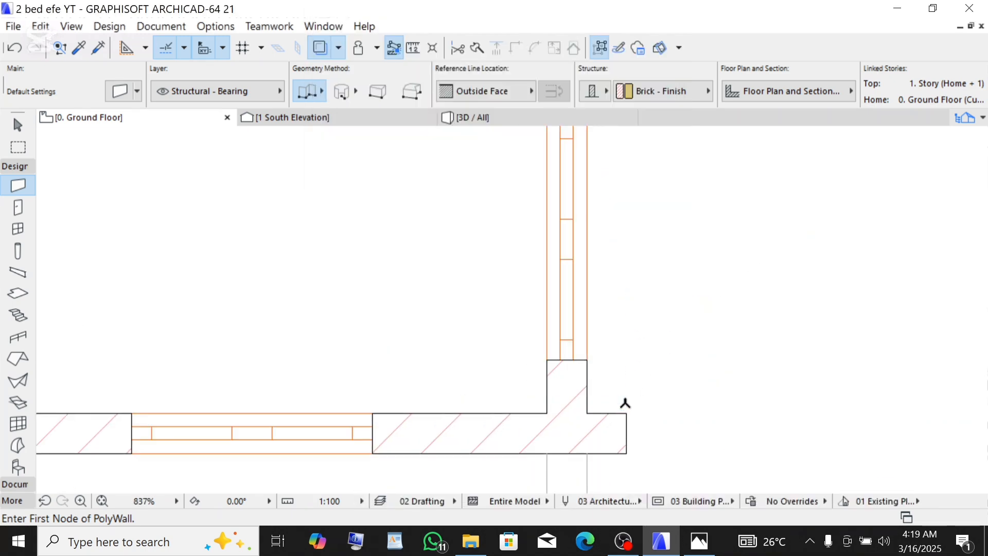
left_click(627, 408)
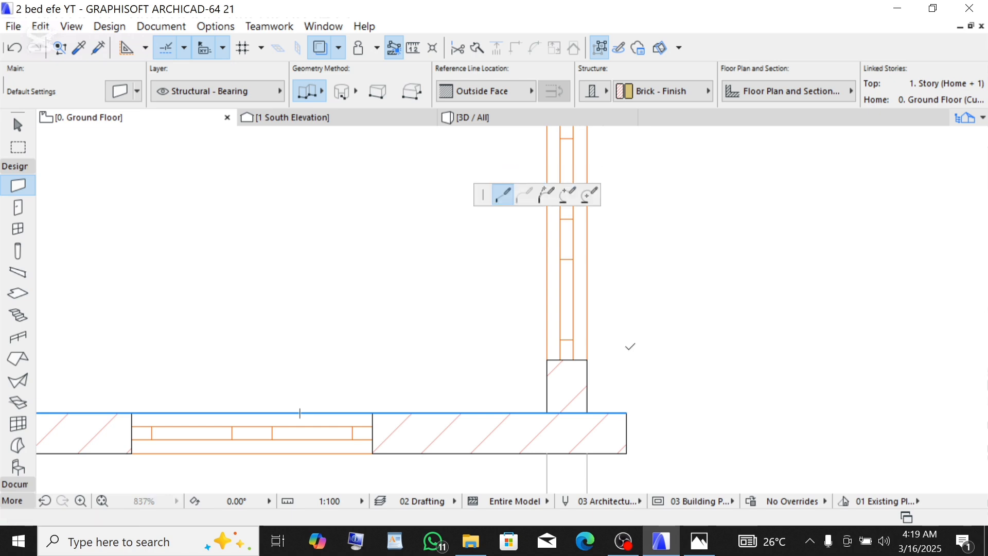
scroll(633, 408, "down", 7)
scroll(625, 271, "up", 7)
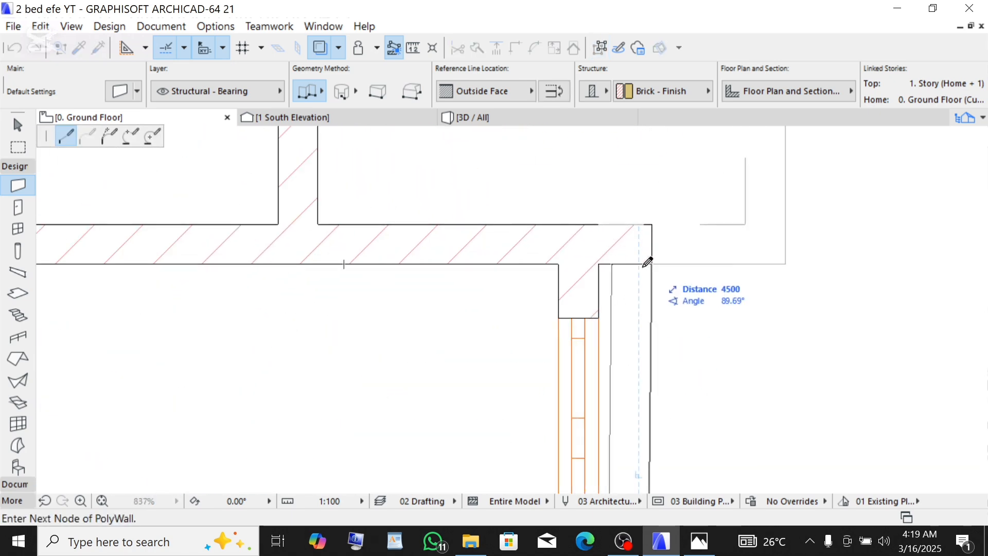
double_click(640, 261)
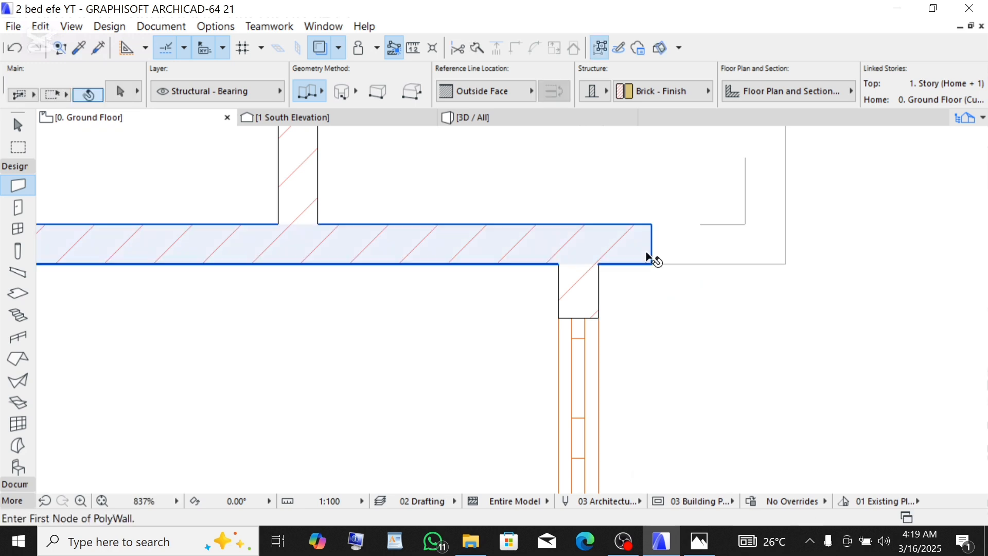
Step: Shorten the projecting east end of the main lounge's rear wall, level with the front wall's end, and deselect it
left_click(650, 257, "shift")
scroll(647, 270, "up", 3)
scroll(651, 257, "up", 2)
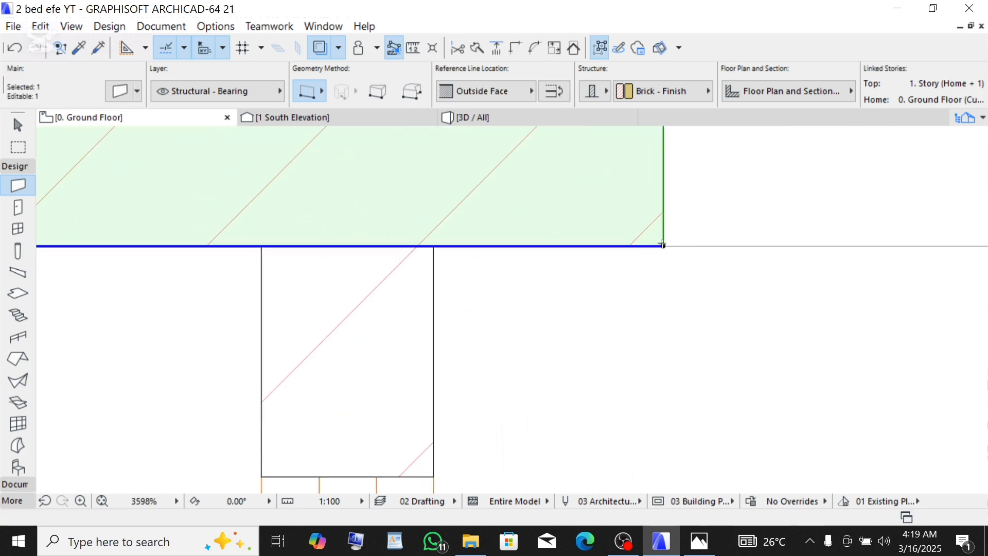
left_click(663, 246)
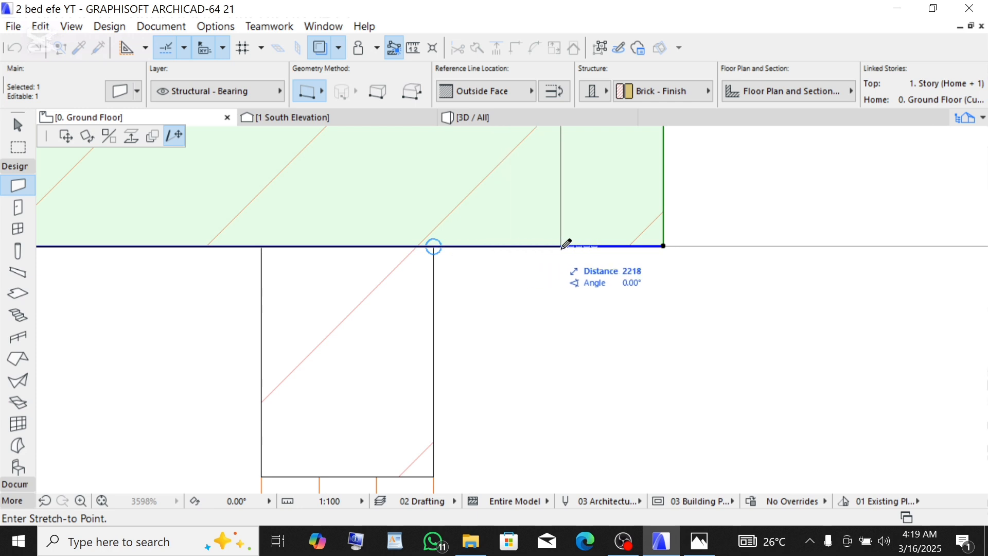
type("22")
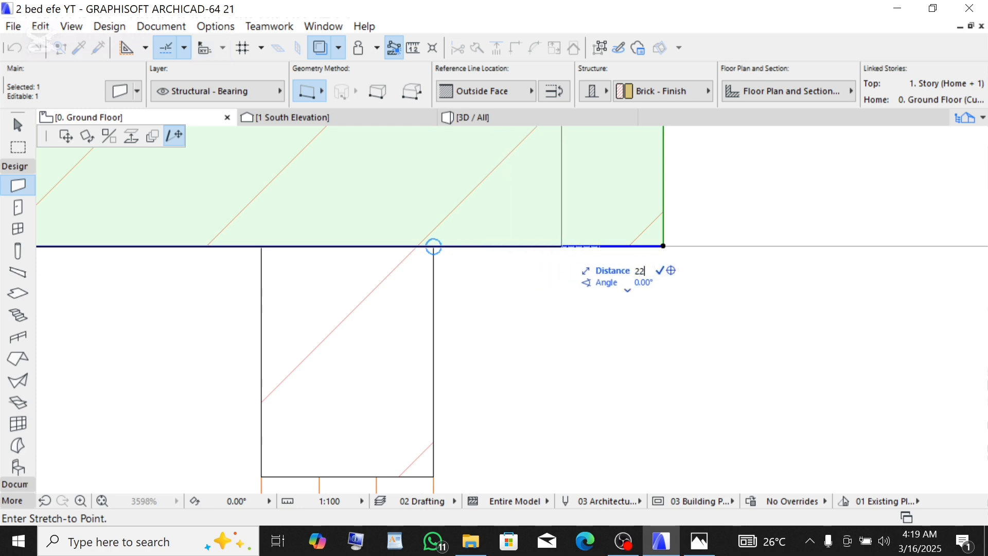
key("Return")
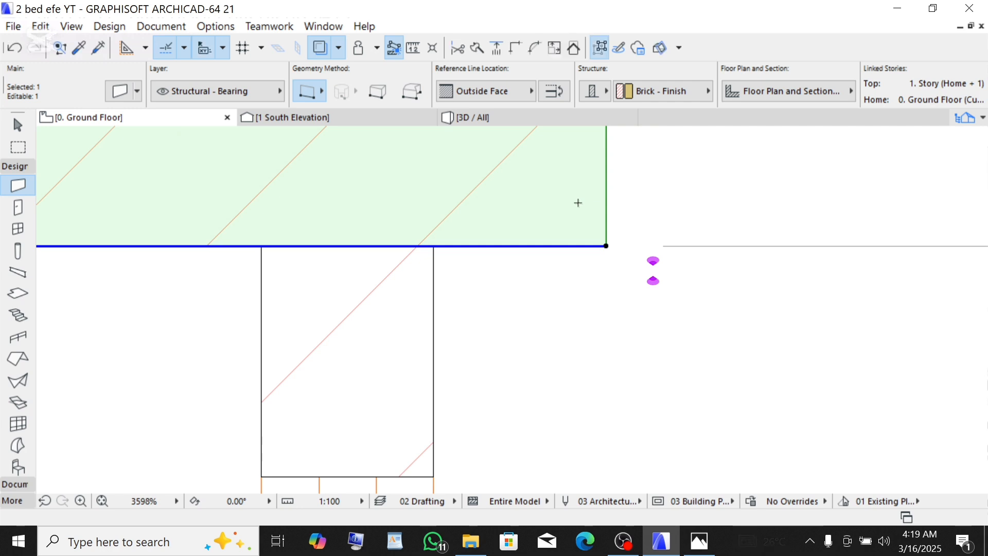
scroll(580, 200, "down", 5)
key("Escape")
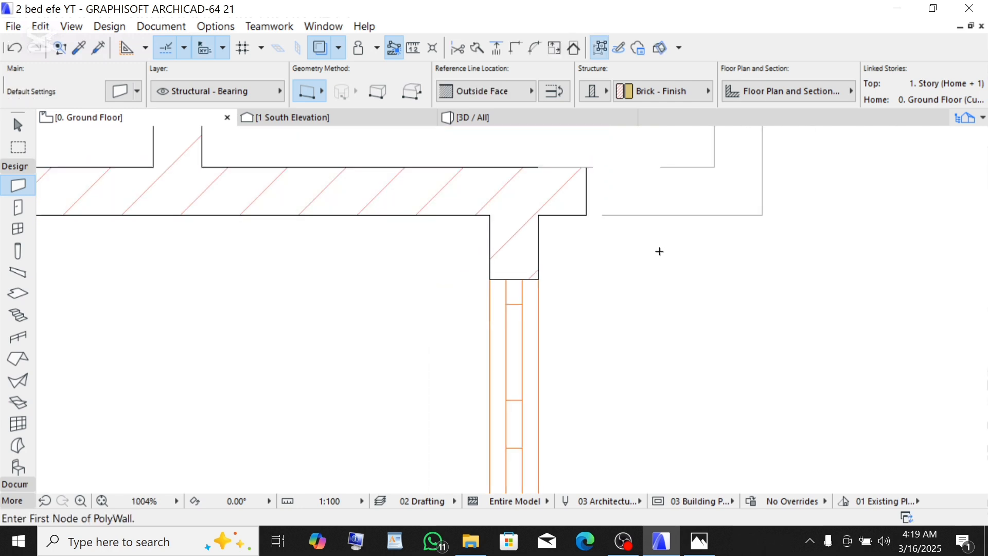
Step: Inspect the dark gray upper wall band and the two piers on the lounge's east side in 3D, and leave the Wall tool
scroll(523, 175, "down", 6)
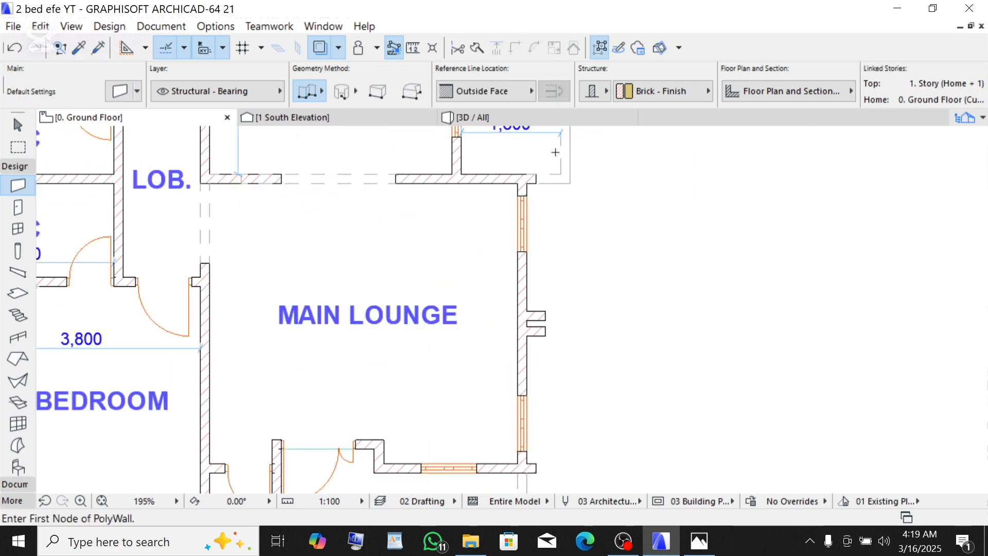
left_click(514, 117)
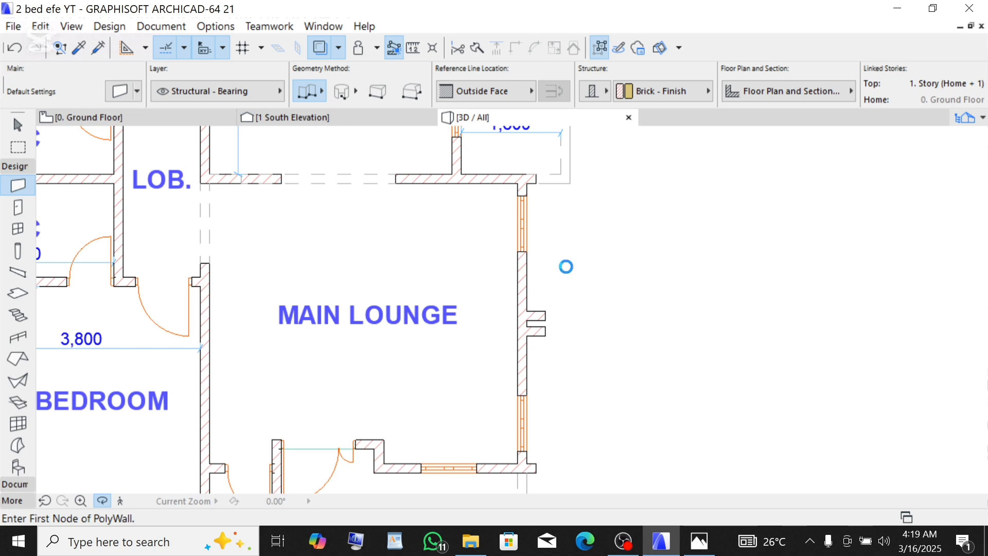
scroll(344, 280, "up", 4)
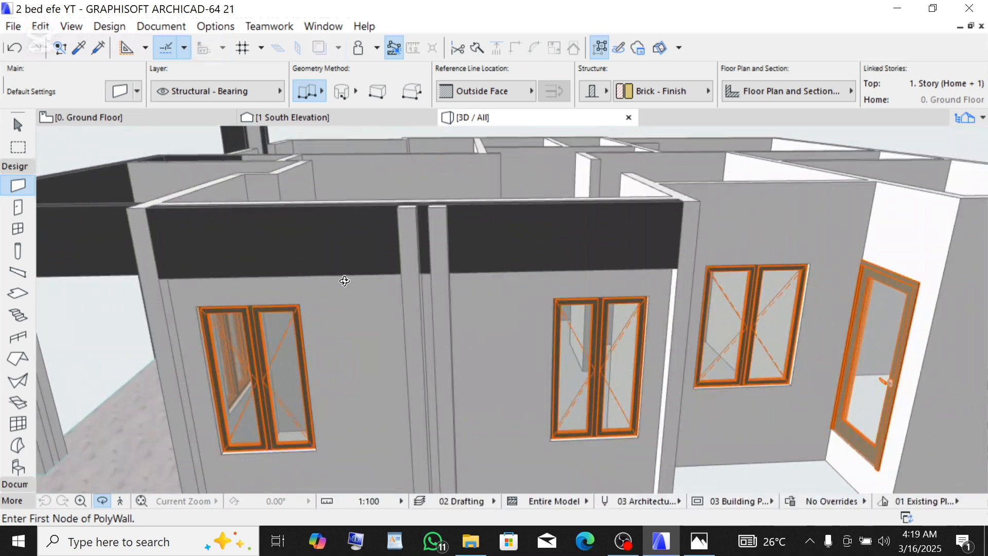
middle_click_drag(511, 308, 401, 234, "shift")
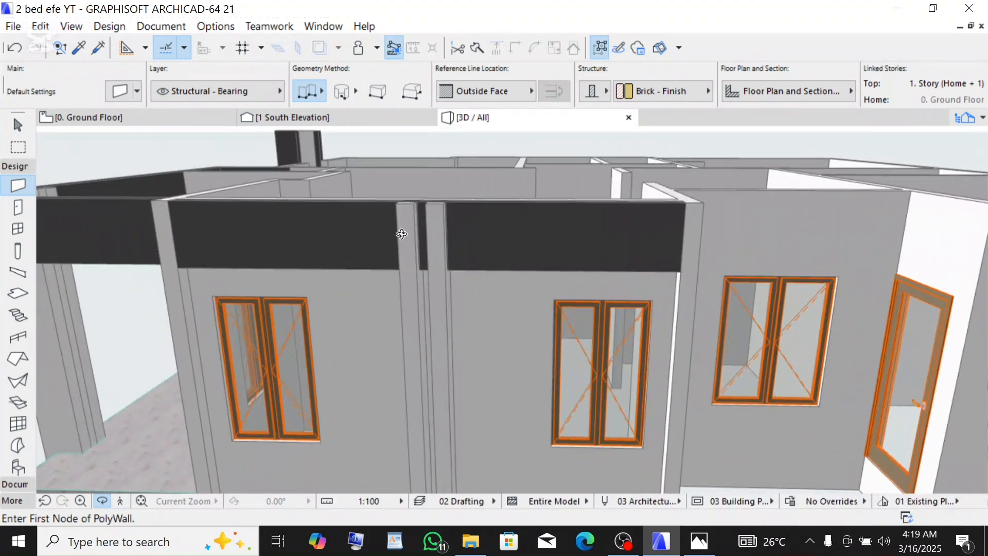
scroll(461, 222, "up", 5)
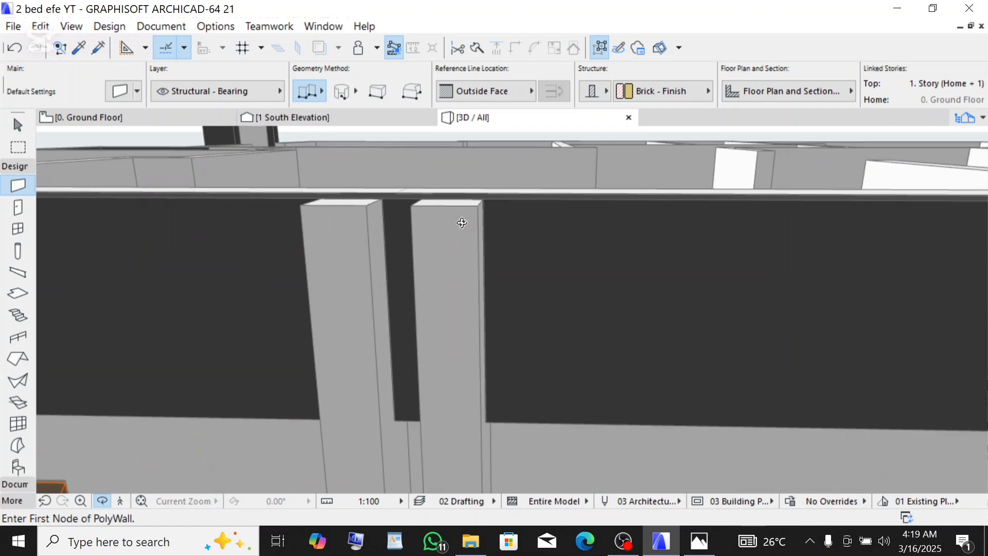
middle_click_drag(461, 222, 353, 229, "shift")
middle_click_drag(351, 275, 516, 228, "shift")
key("Escape")
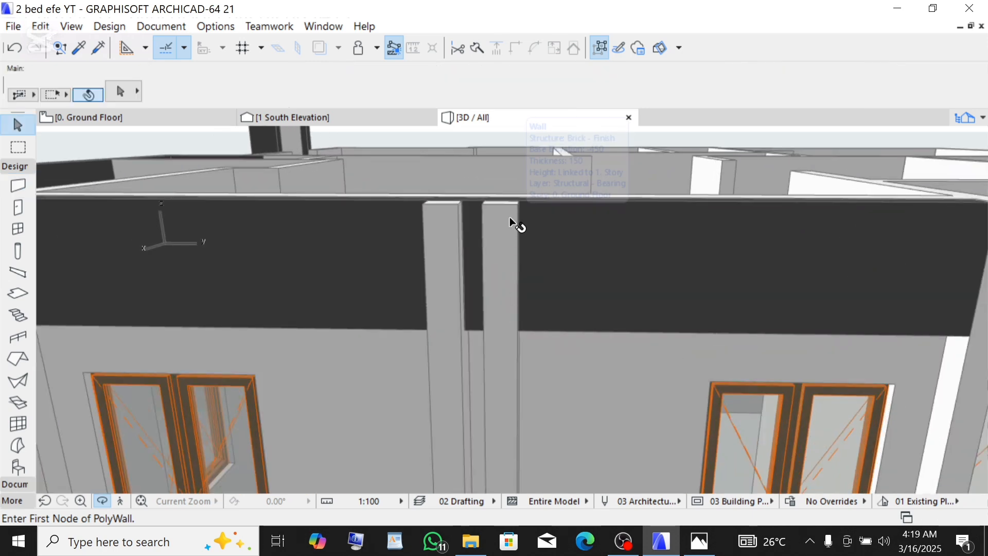
Step: Set the top offset of the two piers on the main lounge's east side to -300
left_click(486, 222)
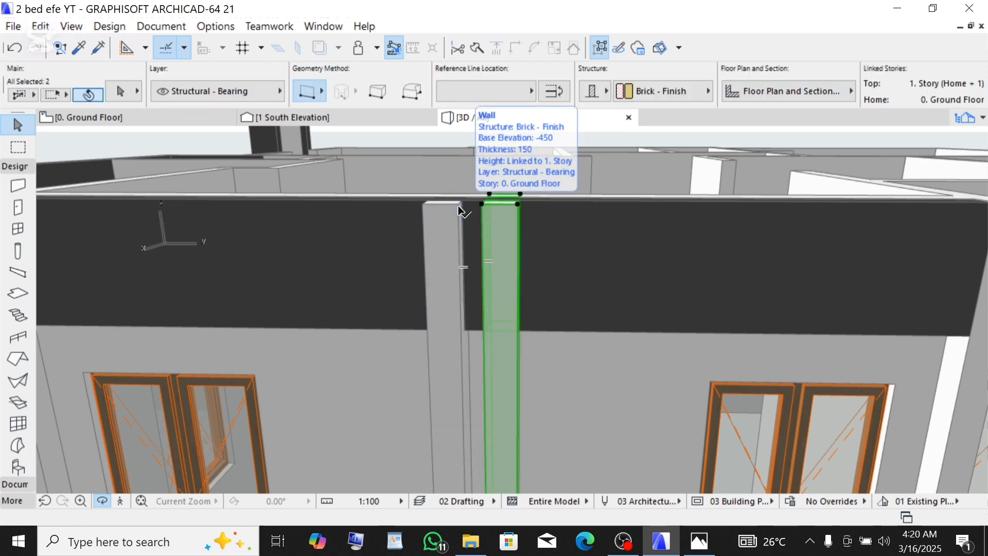
left_click(459, 210, "shift")
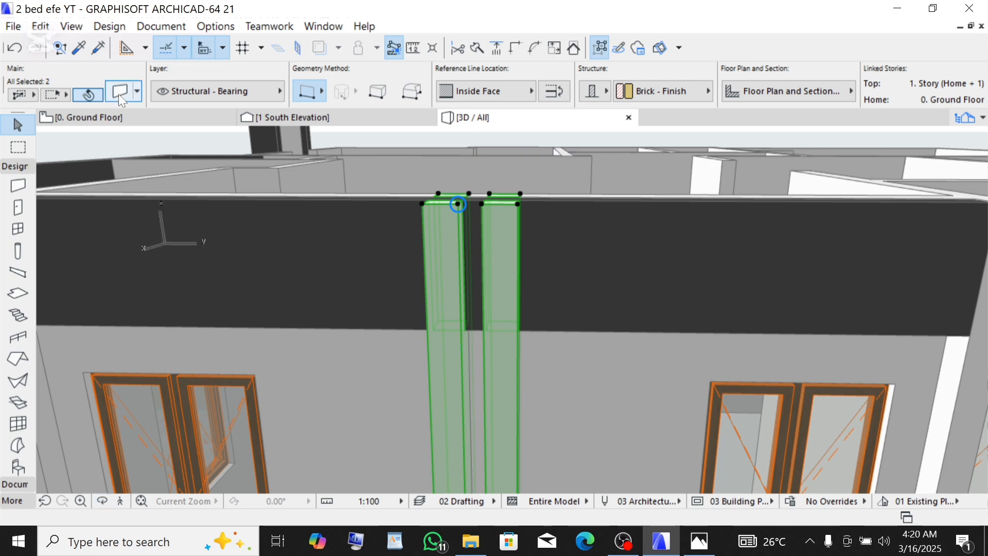
left_click(119, 92)
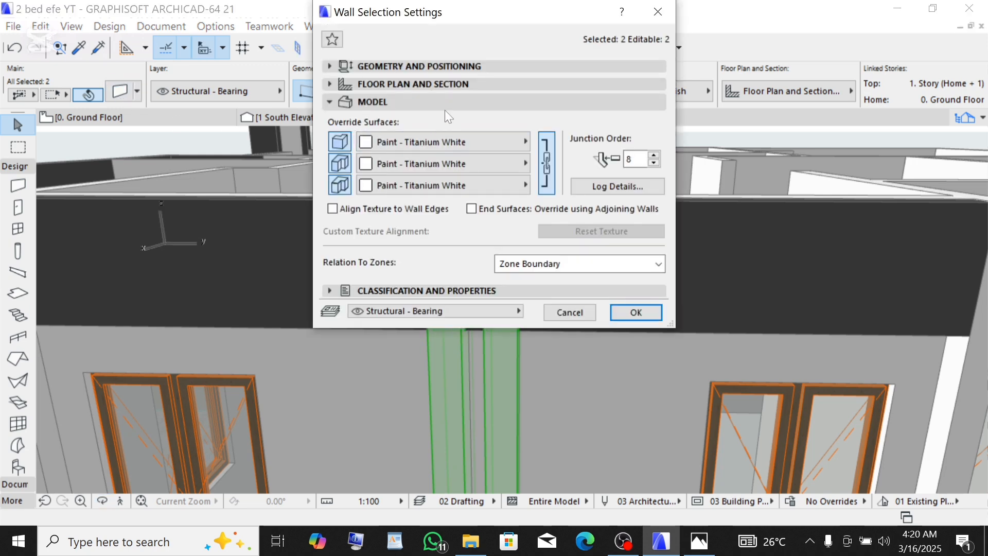
left_click(383, 66)
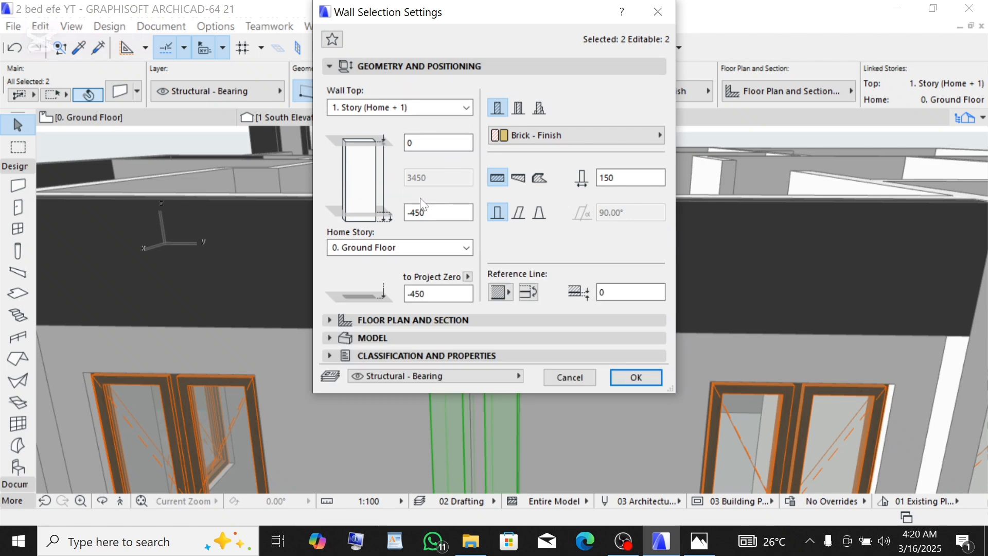
left_click(410, 142)
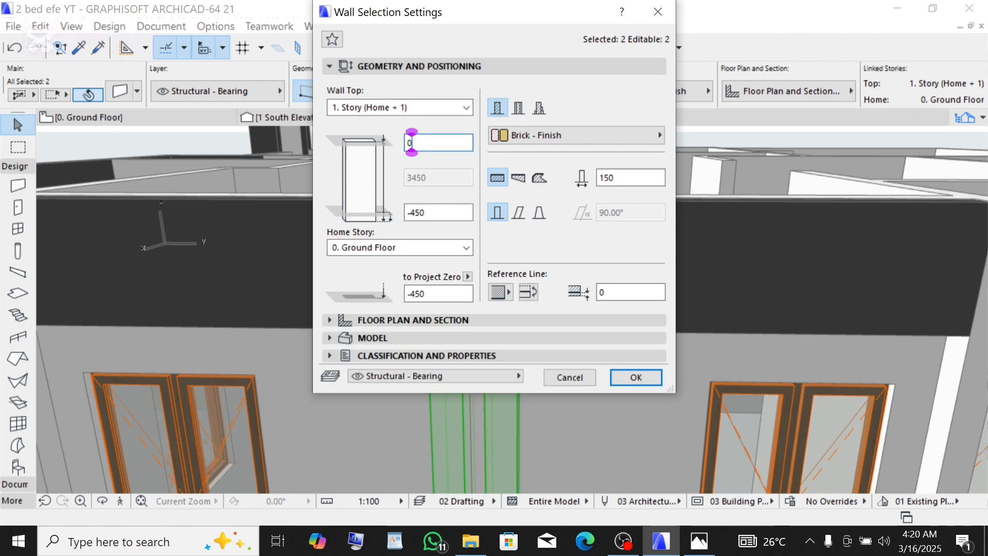
type("-300")
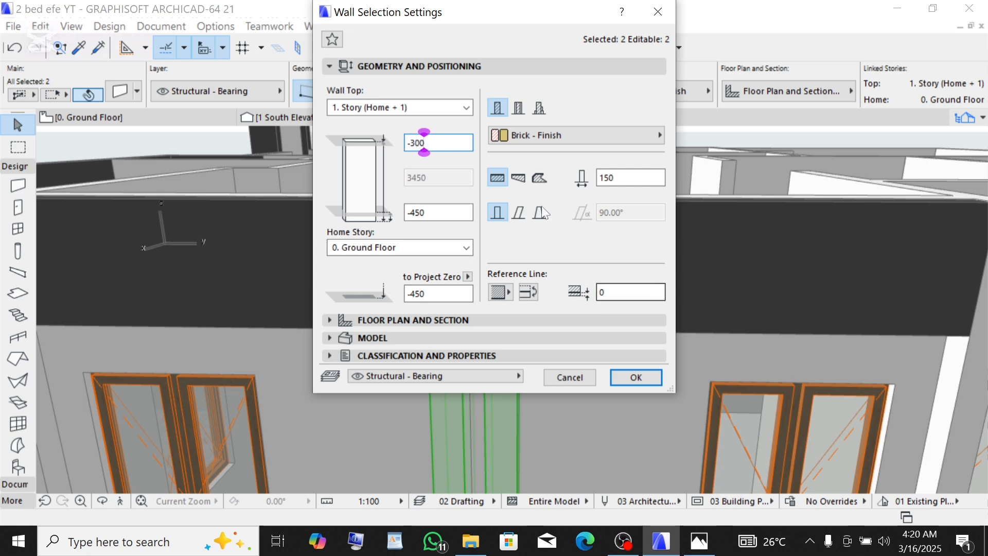
left_click(636, 377)
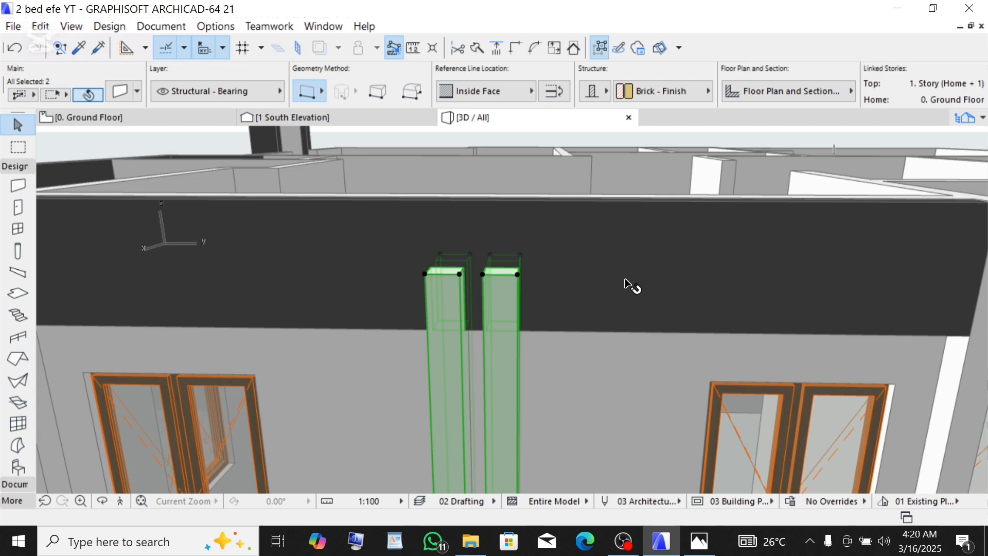
Step: Deselect the two piers and inspect them and the rest of the house's east side in 3D
scroll(628, 282, "down", 10)
scroll(649, 255, "up", 10)
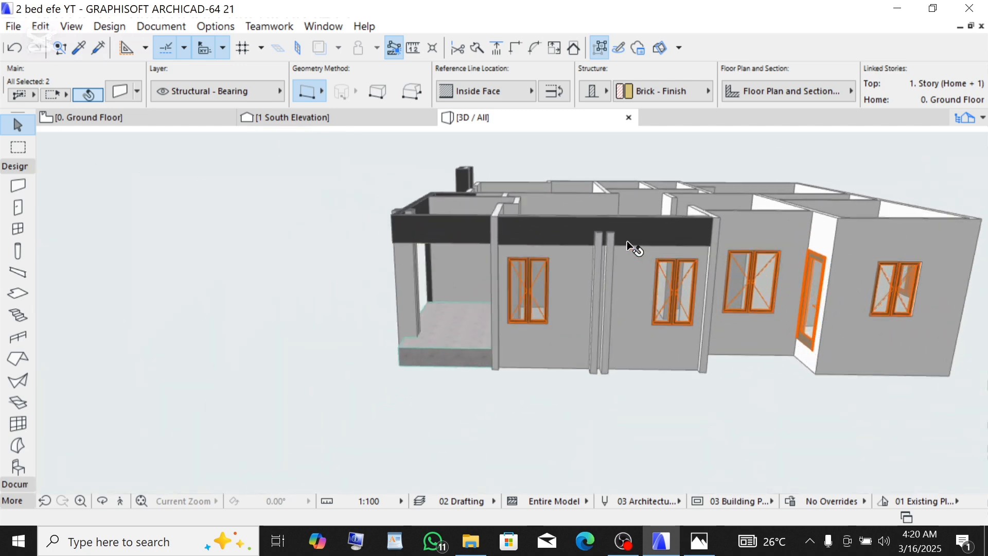
scroll(205, 194, "down", 5)
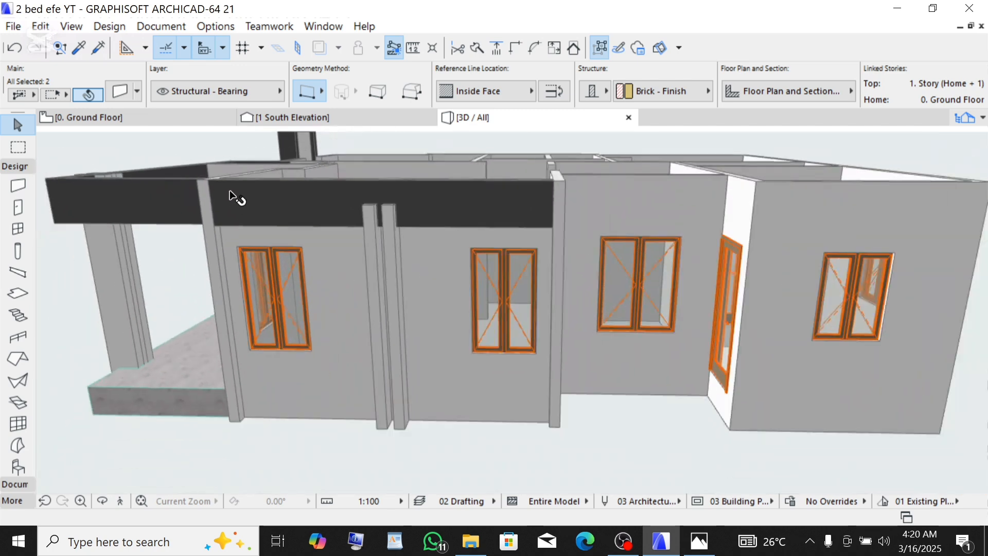
scroll(412, 389, "up", 6)
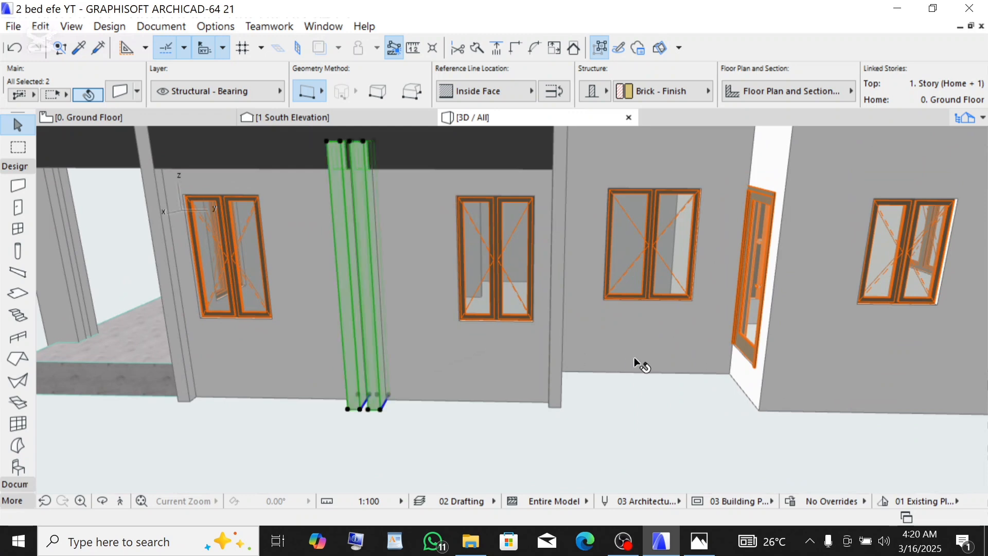
left_click(540, 453)
scroll(663, 378, "down", 5)
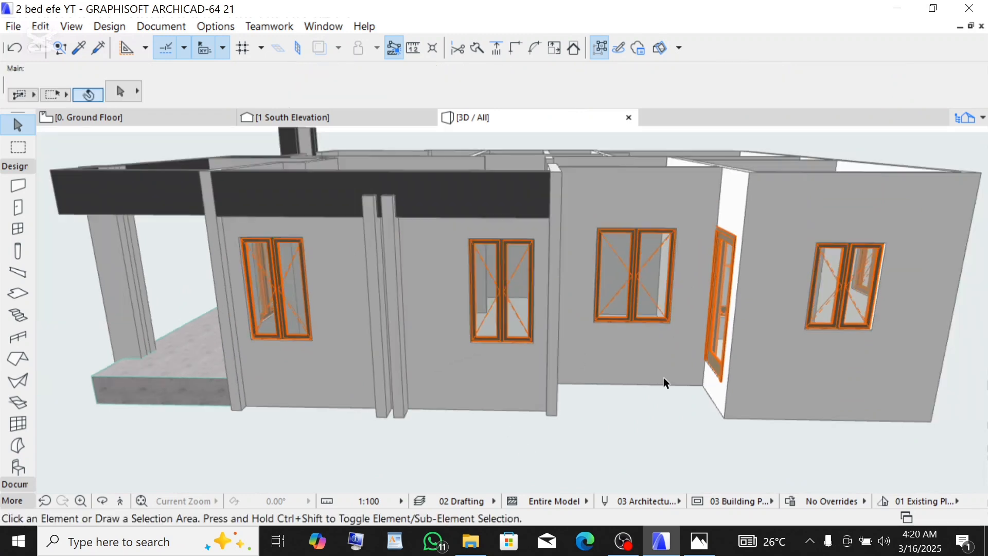
scroll(650, 249, "up", 2)
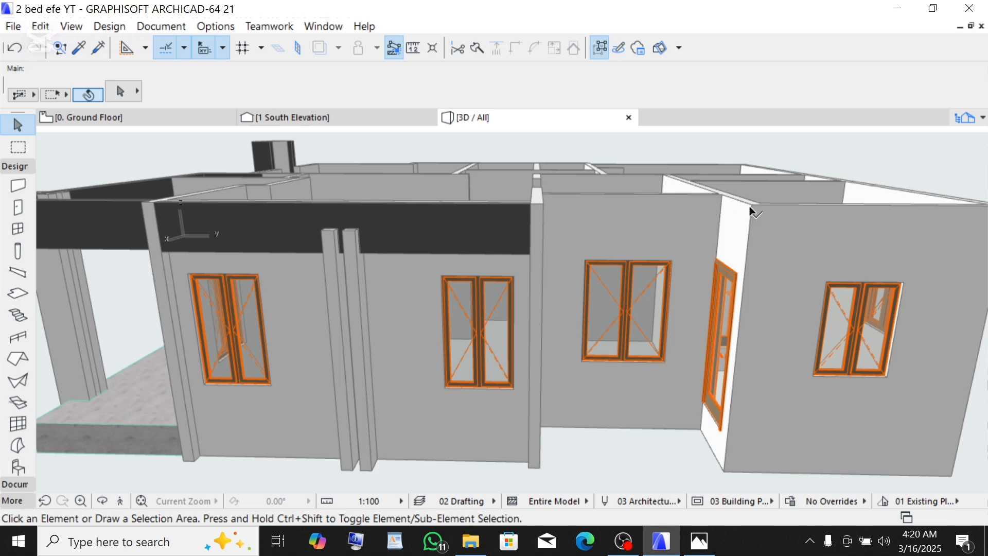
scroll(591, 411, "down", 1)
scroll(592, 432, "up", 3)
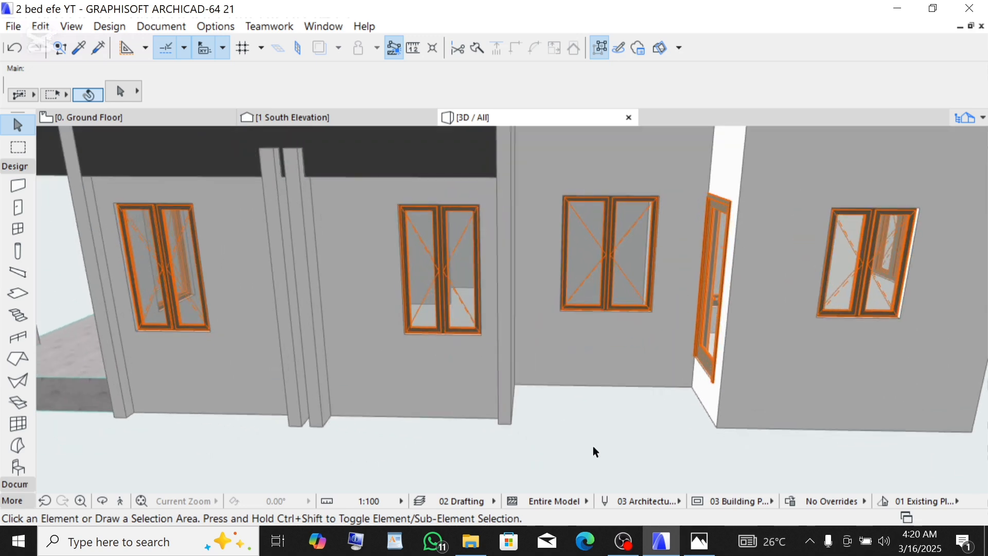
Step: Draw a rectangular slab over the side terrace beside the dining room on the ground floor plan, using the front terrace slab's settings
left_click(85, 117)
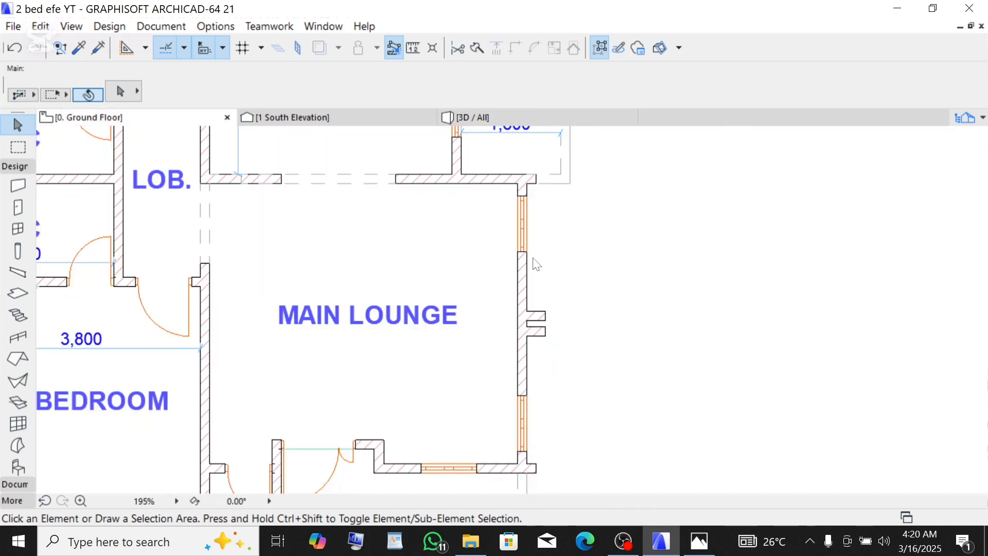
scroll(554, 273, "down", 3)
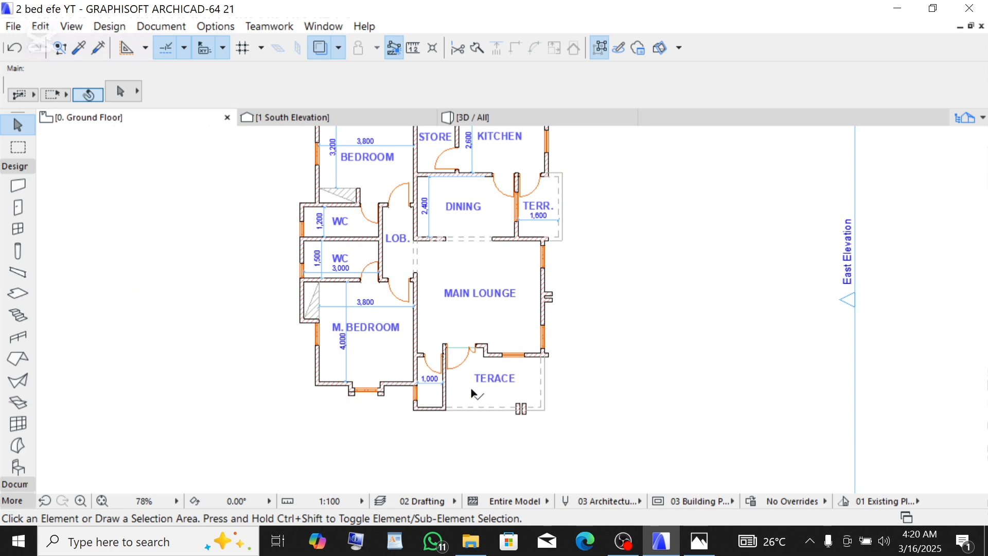
scroll(486, 410, "up", 2)
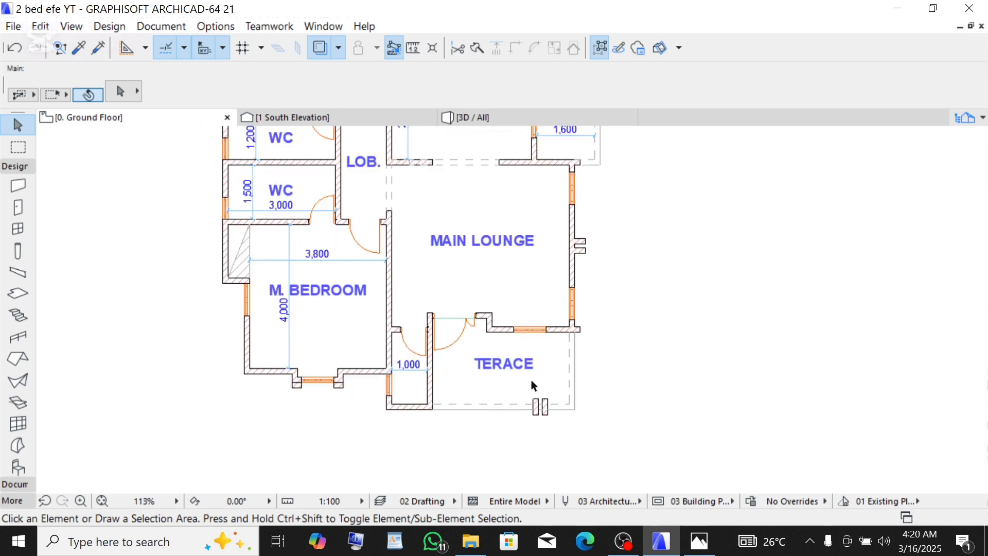
key("alt")
left_click(558, 375, "alt")
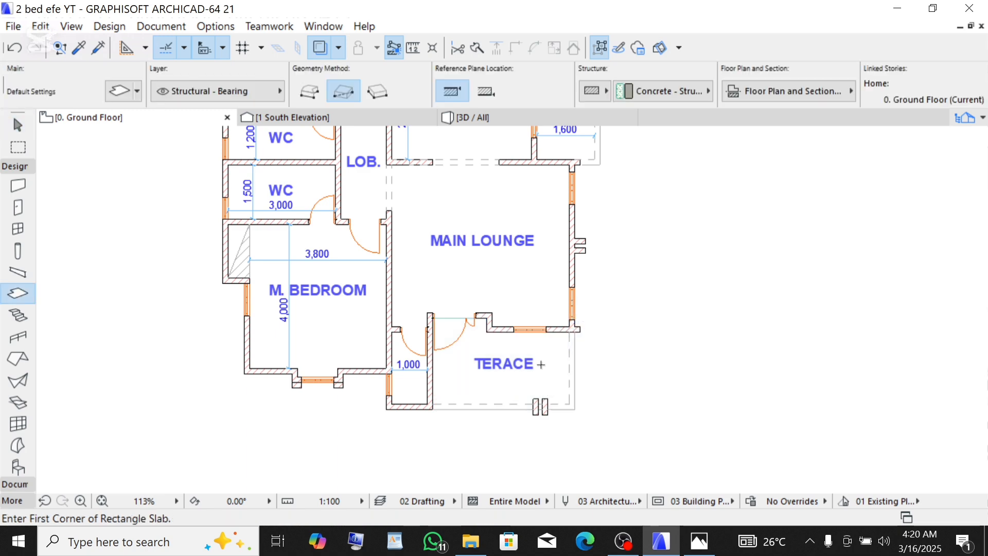
scroll(583, 252, "down", 4)
scroll(595, 227, "up", 8)
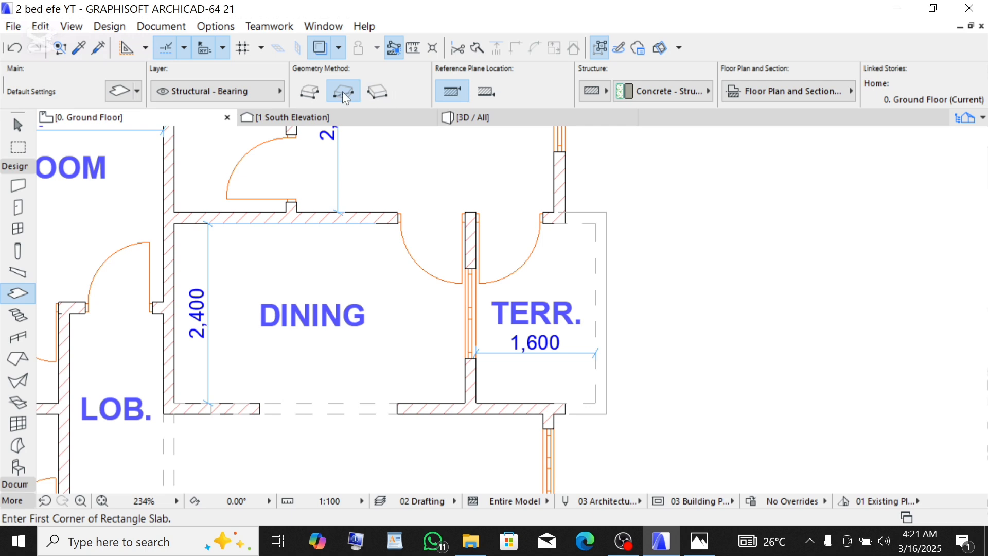
left_click(606, 211)
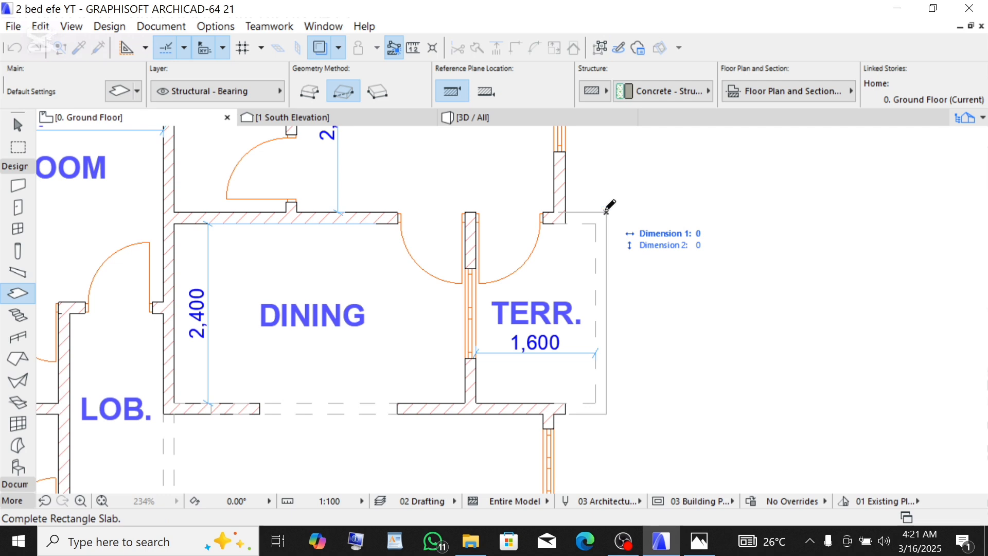
left_click(474, 413)
Step: Inspect the side terrace slab against the surrounding east walls in 3D
key("F3")
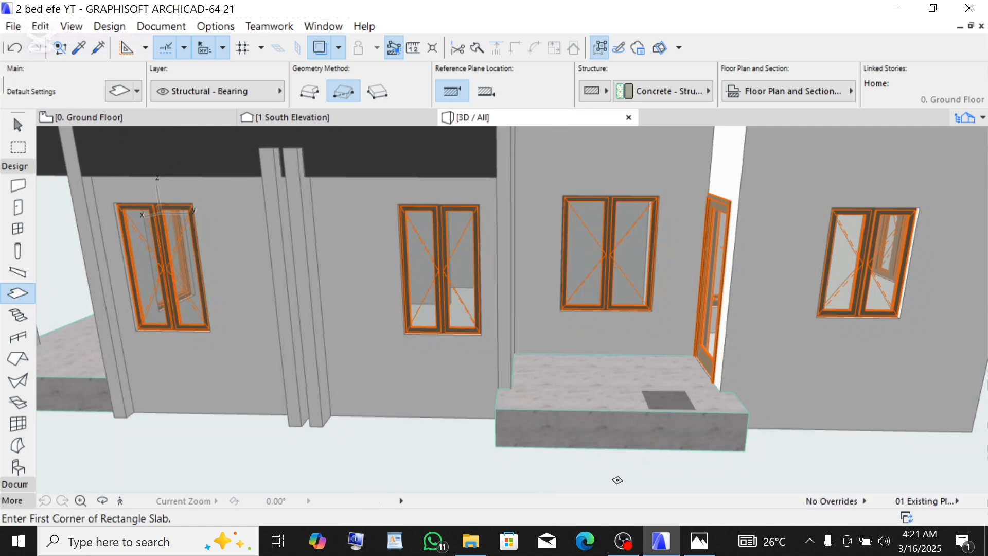
middle_click_drag(617, 481, 508, 381, "shift")
scroll(508, 381, "down", 8)
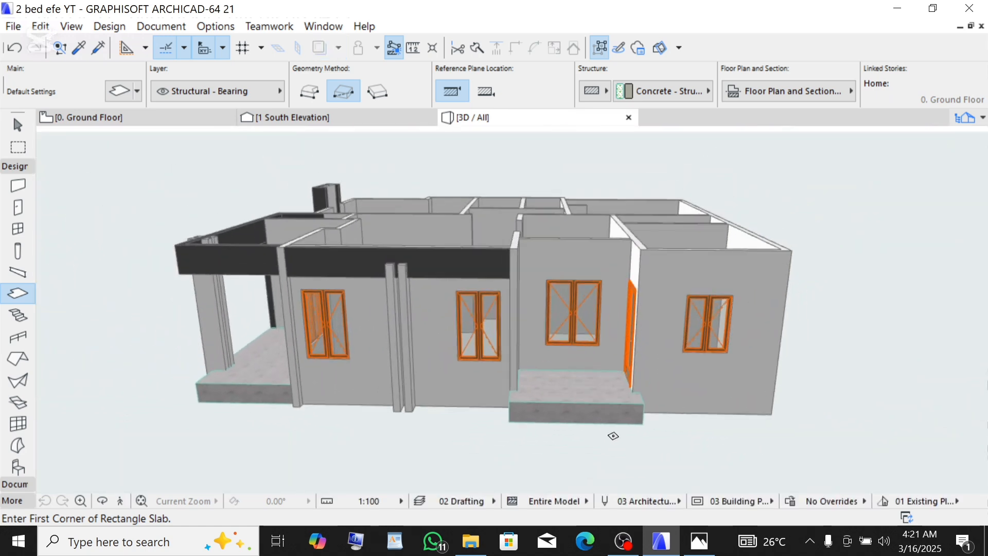
scroll(575, 397, "up", 4)
scroll(575, 397, "up", 2)
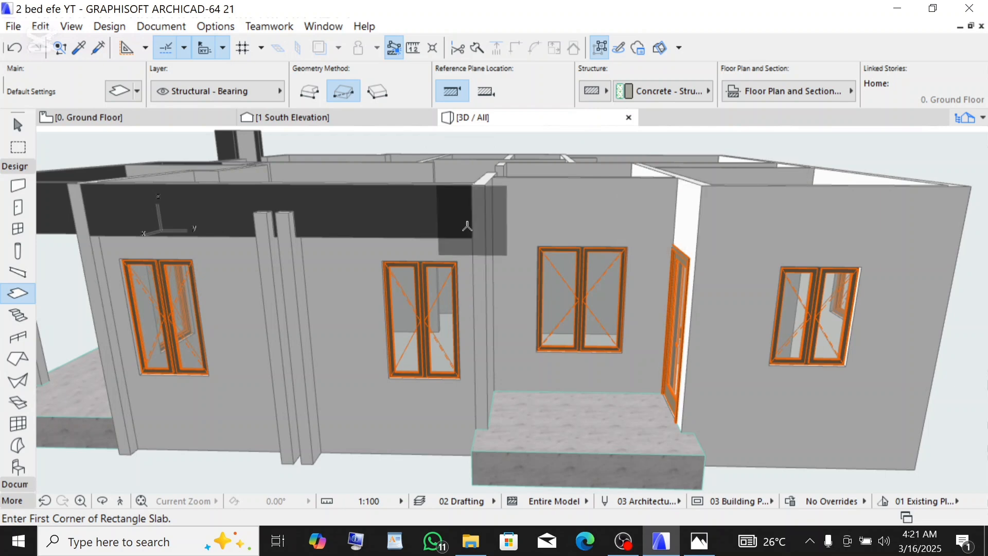
scroll(455, 216, "up", 1)
Step: Pick up the kitchen east wall's settings on the ground floor plan and set the default wall's base offset to 2400 and top offset to 600
left_click(122, 121)
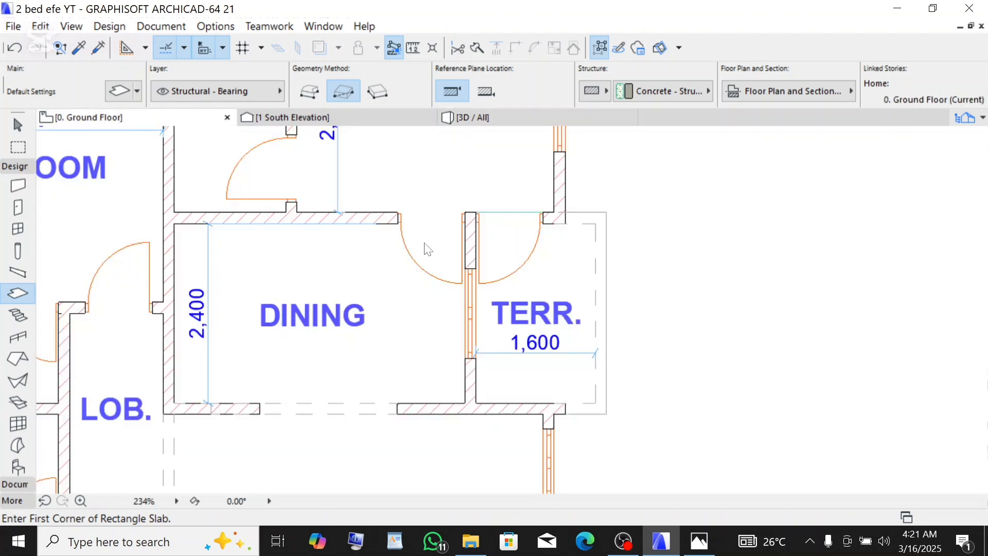
scroll(461, 302, "down", 3)
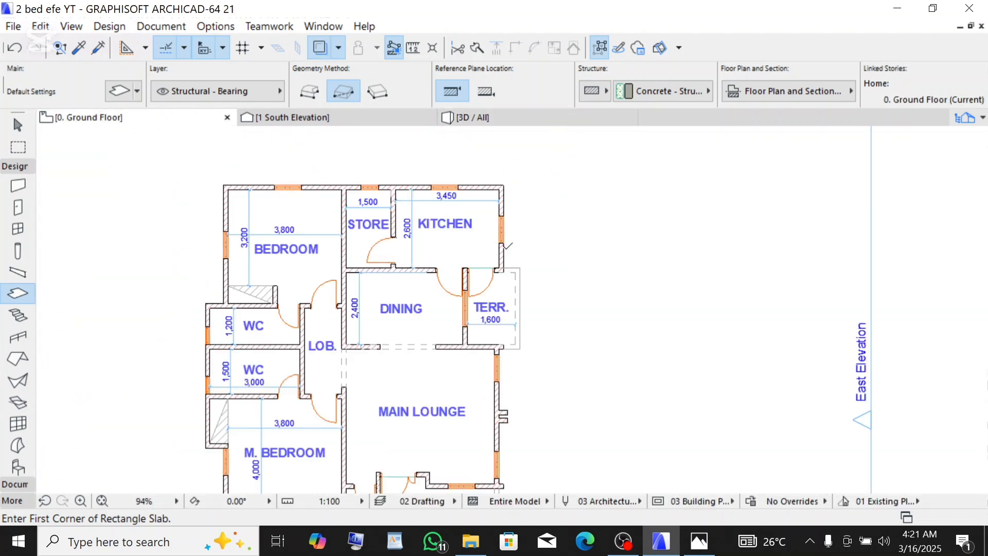
scroll(499, 247, "up", 7)
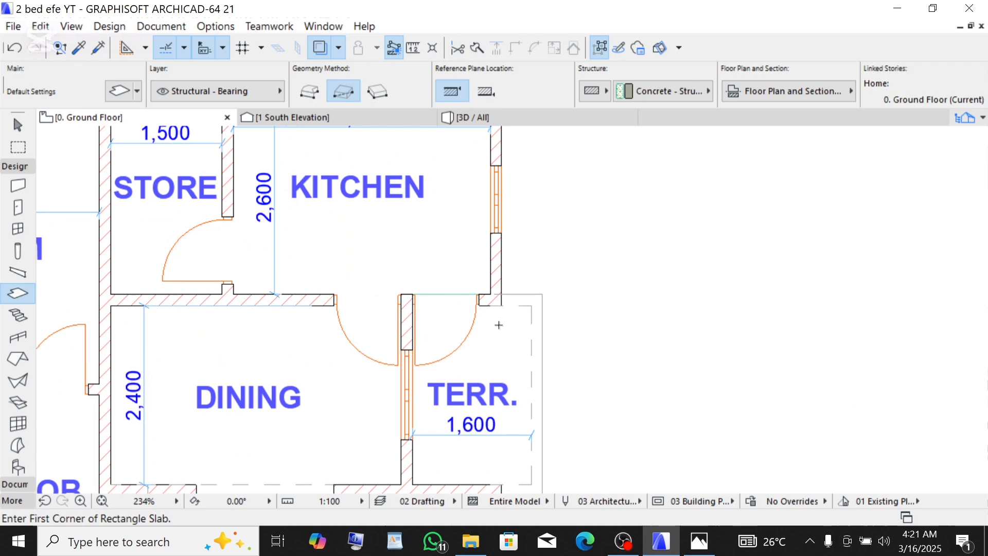
key("alt")
left_click(502, 258, "alt")
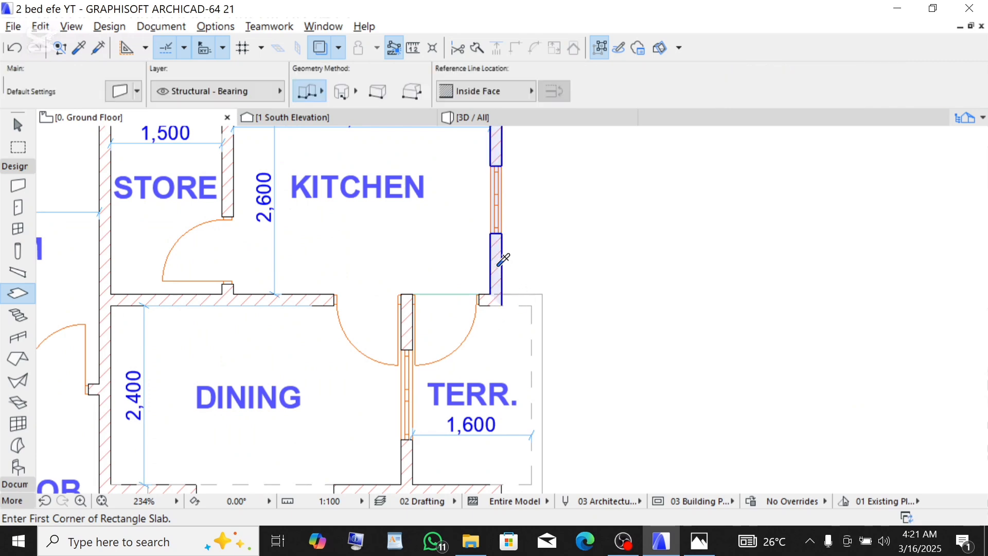
scroll(502, 258, "down", 5)
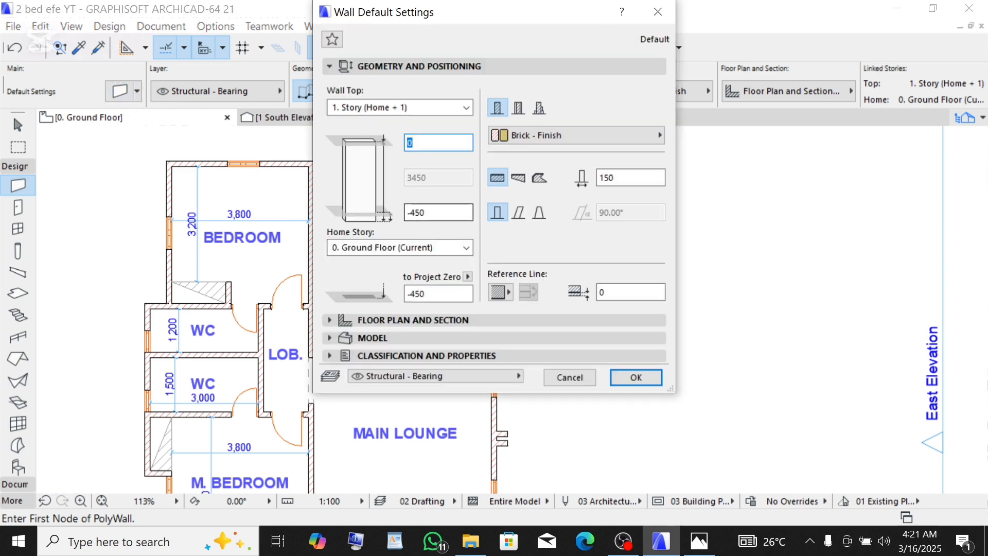
key("Tab")
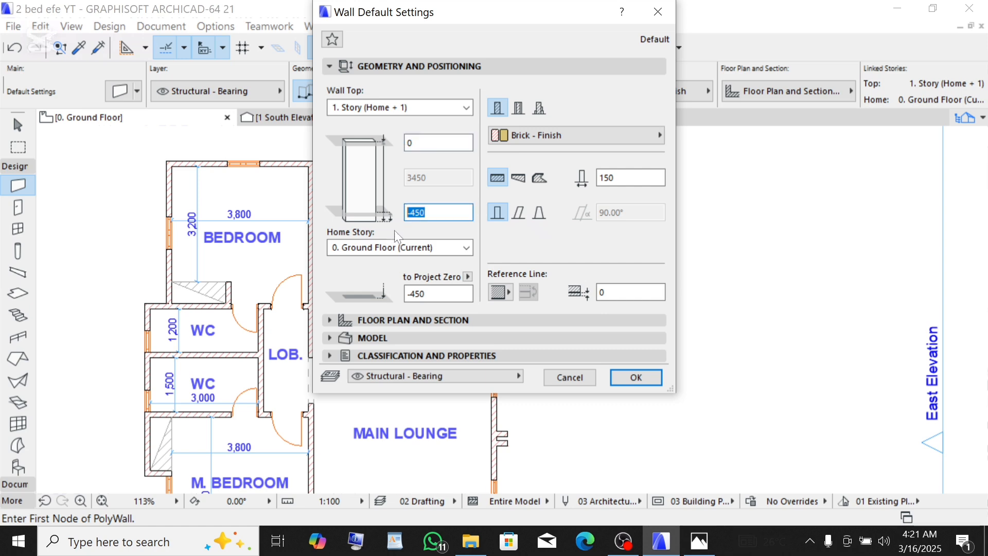
type("2400")
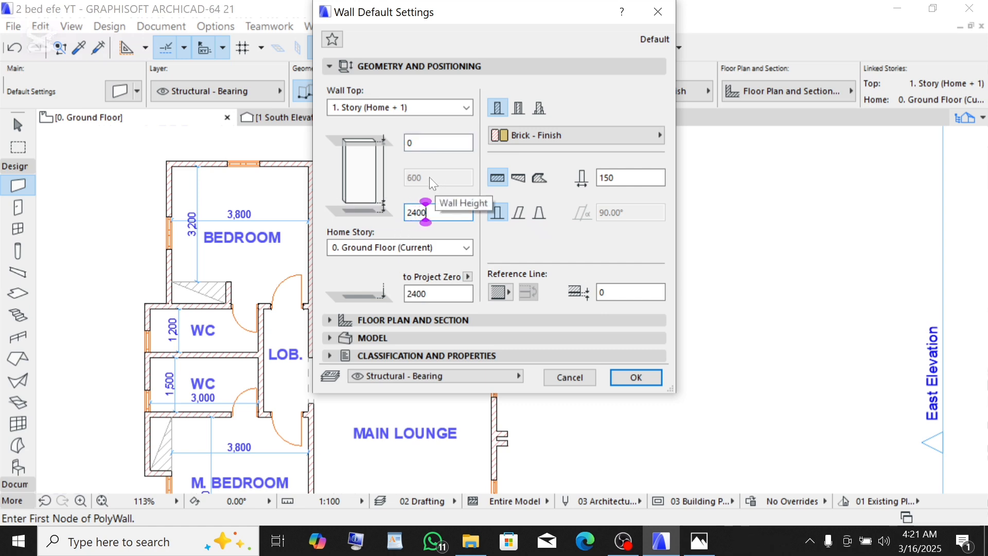
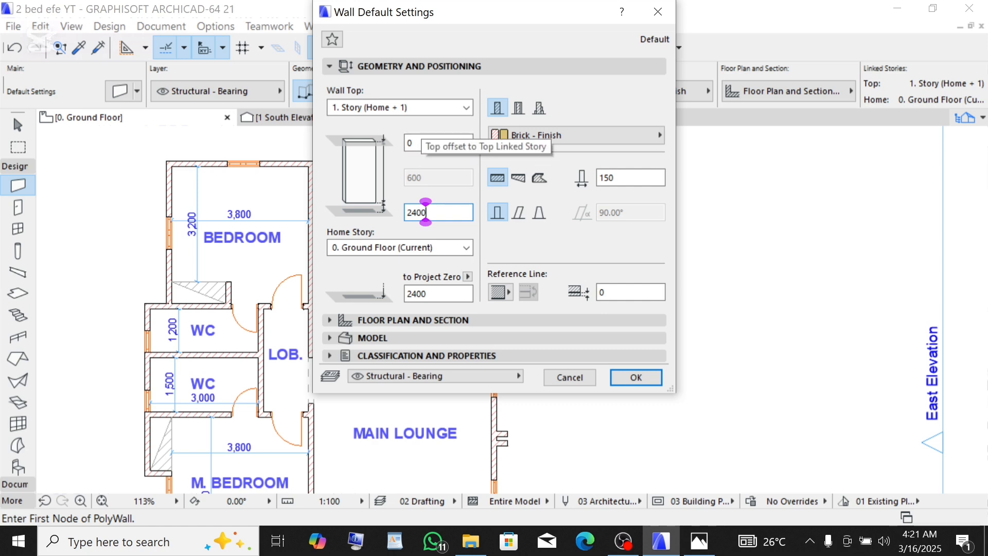
left_click(419, 143)
type("600")
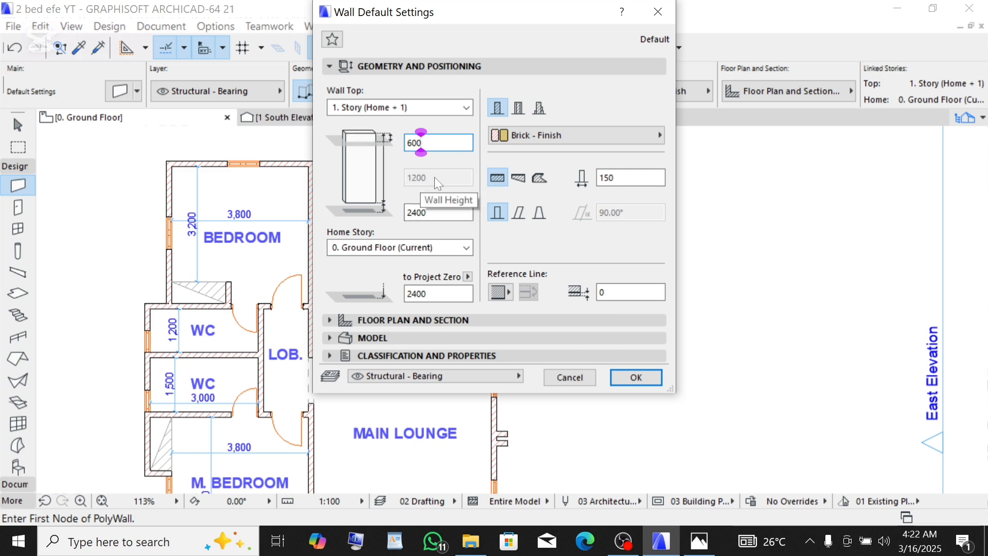
Step: Override all surfaces of the default wall with Paint - Dark Gray and apply the settings for the side terrace walls
left_click(387, 340)
left_click(373, 102)
left_click(416, 144)
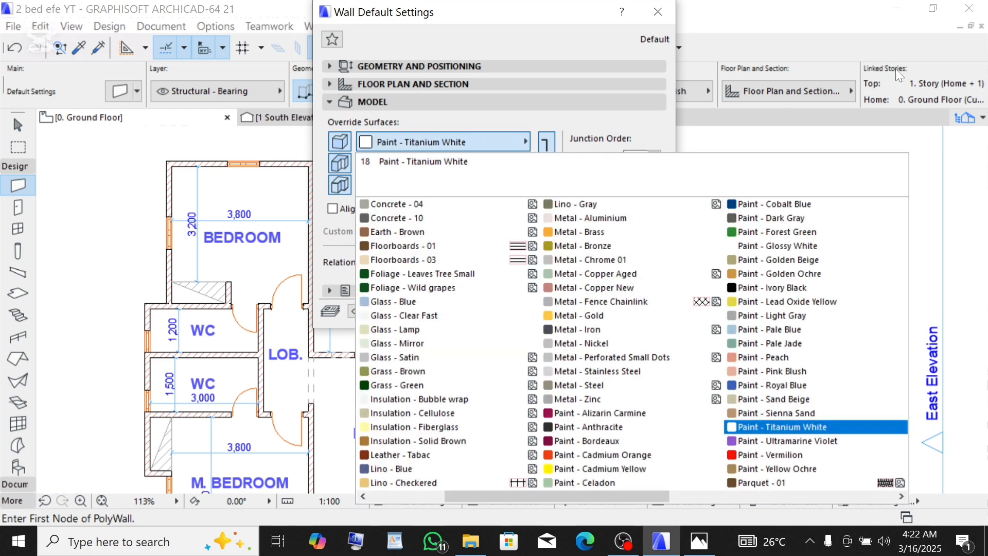
left_click(770, 222)
left_click(546, 163)
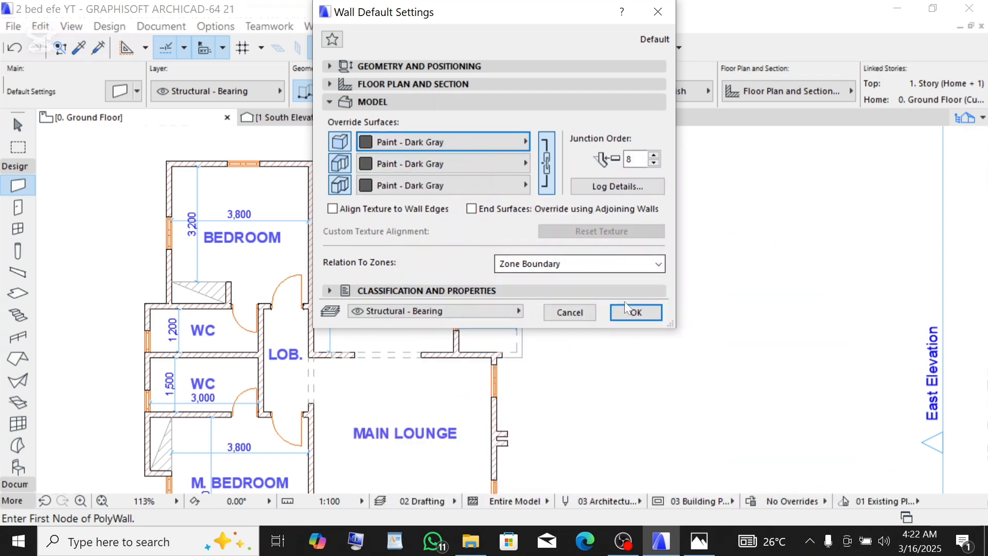
left_click(647, 315)
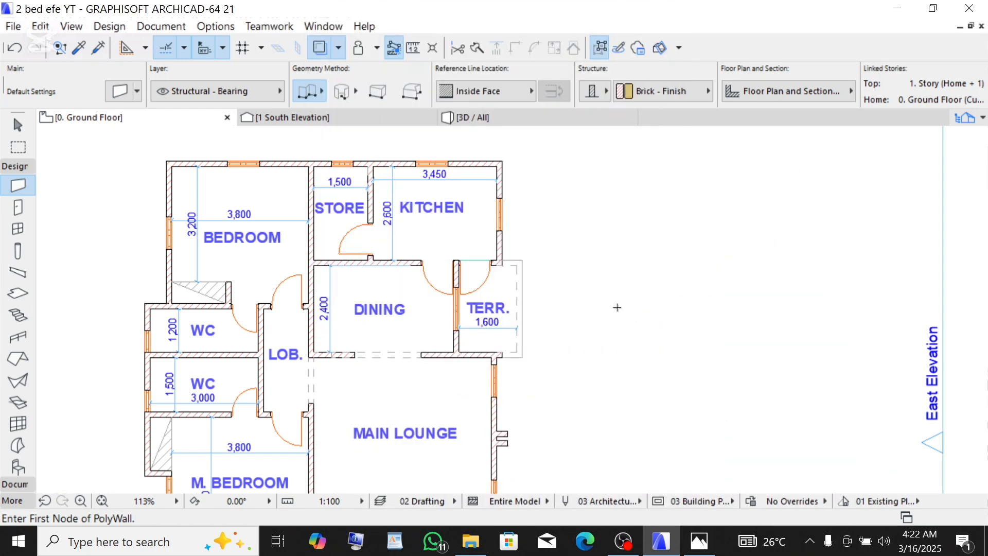
scroll(507, 349, "up", 5)
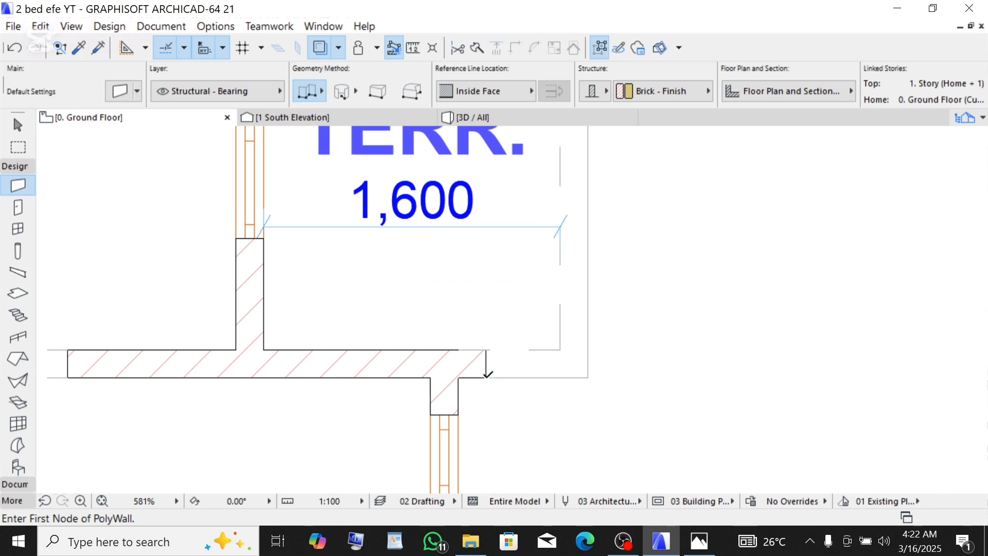
Step: Draw connected upper walls around the side terrace's open edges with an Outside Face reference line, running 2700 along the east side
left_click(486, 378)
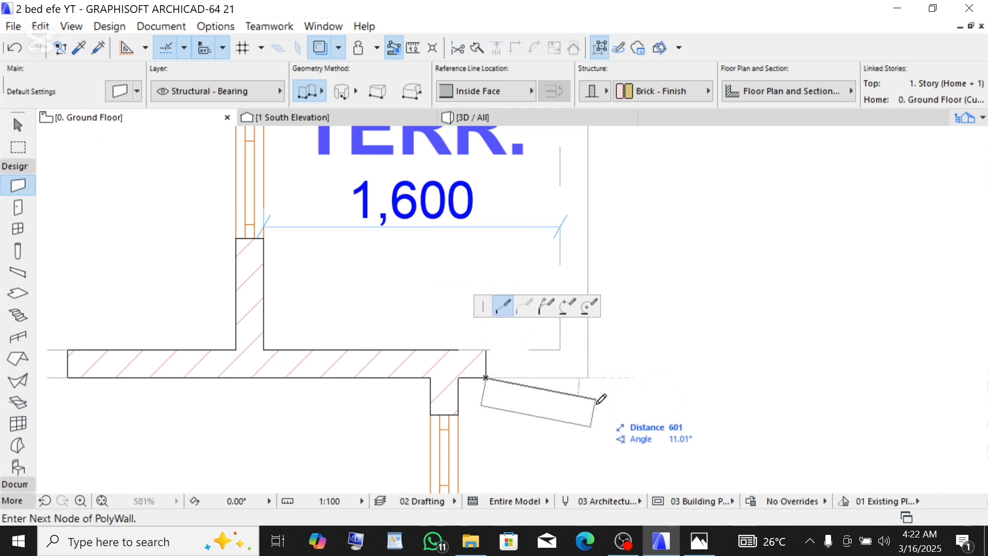
left_click(480, 95)
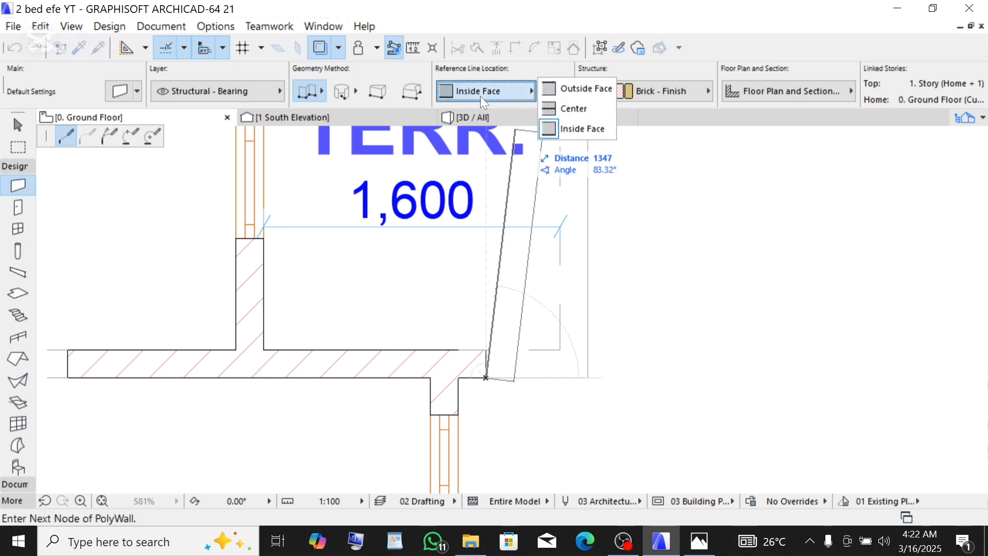
left_click(578, 90)
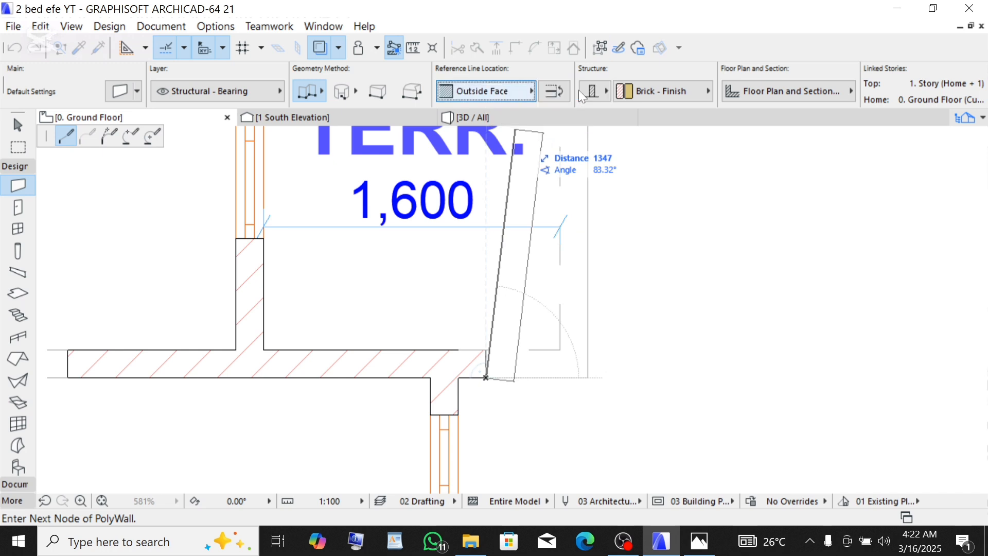
double_click(590, 376)
left_click(591, 377)
scroll(594, 406, "down", 4)
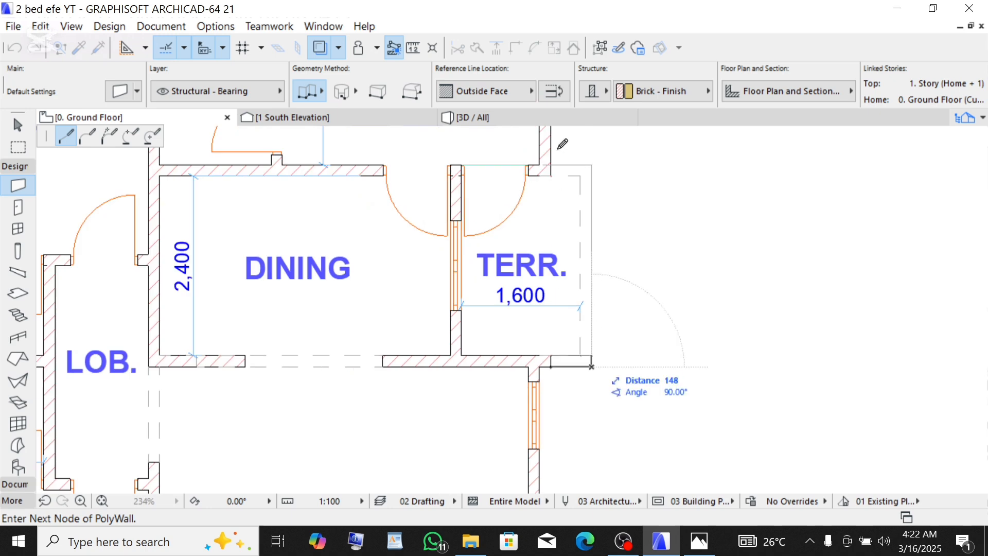
scroll(591, 155, "up", 3)
scroll(591, 155, "up", 4)
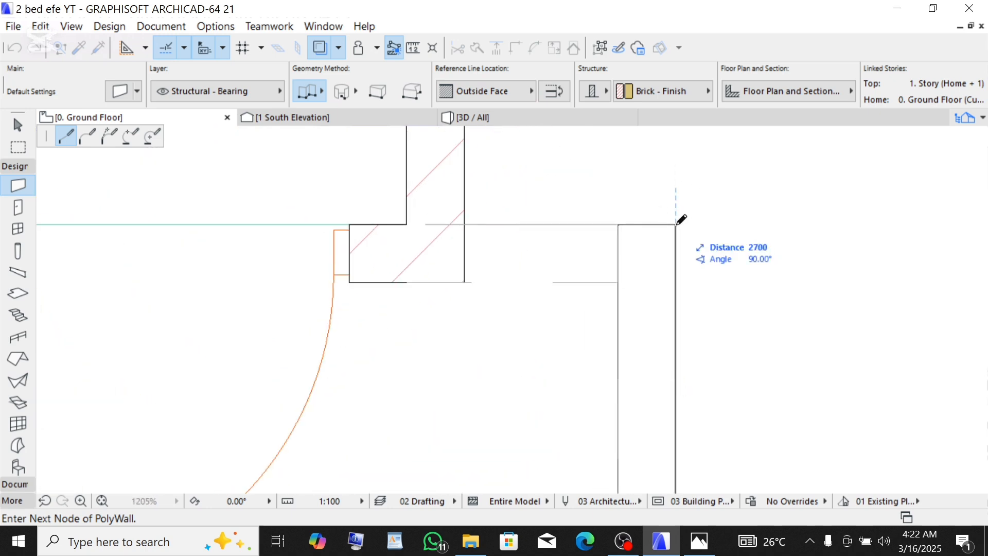
double_click(465, 224)
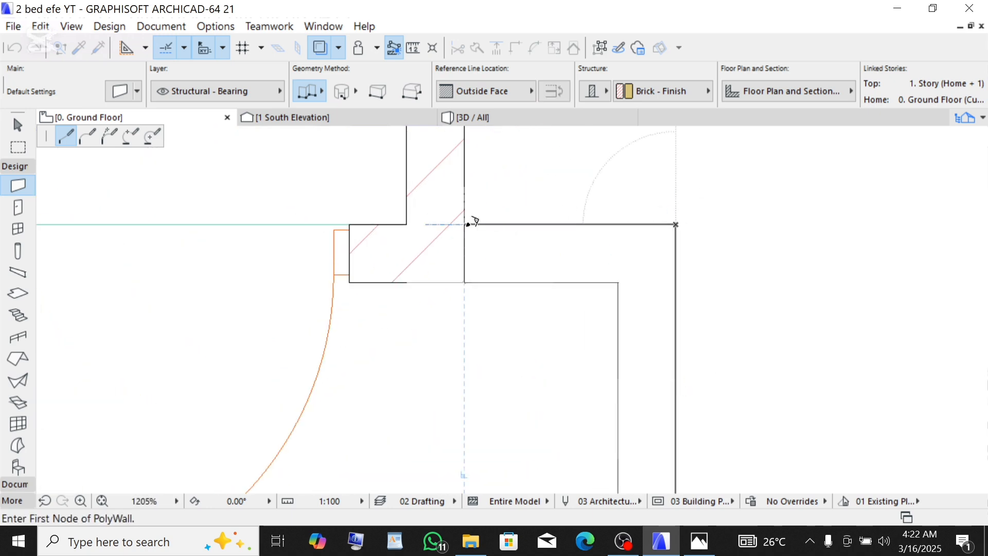
Step: Inspect the new upper walls over the side terrace against the adjoining dark gray band and house walls in 3D
left_click(503, 117)
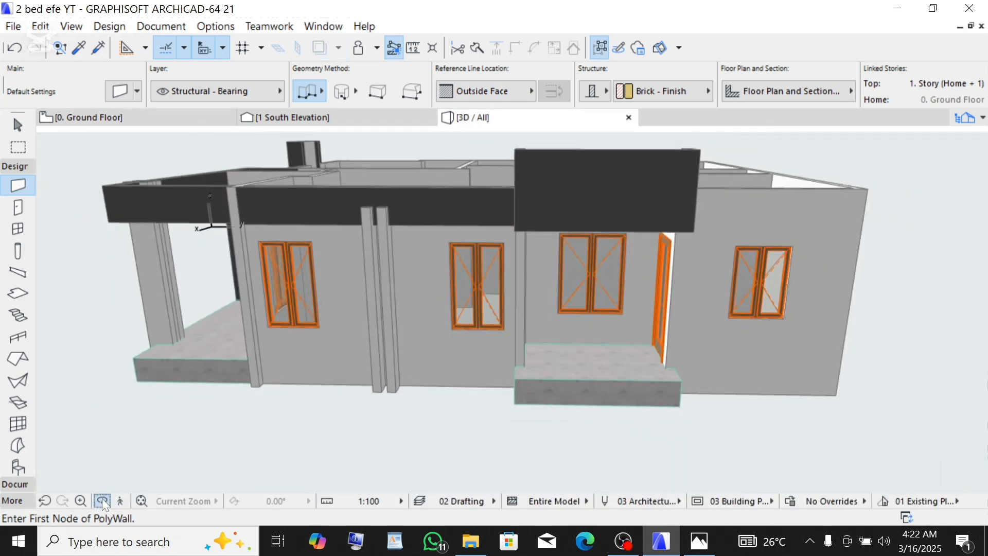
left_click(102, 499)
scroll(433, 190, "up", 1)
left_click_drag(455, 207, 281, 257)
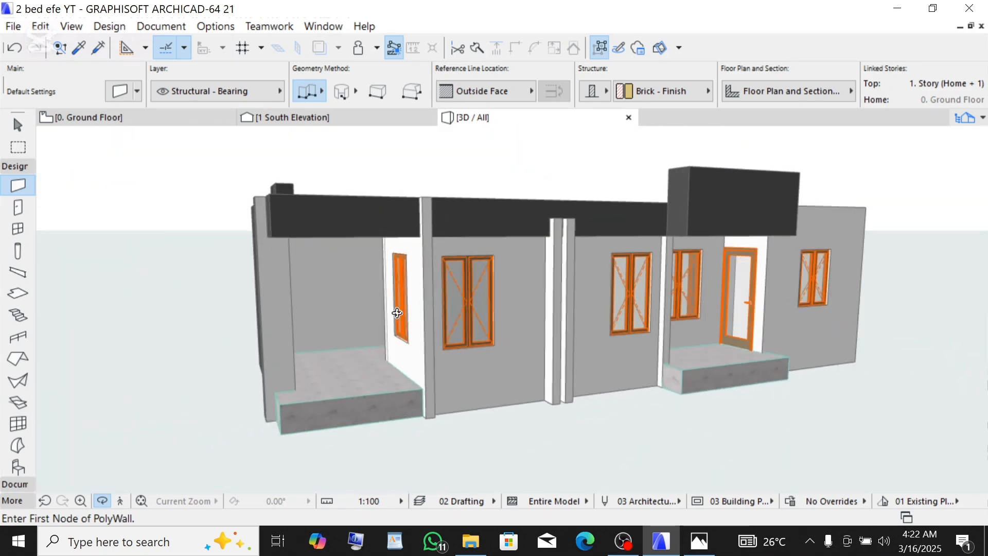
left_click_drag(397, 312, 563, 261)
scroll(646, 191, "up", 2)
left_click_drag(688, 229, 438, 252)
scroll(302, 220, "down", 3)
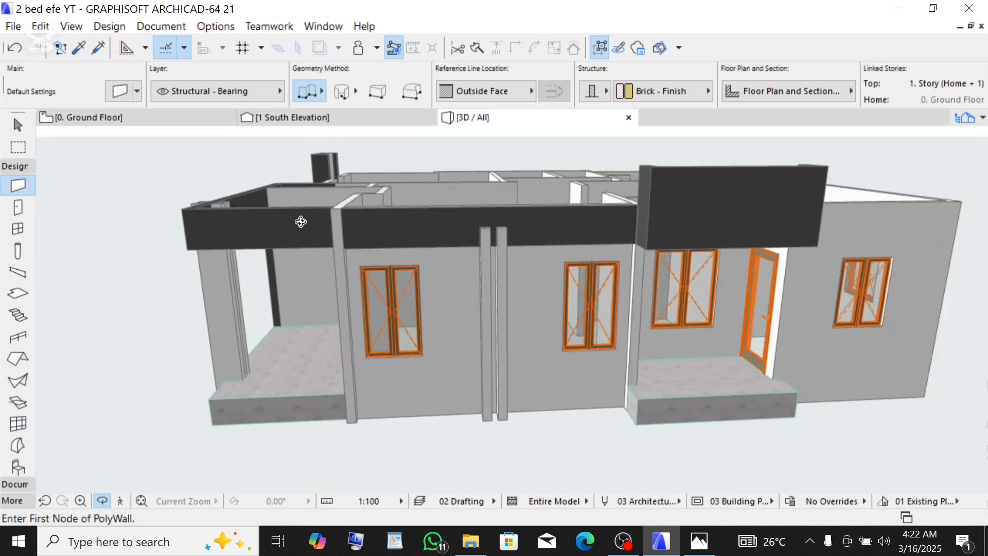
scroll(689, 221, "up", 3)
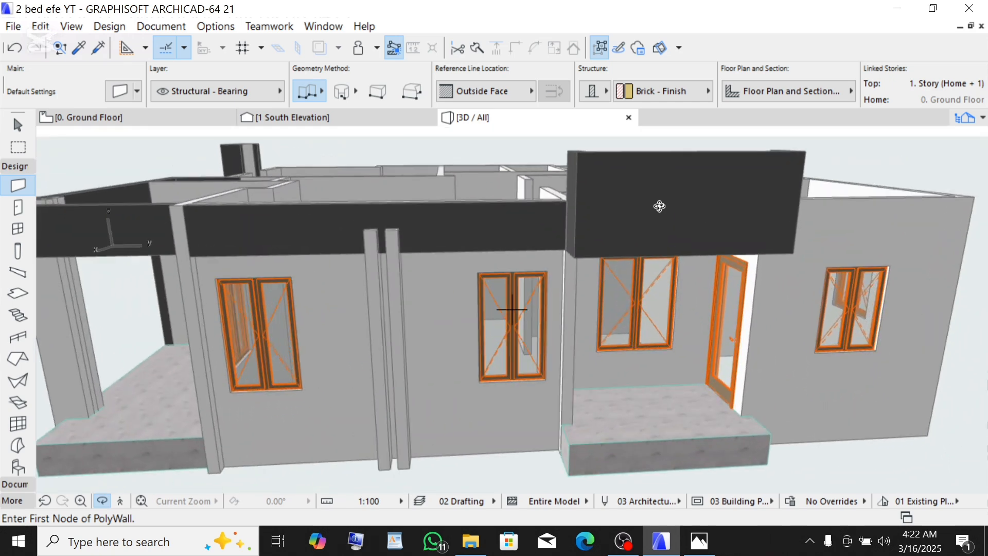
left_click_drag(679, 238, 691, 234)
scroll(691, 234, "down", 1)
scroll(360, 185, "up", 2)
scroll(772, 207, "up", 3)
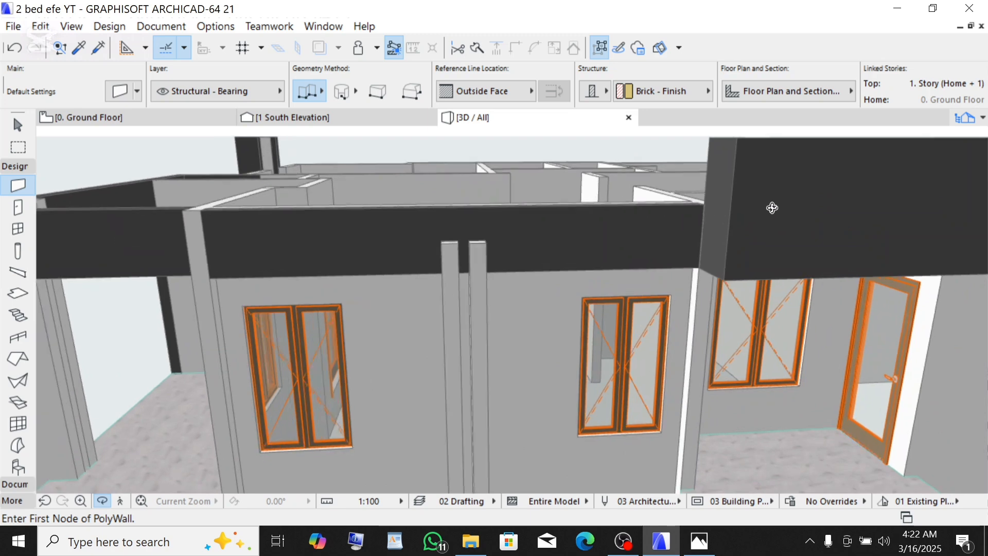
scroll(513, 310, "down", 4)
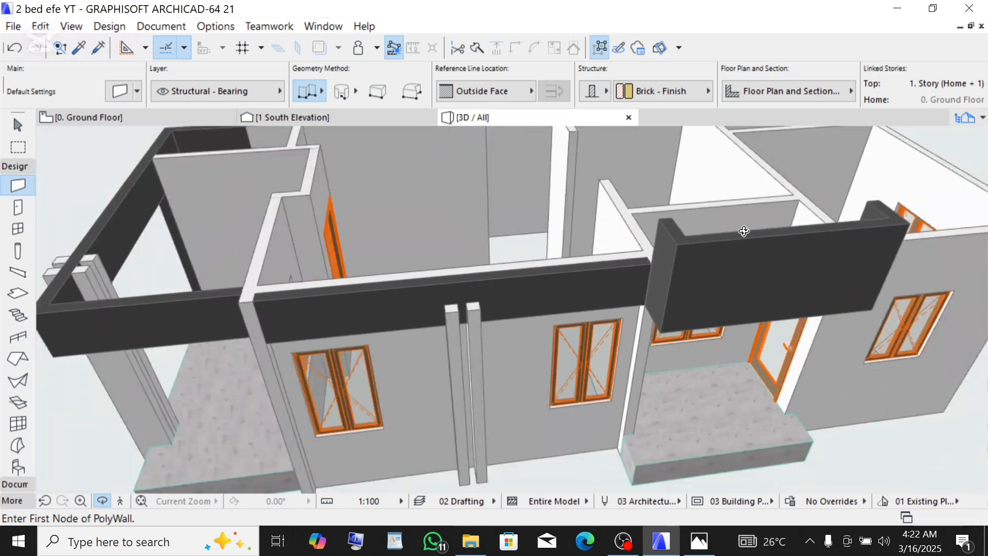
scroll(777, 235, "up", 2)
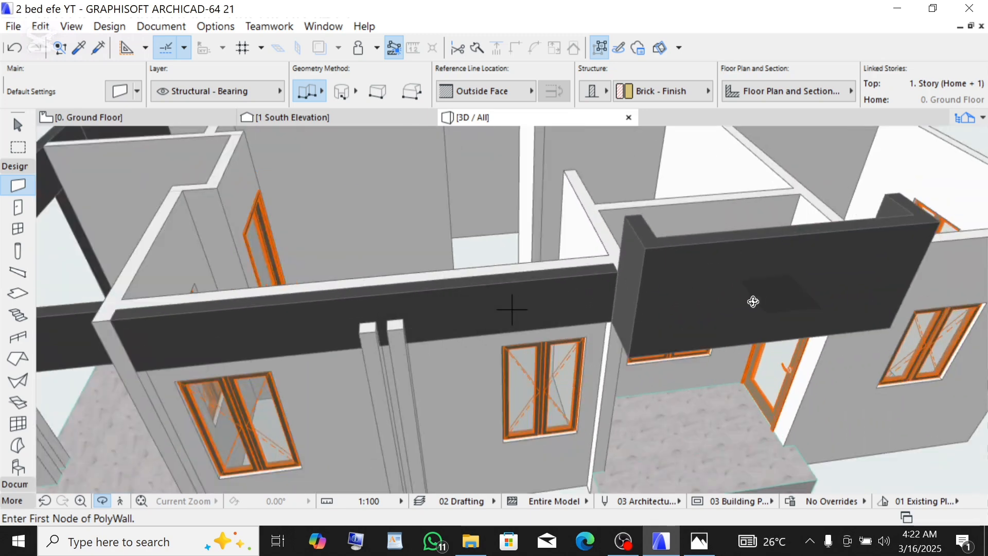
middle_click_drag(752, 298, 820, 207, "shift")
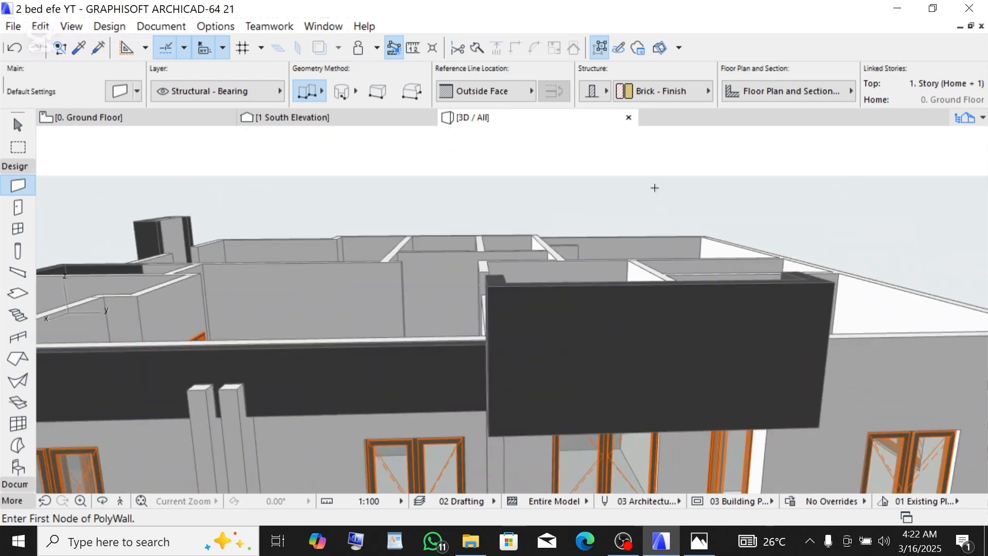
key("Escape")
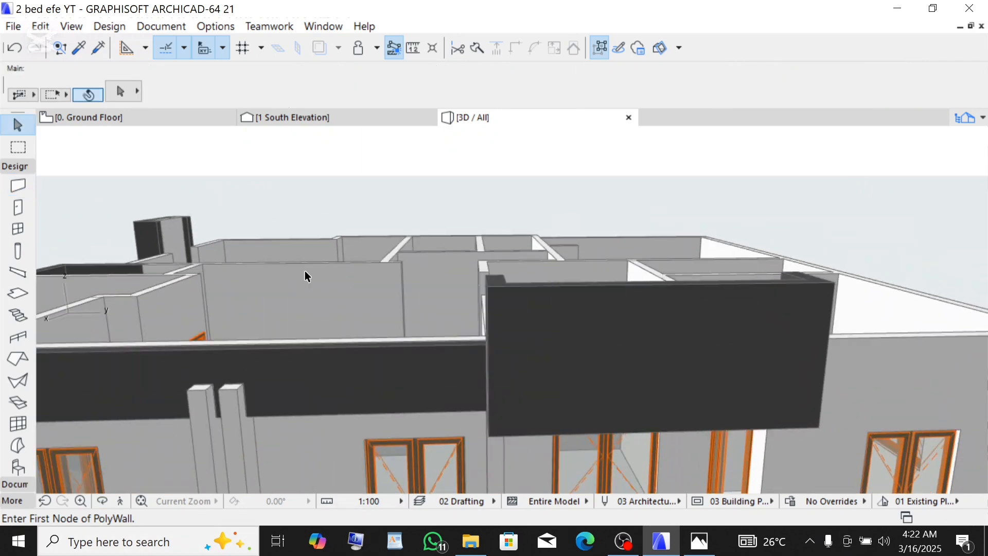
left_click(102, 501)
left_click_drag(187, 314, 294, 328)
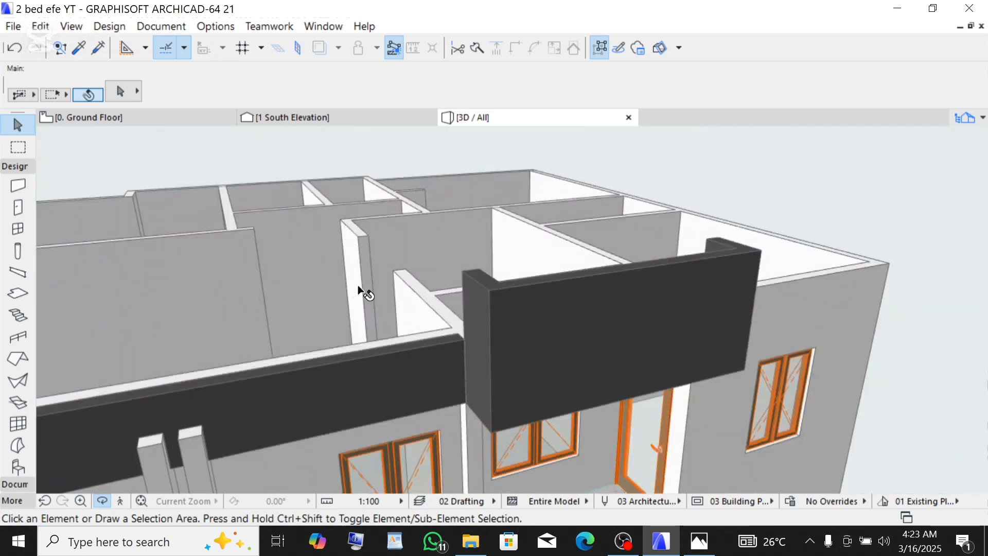
key("Escape")
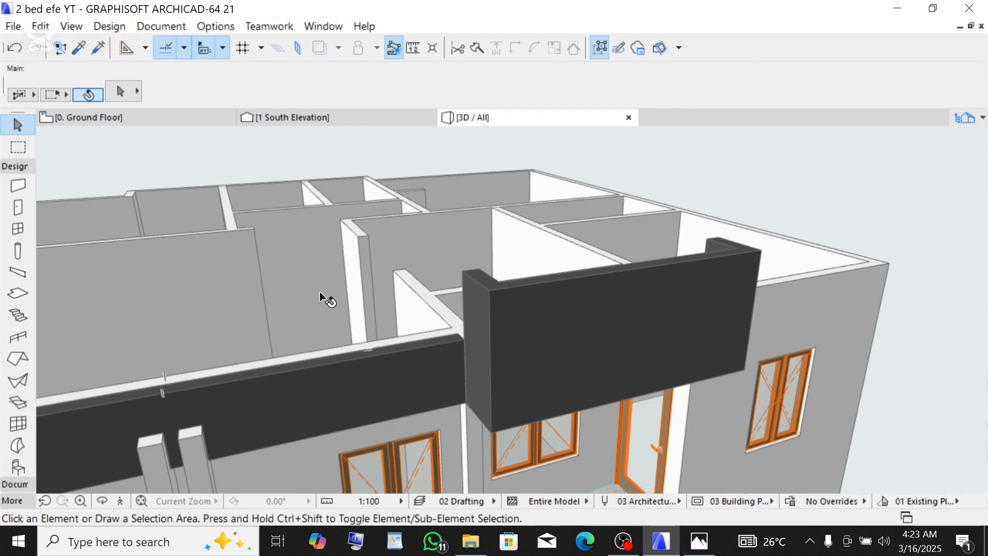
scroll(319, 291, "down", 2)
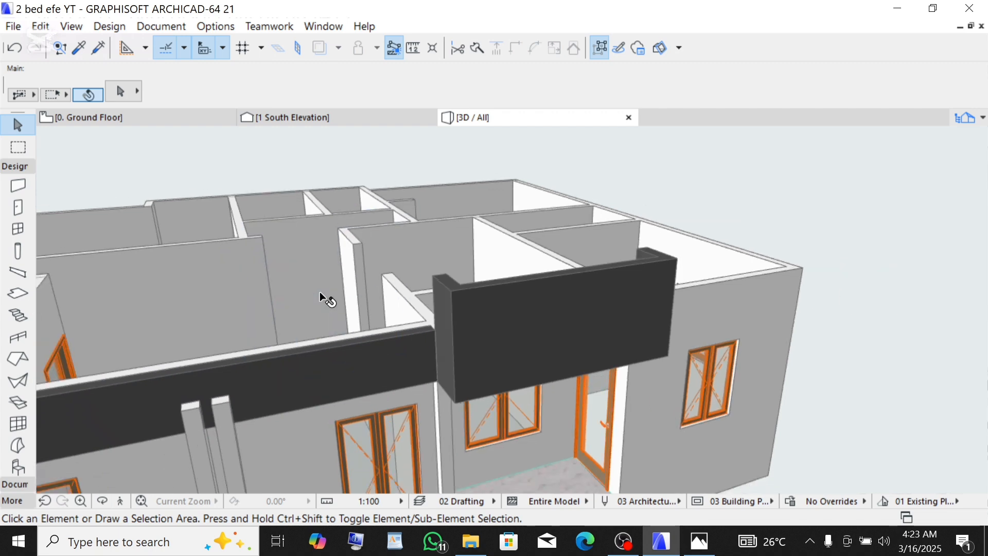
scroll(319, 291, "up", 4)
scroll(320, 291, "down", 2)
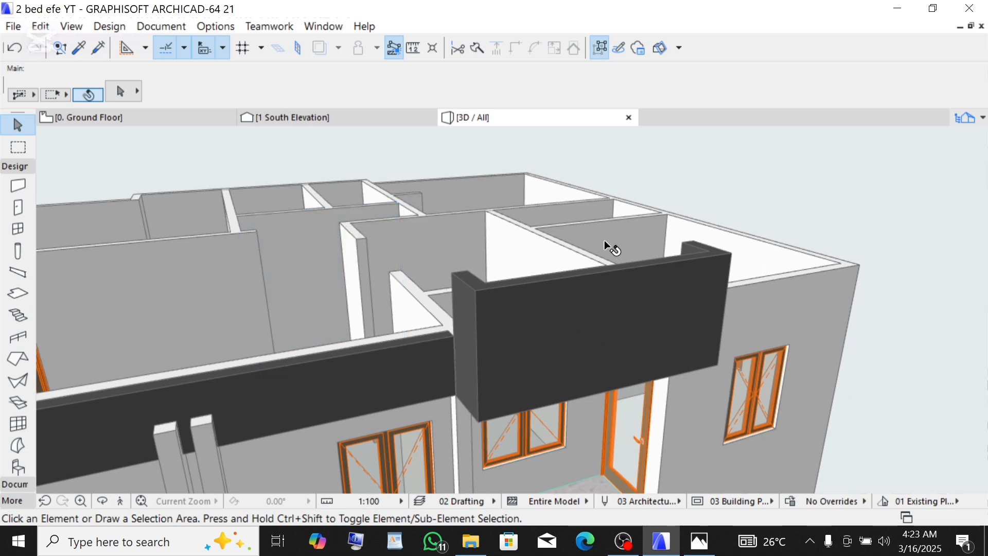
Step: Select the three upper walls over the side terrace and override their surfaces with Paint - Titanium White
left_click_drag(575, 282, 741, 208)
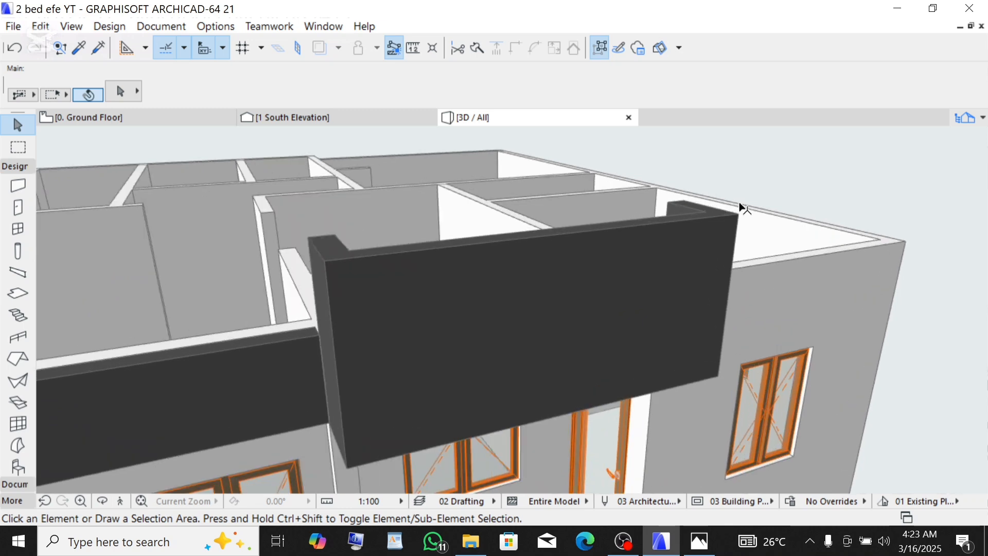
left_click_drag(387, 394, 456, 358)
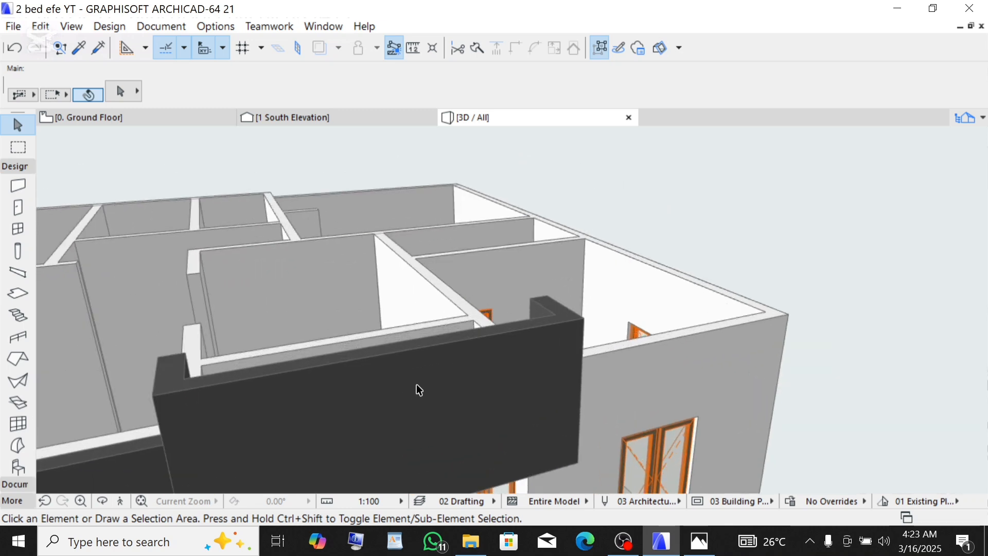
left_click(184, 370)
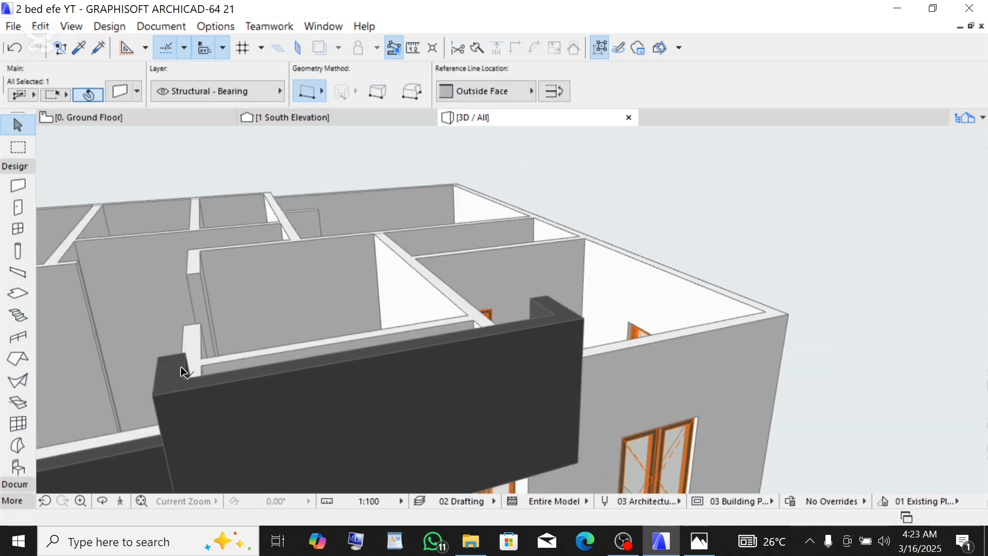
left_click(330, 371, "shift")
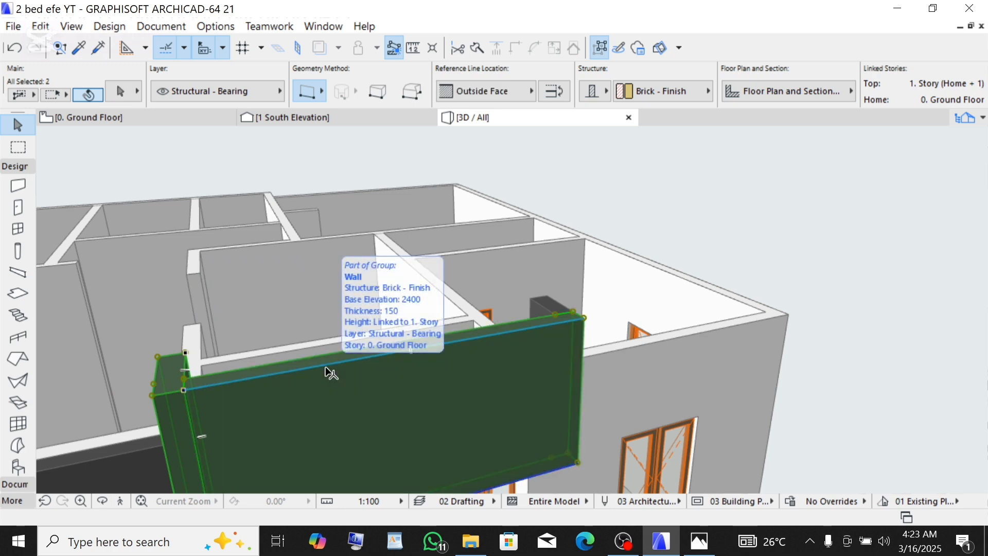
left_click(538, 306, "shift")
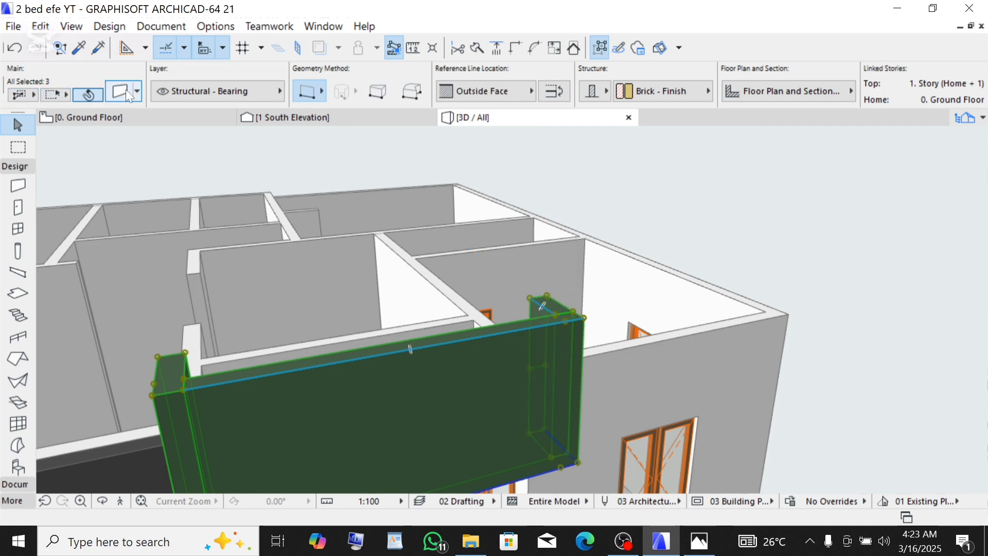
left_click(138, 94)
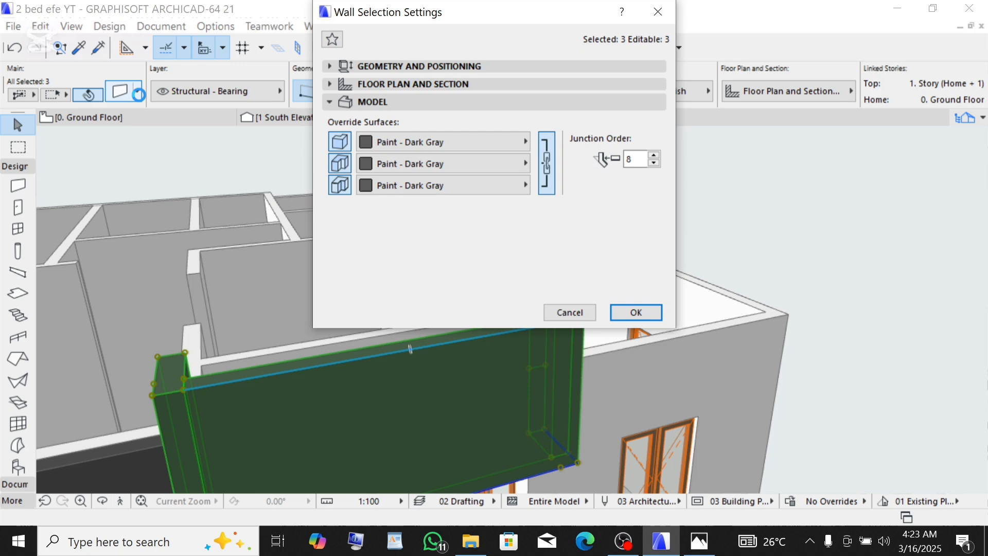
left_click(399, 143)
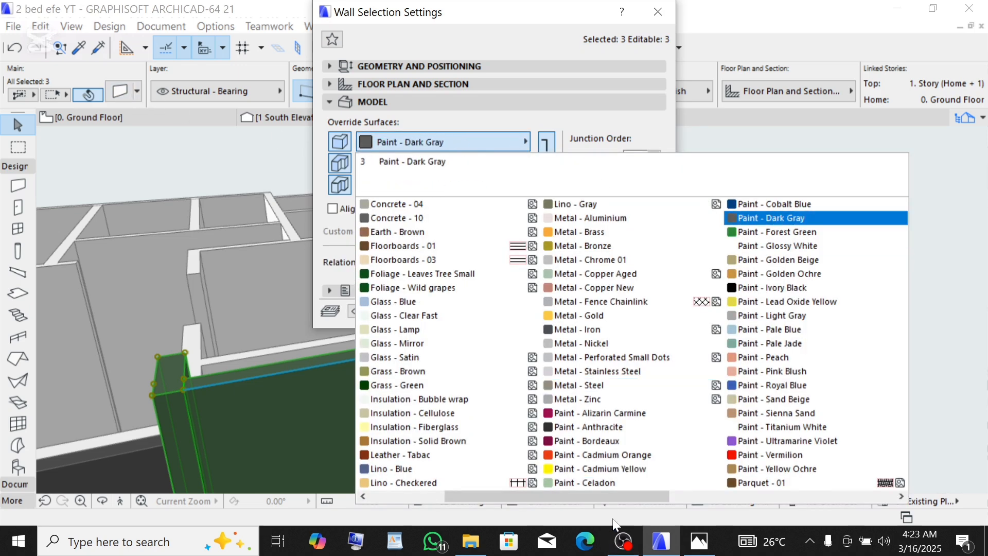
left_click(786, 427)
left_click(626, 309)
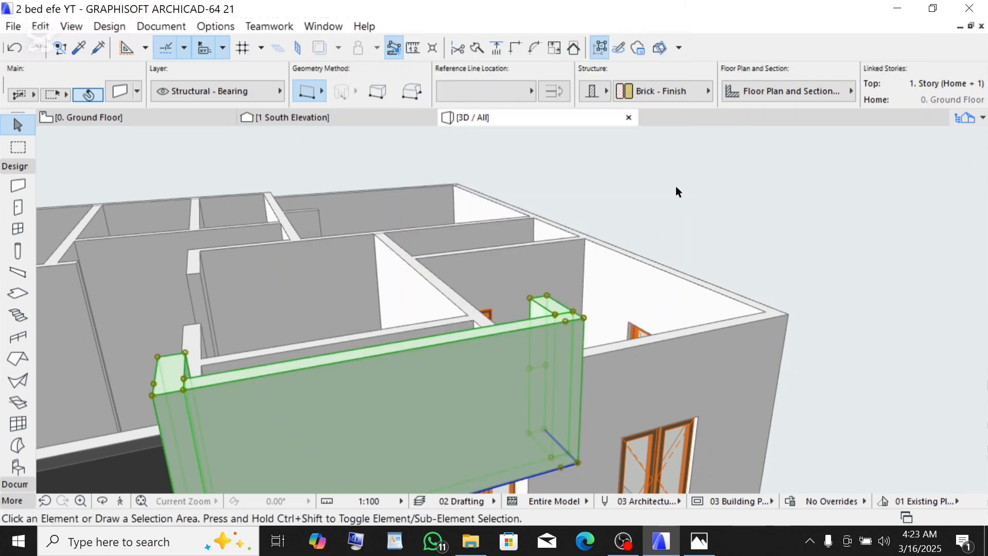
key("Escape")
Step: Examine the recolored side terrace walls together with the dark gray bands, piers and front terrace from several 3D angles
scroll(445, 195, "down", 6)
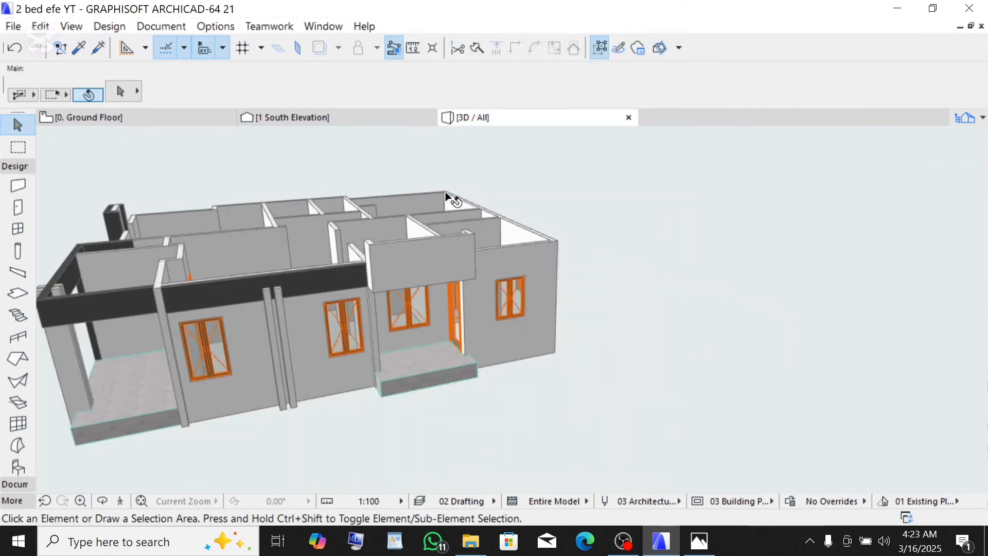
scroll(212, 283, "up", 8)
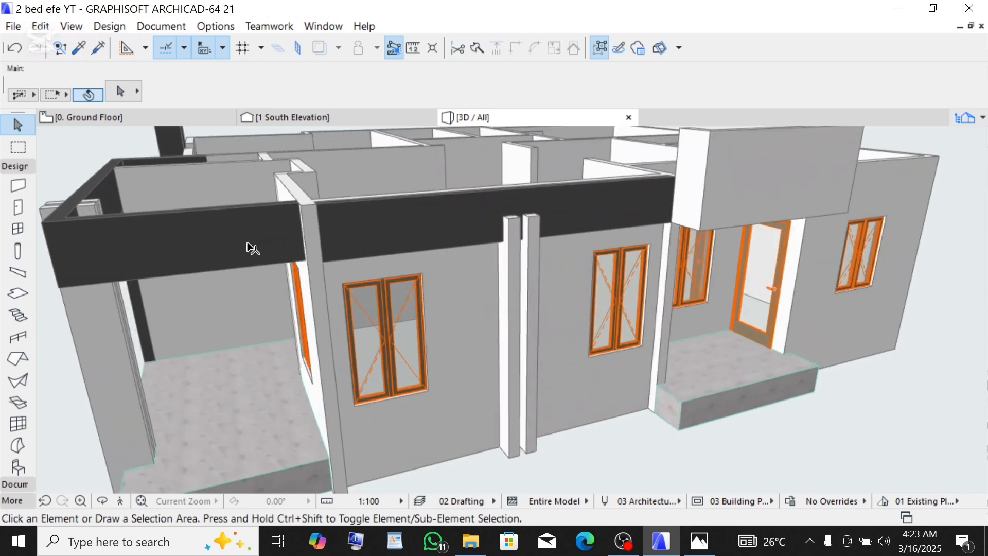
scroll(260, 202, "down", 6)
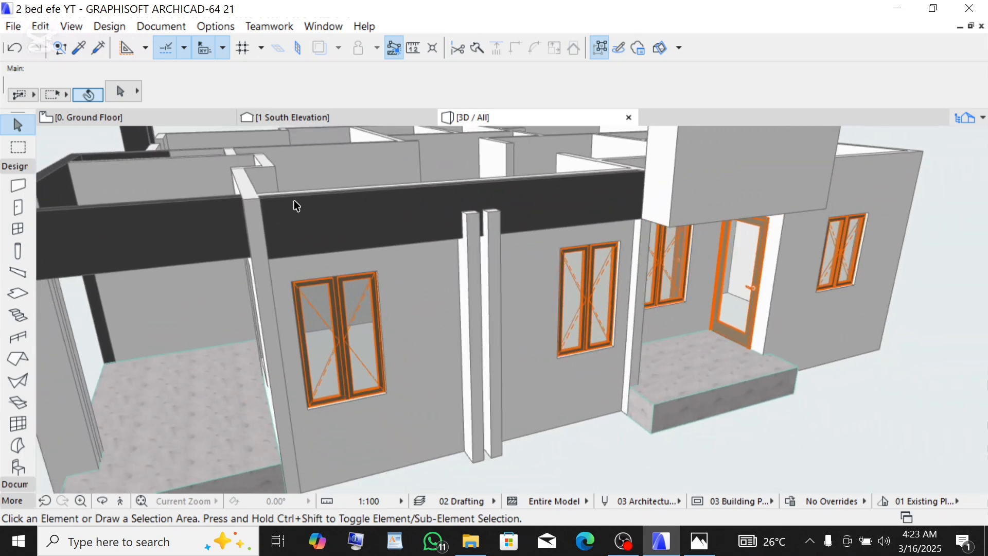
scroll(307, 212, "down", 1)
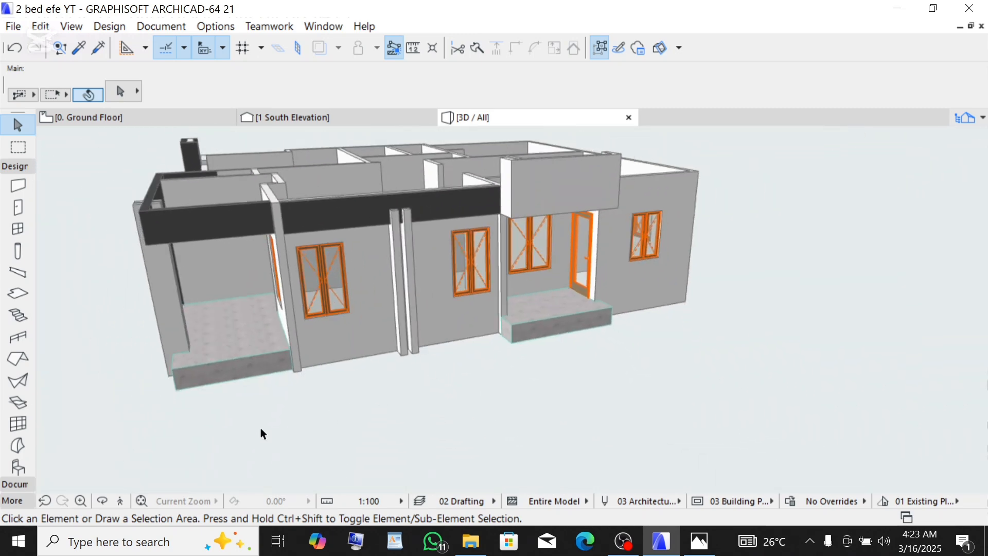
left_click(102, 502)
left_click_drag(683, 210, 891, 237)
scroll(547, 309, "up", 3)
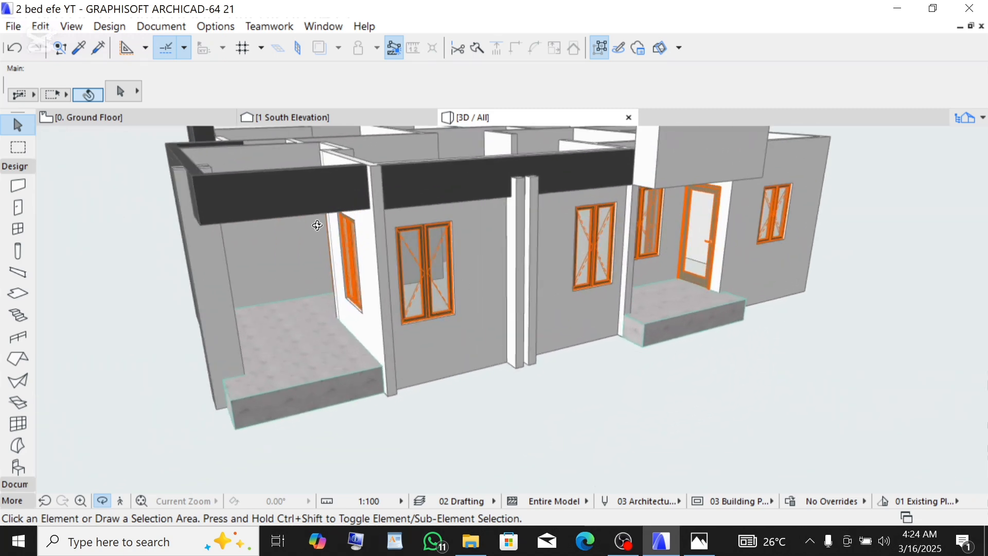
scroll(309, 210, "up", 1)
left_click_drag(376, 220, 337, 217)
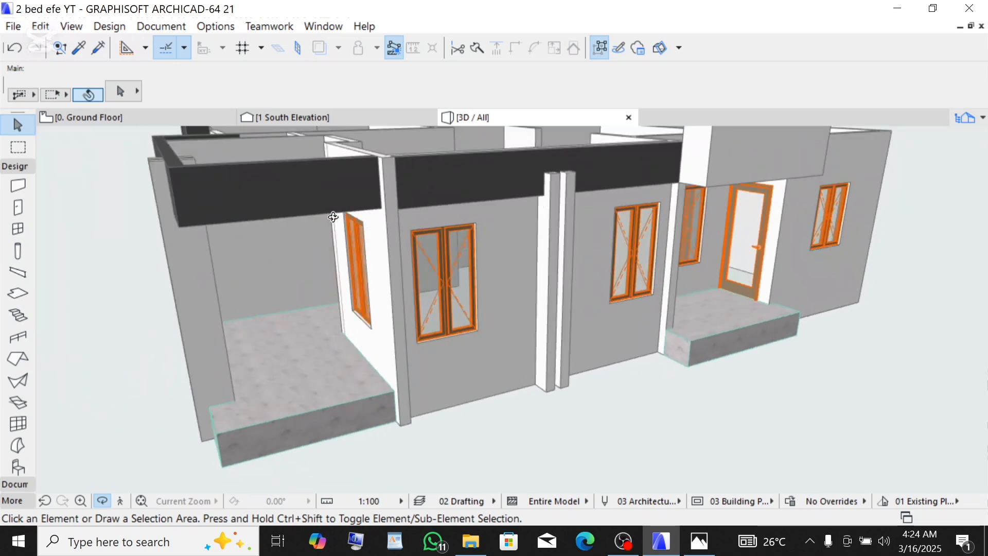
scroll(439, 271, "down", 4)
scroll(555, 240, "up", 3)
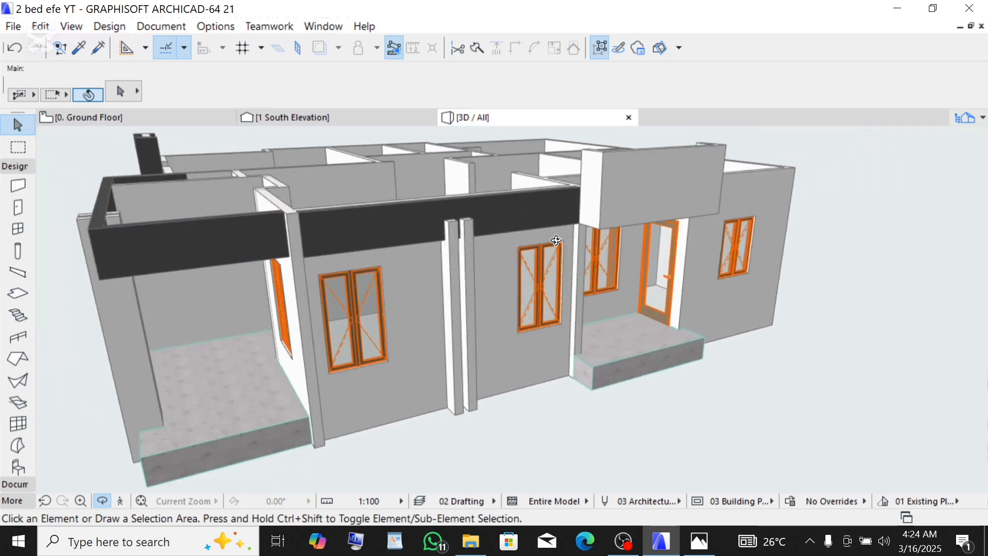
left_click_drag(477, 319, 649, 254)
scroll(649, 254, "down", 1)
scroll(578, 230, "down", 2)
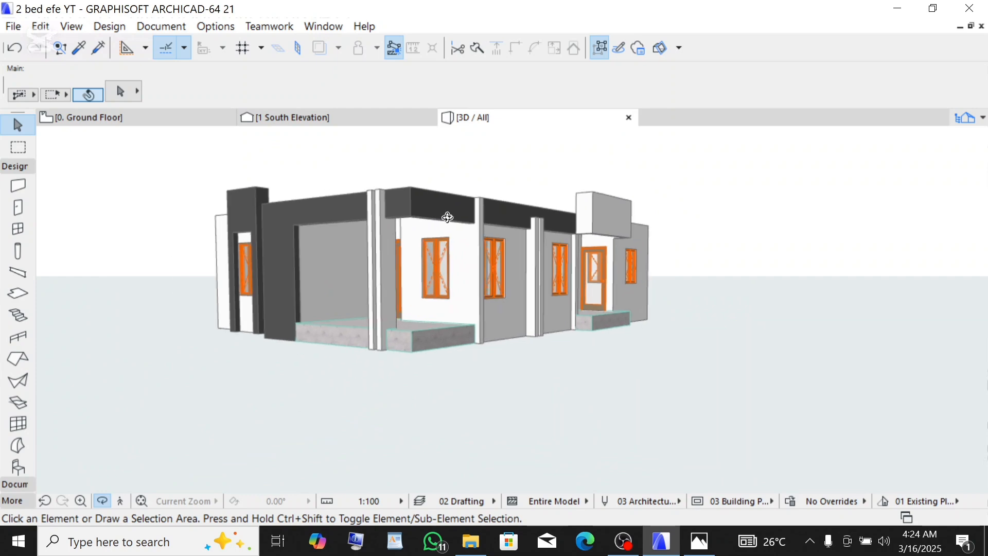
Step: Examine the front elevation and the rear projecting section with two small windows in 3D
scroll(290, 231, "up", 1)
scroll(289, 232, "up", 1)
left_click_drag(286, 239, 505, 258)
scroll(623, 267, "down", 4)
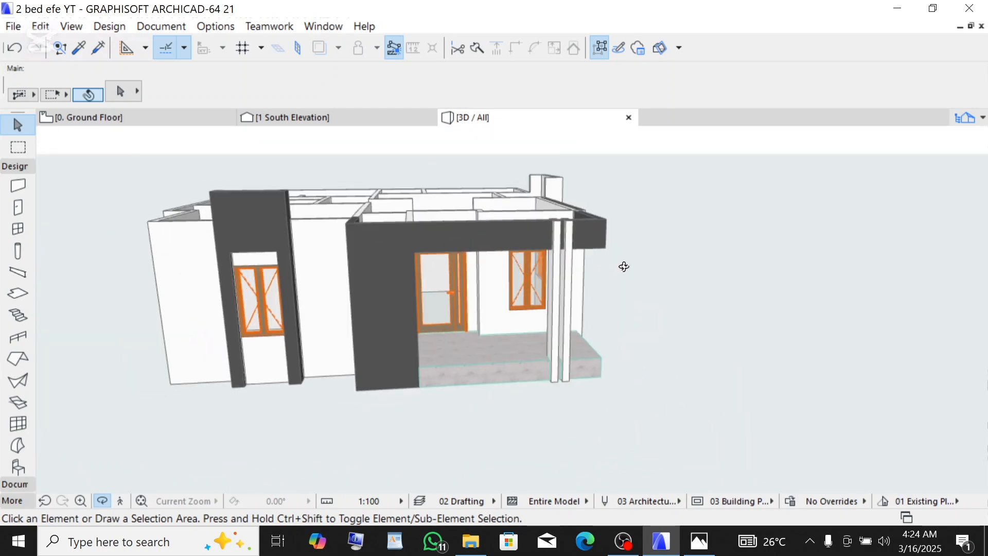
scroll(218, 208, "up", 1)
scroll(217, 208, "up", 3)
left_click_drag(225, 249, 460, 342)
scroll(460, 342, "down", 2)
scroll(200, 209, "up", 5)
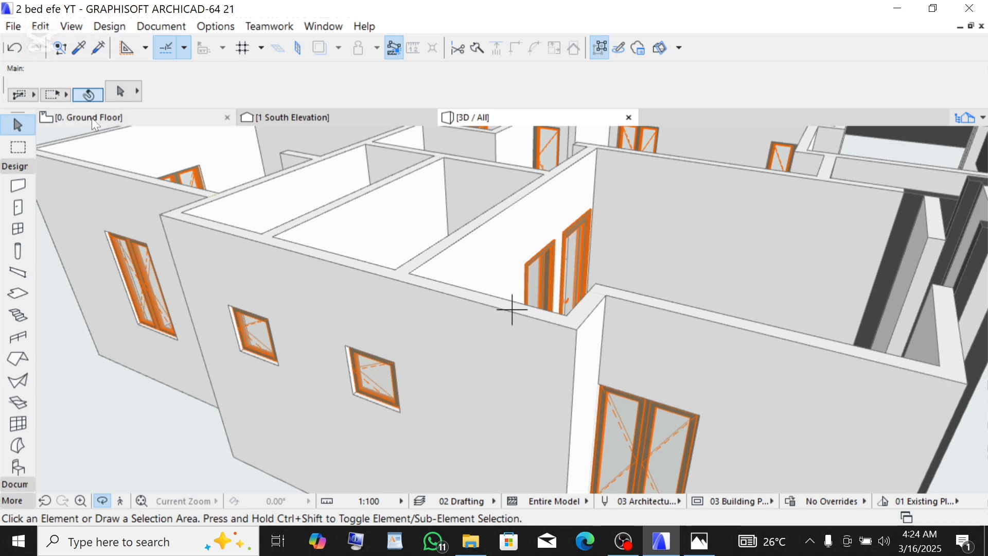
Step: Select the three walls of the projecting section with two small windows and set their top offset to 600
left_click(199, 205)
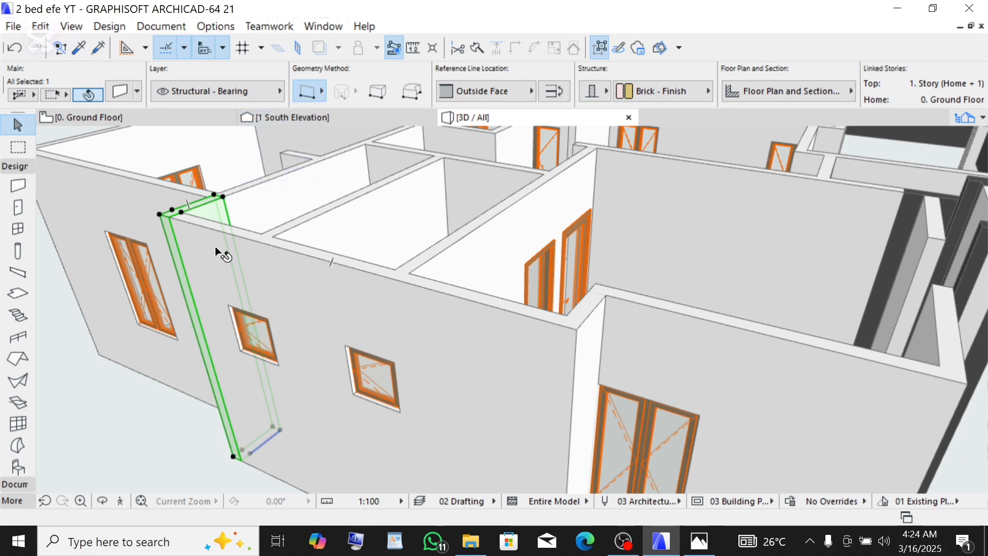
left_click(252, 242, "shift")
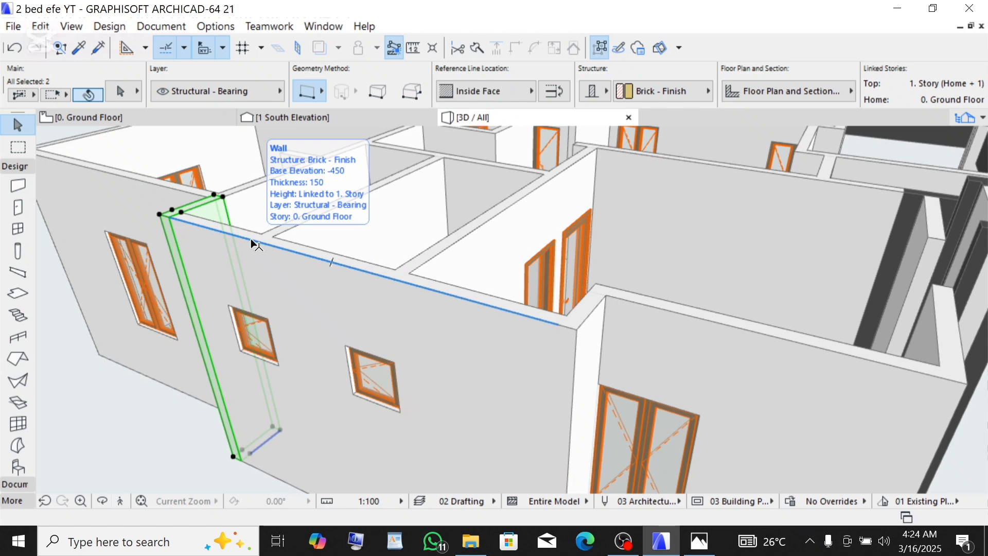
left_click(591, 315, "shift")
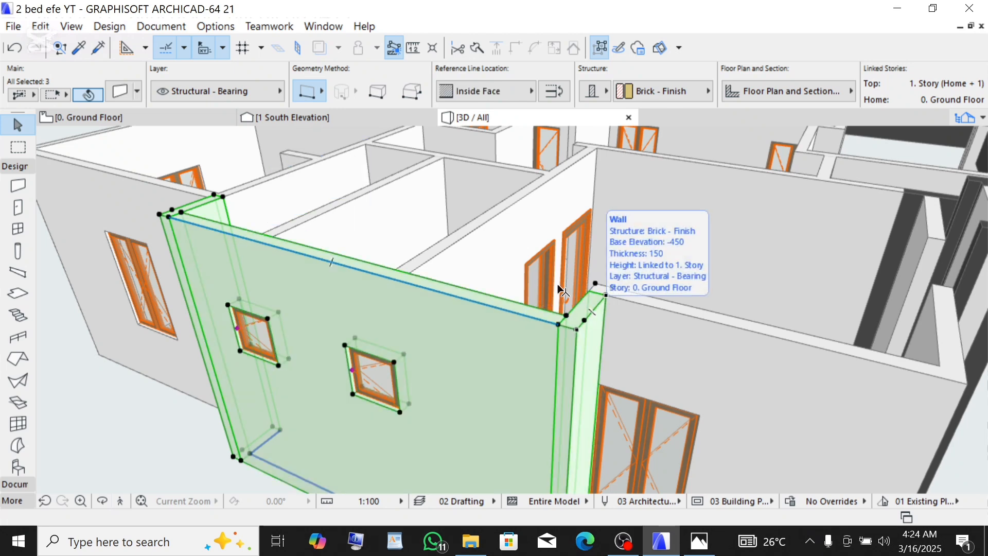
left_click(122, 91)
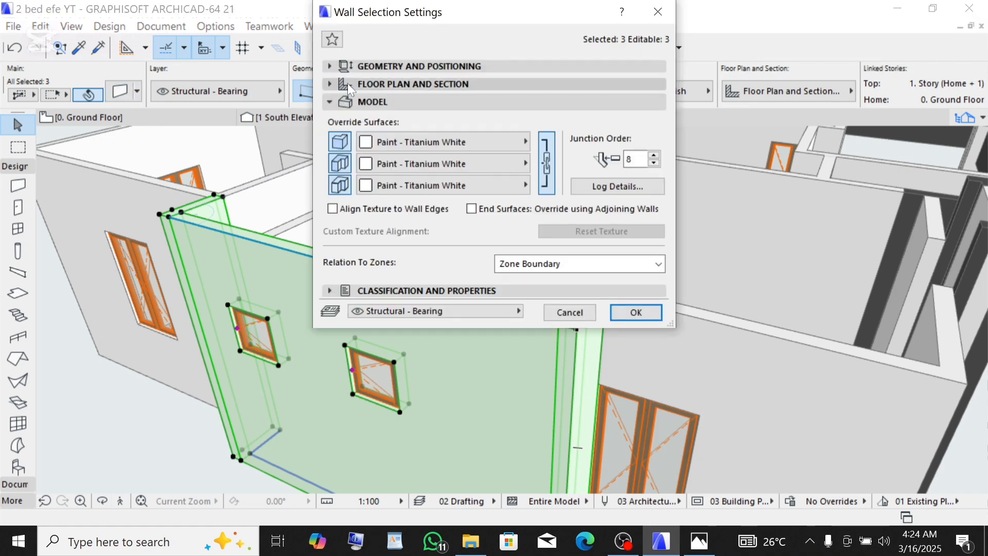
left_click(386, 66)
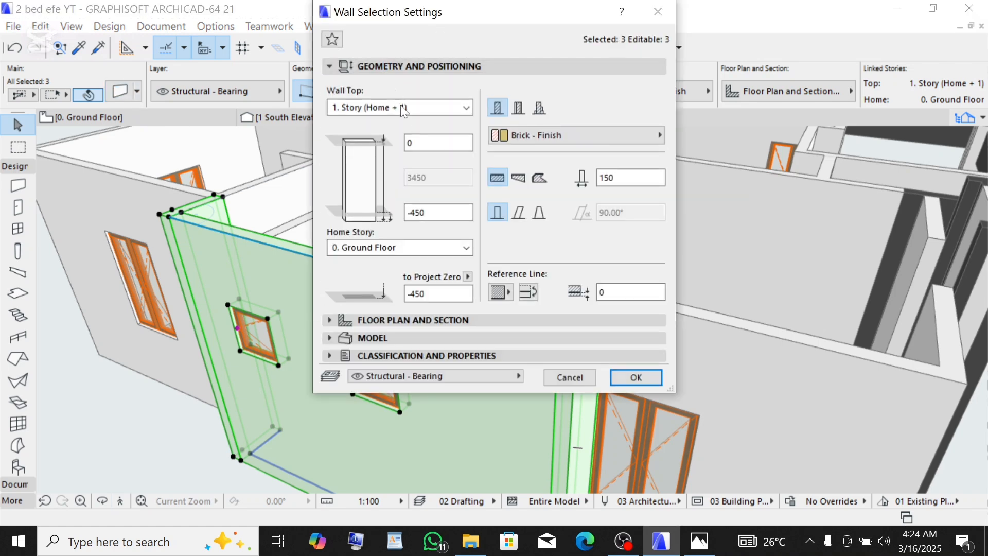
left_click_drag(423, 144, 394, 146)
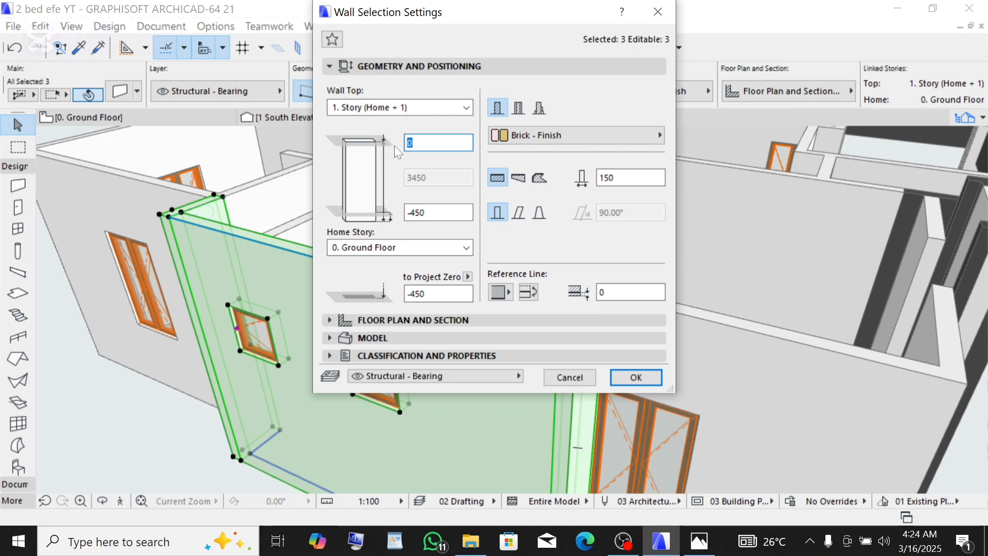
type("600")
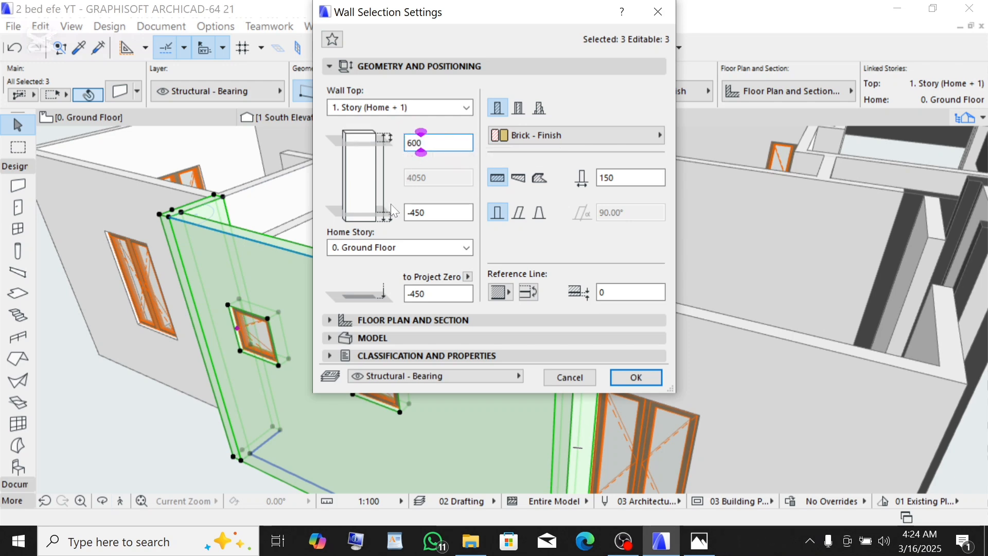
Step: Enable Use Log Wall for the three selected walls with a log height of 500, apply the settings and deselect the walls
left_click(378, 336)
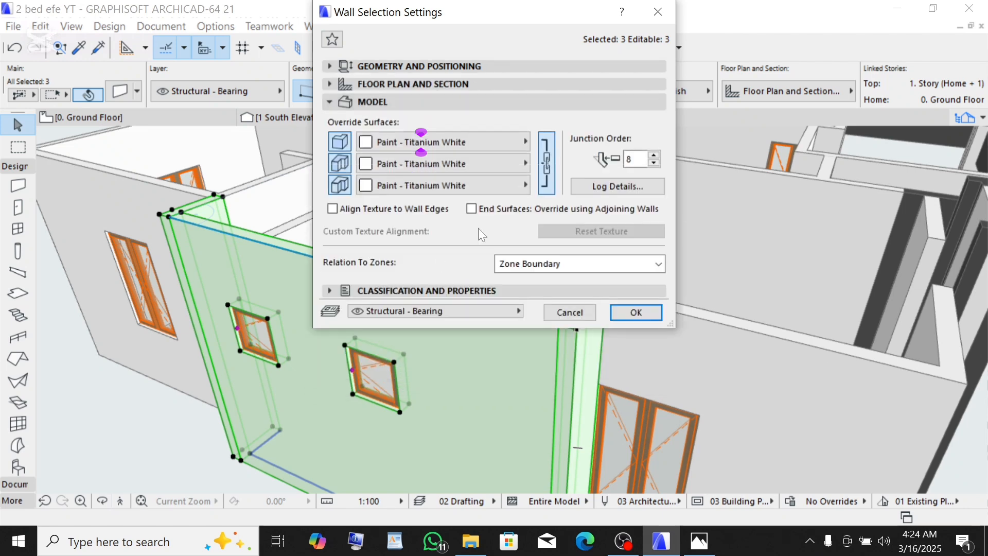
left_click(603, 190)
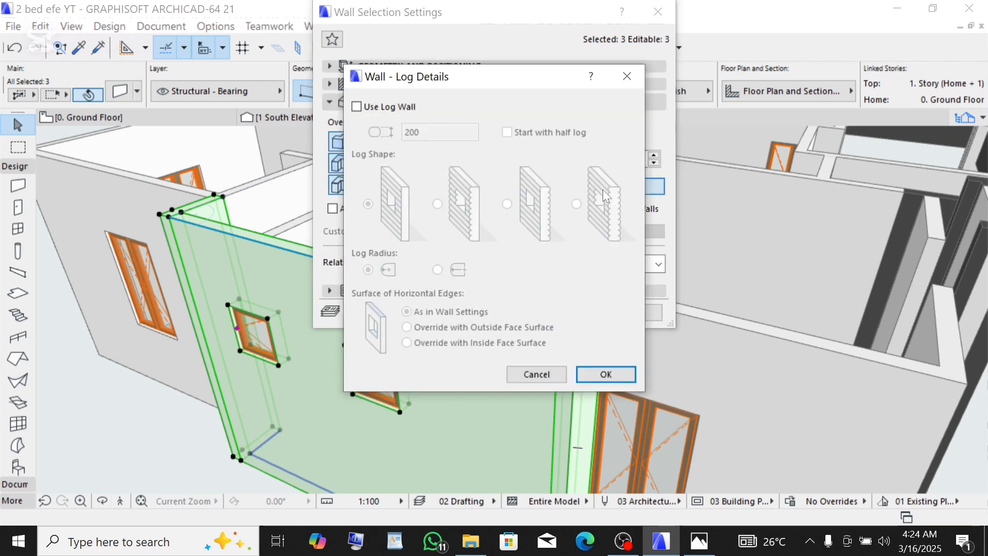
left_click(356, 107)
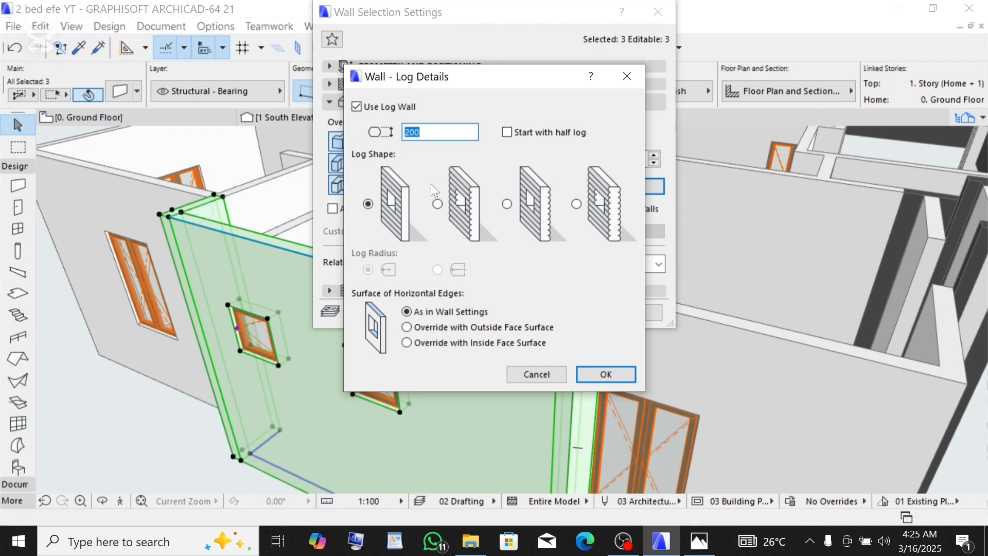
type("500")
left_click(605, 374)
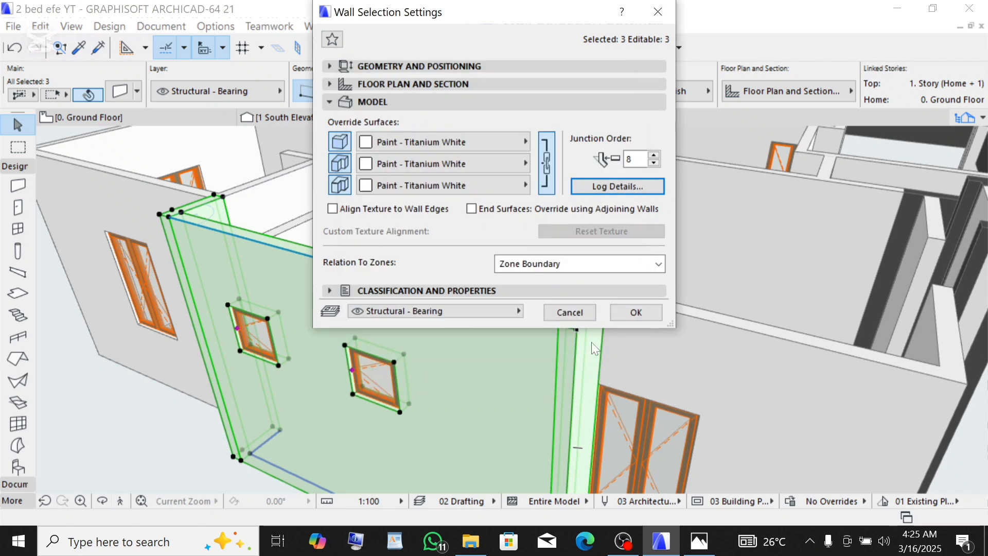
left_click(632, 313)
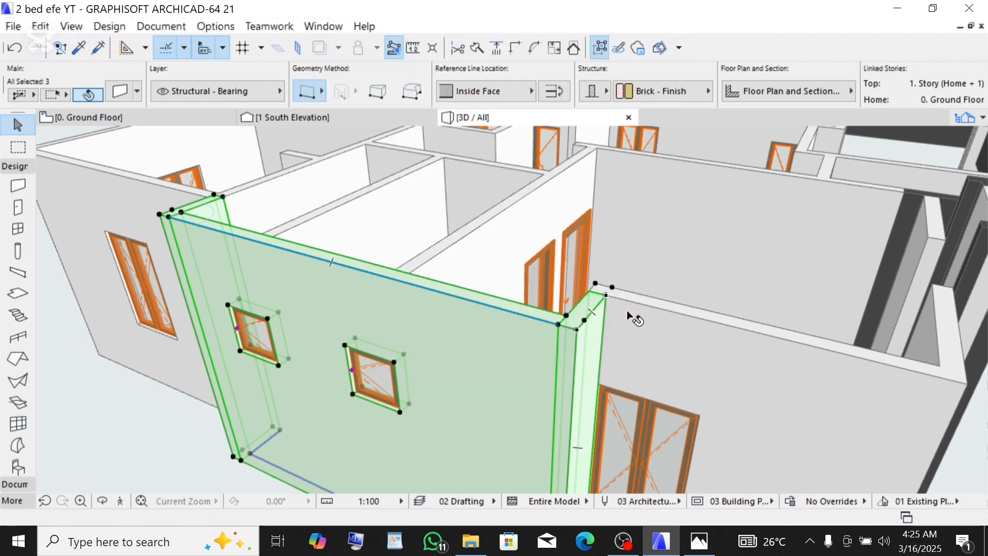
scroll(418, 209, "down", 4)
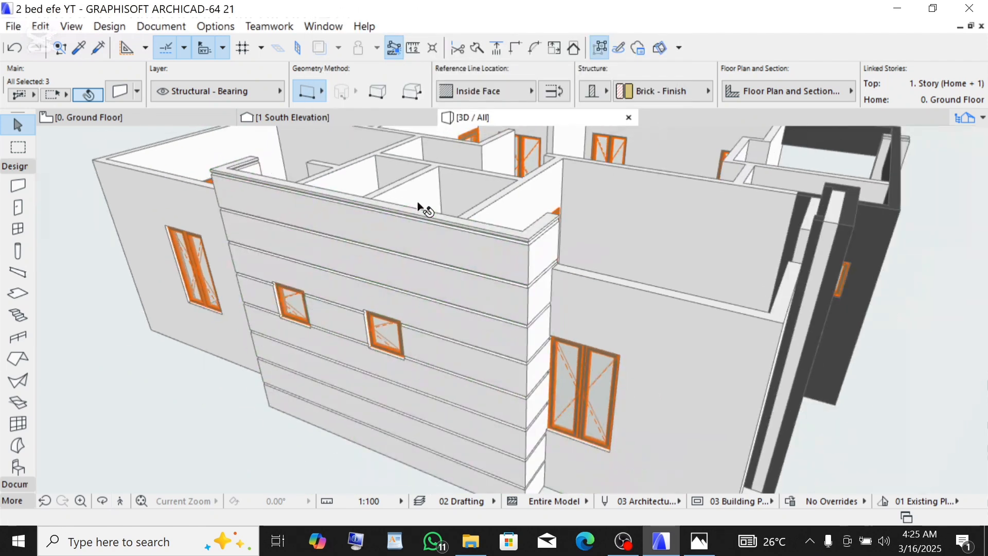
scroll(479, 292, "up", 3)
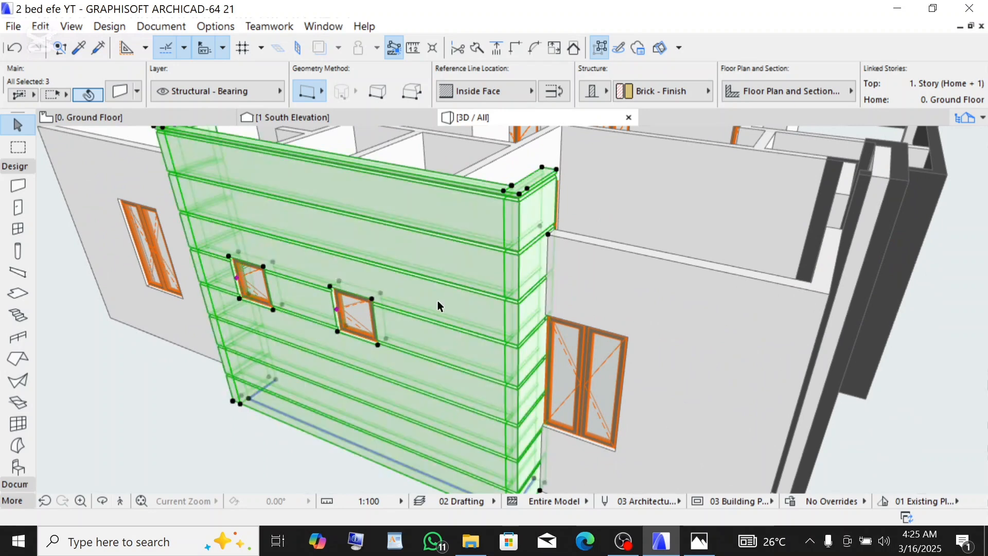
left_click(102, 406)
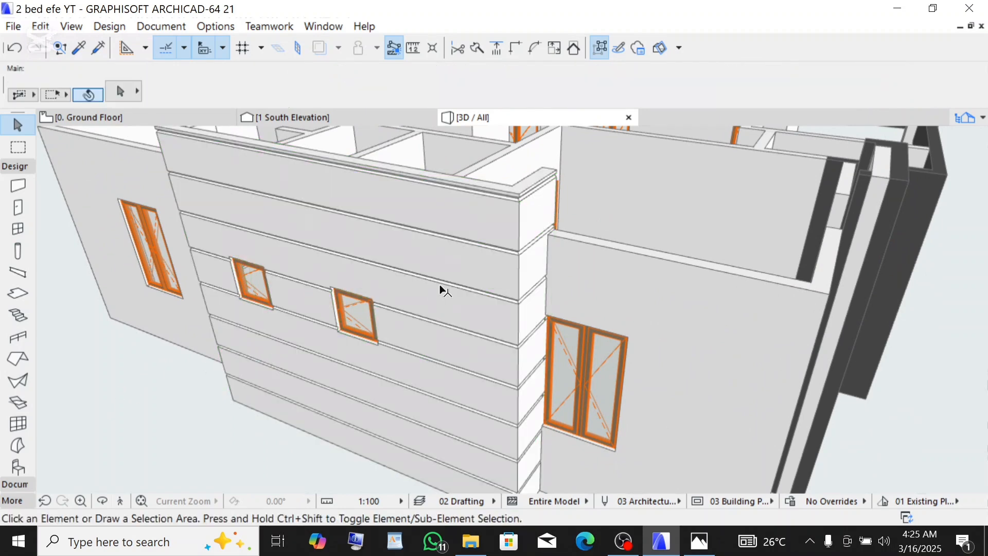
Step: Review the house exterior from the front, from below and from the side terrace in 3D
left_click_drag(690, 276, 245, 259)
scroll(246, 259, "down", 4)
scroll(688, 347, "up", 5)
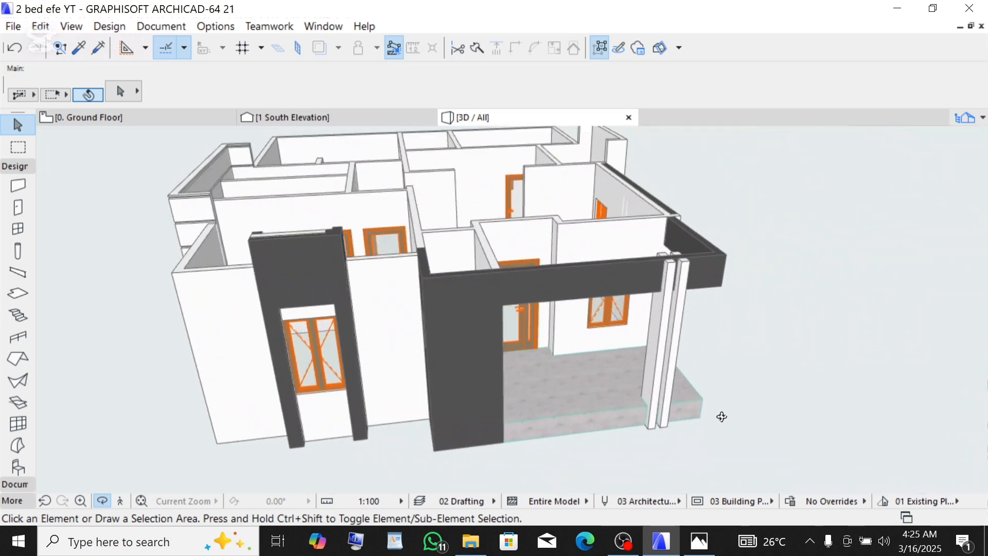
left_click_drag(528, 301, 525, 256)
scroll(525, 345, "down", 2)
scroll(525, 345, "down", 2)
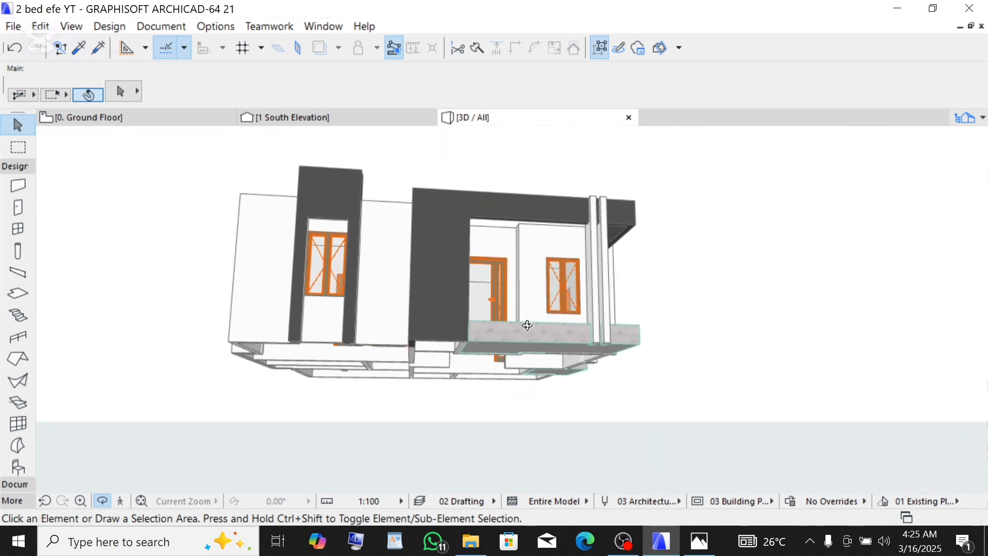
left_click_drag(527, 324, 478, 357)
scroll(677, 236, "up", 4)
left_click_drag(678, 285, 409, 310)
scroll(322, 260, "down", 3)
scroll(754, 243, "up", 2)
scroll(754, 243, "up", 2)
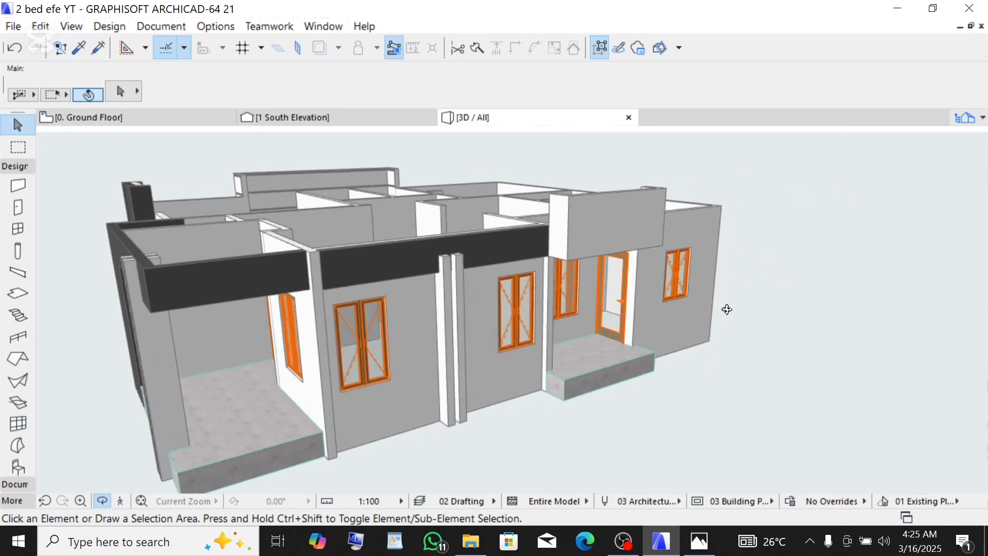
scroll(663, 333, "down", 4)
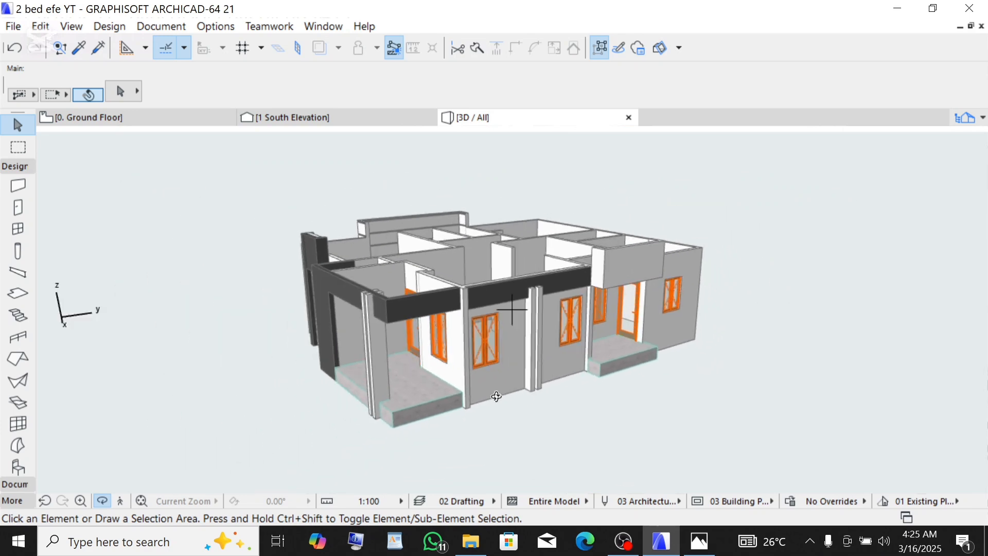
Step: Inspect the front terrace floor, twin piers and dark gray bands at close range and from several 3D angles
scroll(336, 450, "up", 4)
scroll(334, 360, "up", 2)
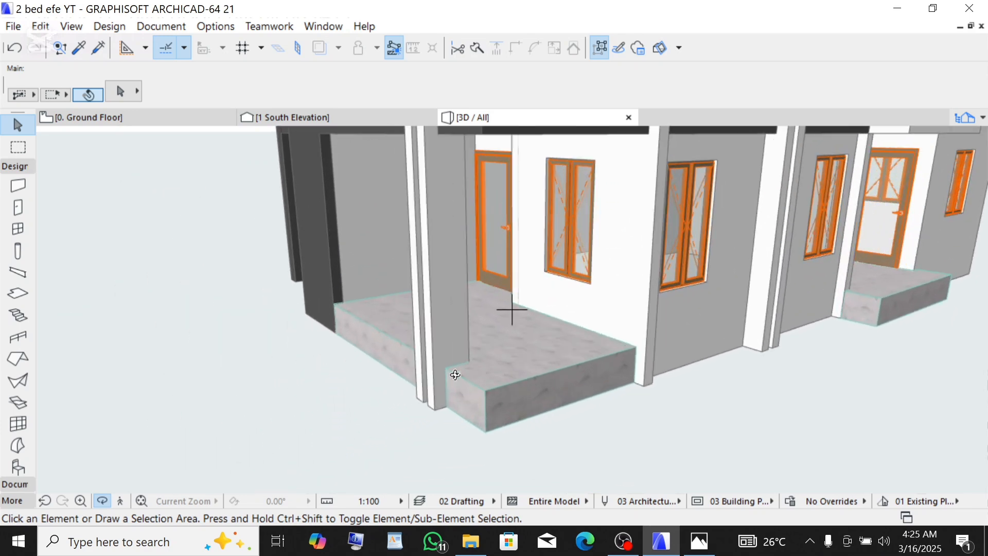
left_click_drag(455, 375, 562, 437)
scroll(575, 432, "down", 5)
scroll(649, 250, "up", 3)
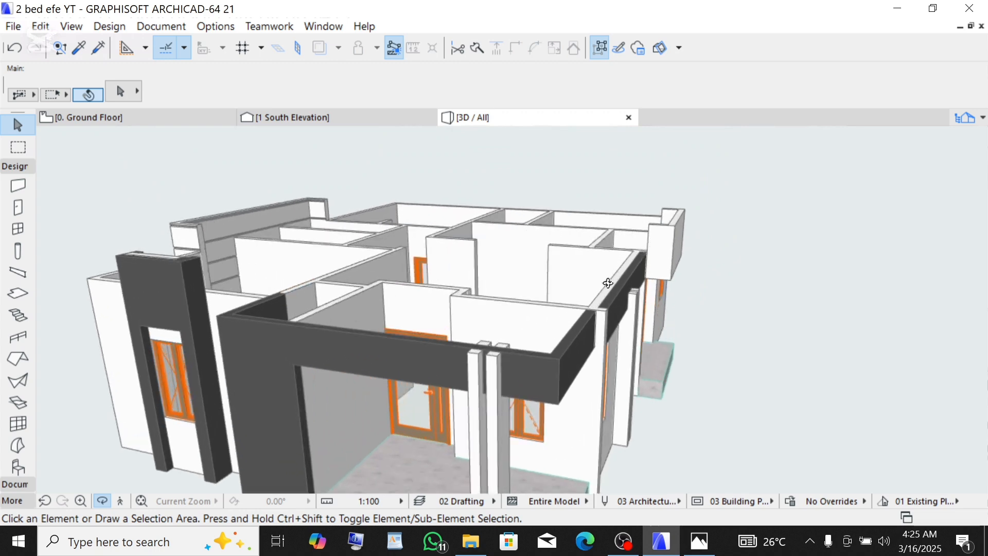
scroll(471, 243, "down", 4)
scroll(453, 337, "up", 3)
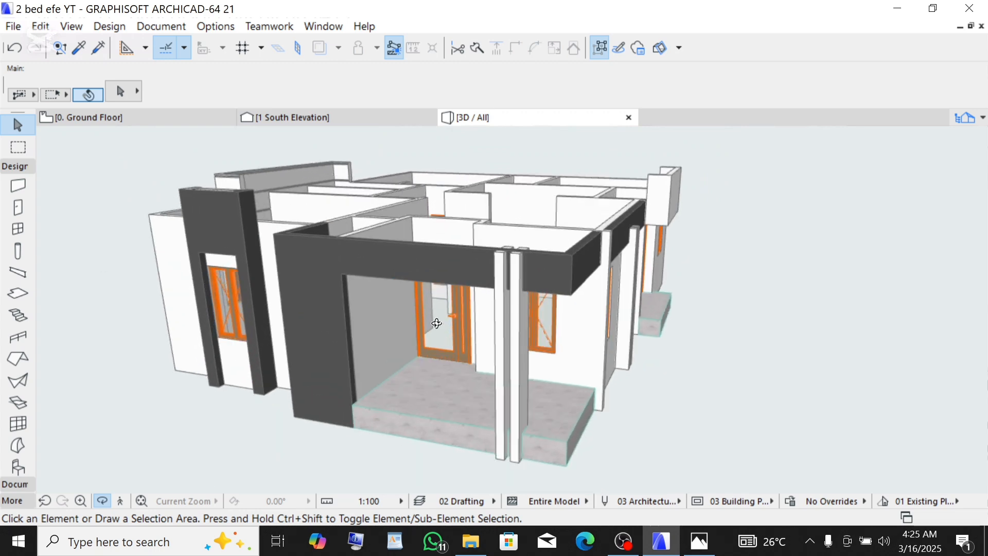
scroll(273, 246, "up", 2)
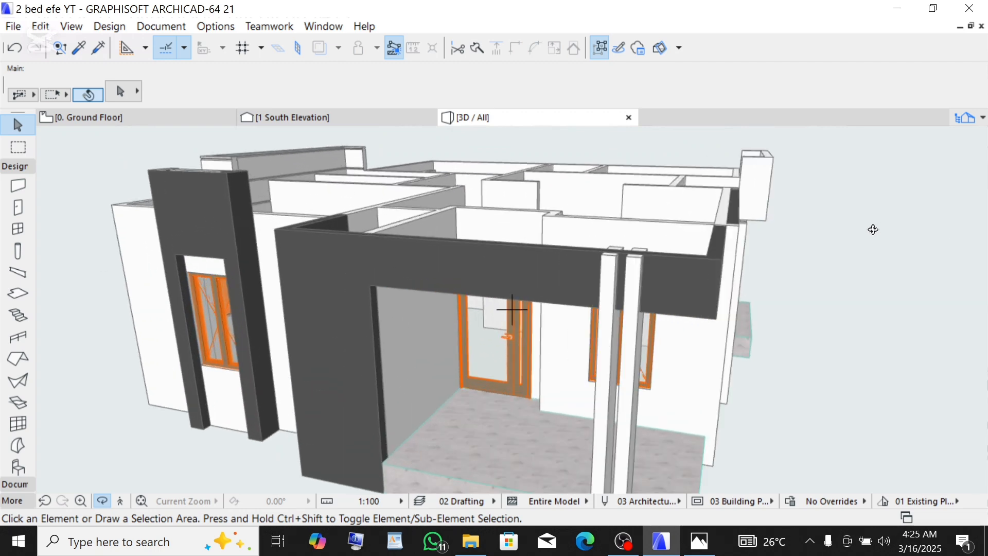
left_click_drag(873, 229, 424, 207)
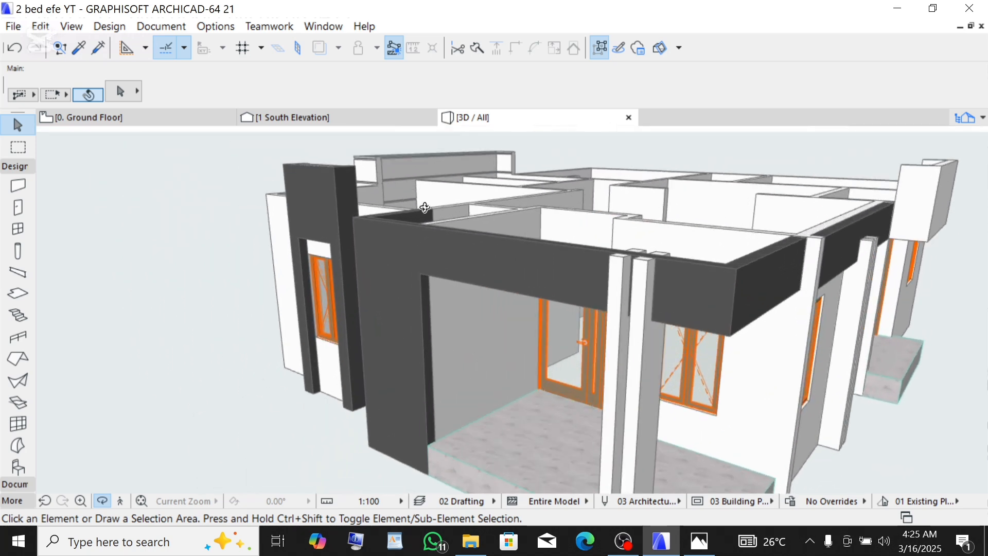
left_click_drag(332, 228, 208, 267)
scroll(238, 283, "up", 5)
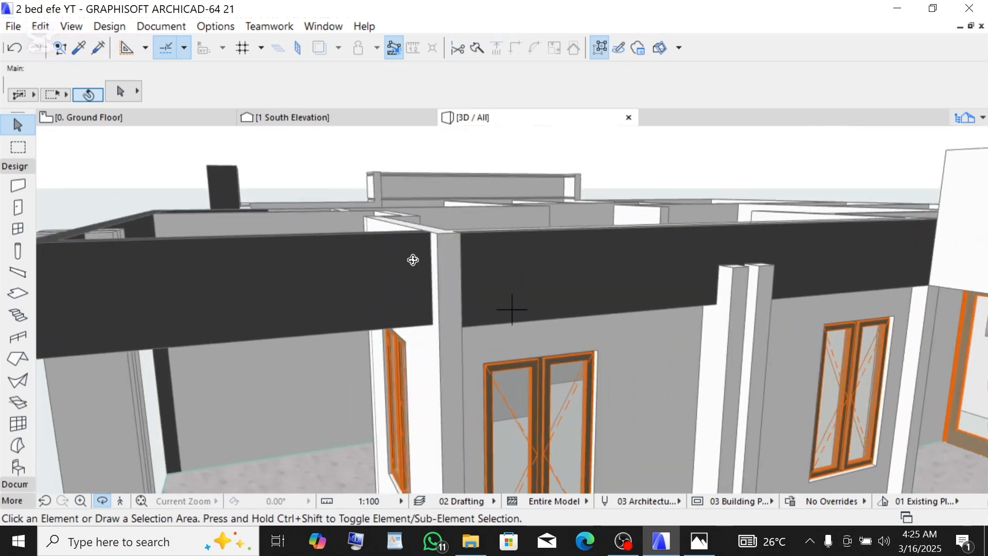
scroll(549, 232, "down", 6)
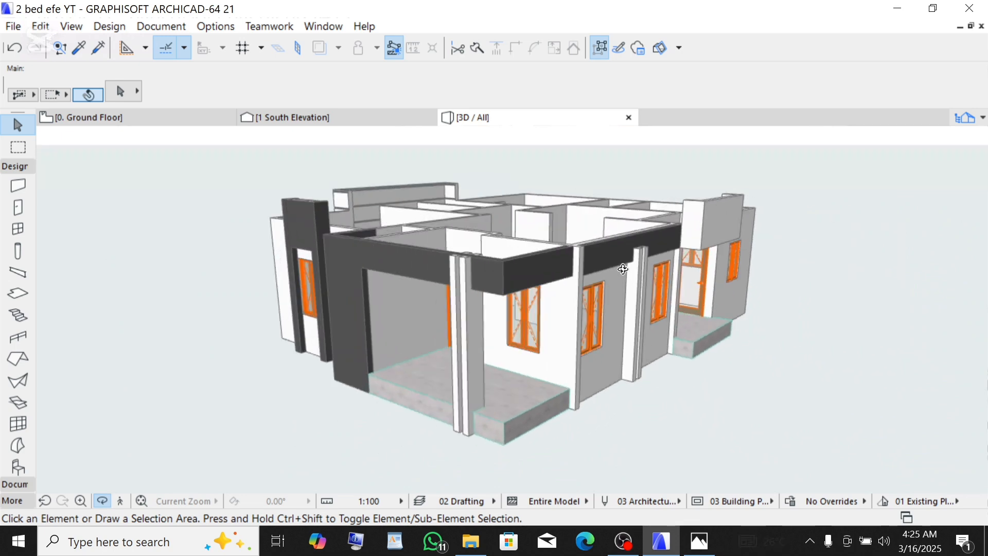
left_click_drag(622, 268, 378, 216)
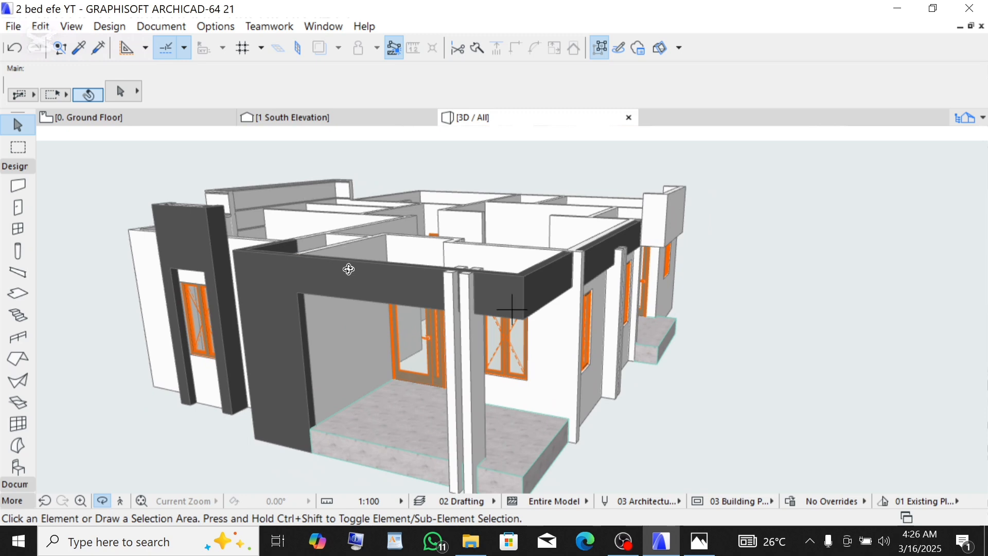
scroll(348, 269, "down", 1)
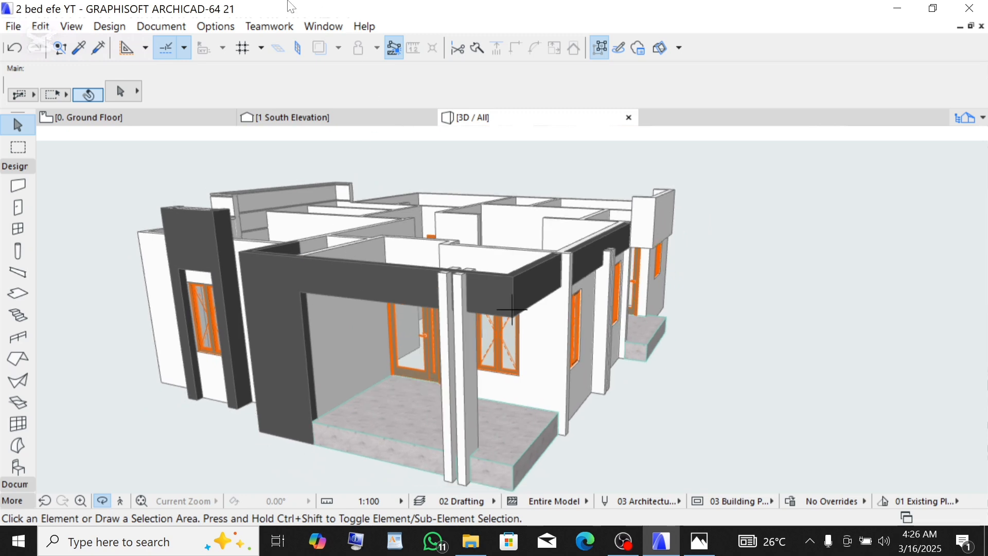
Step: Create a new complex profile named CON. FACIAL in the Profile Manager
left_click(227, 24)
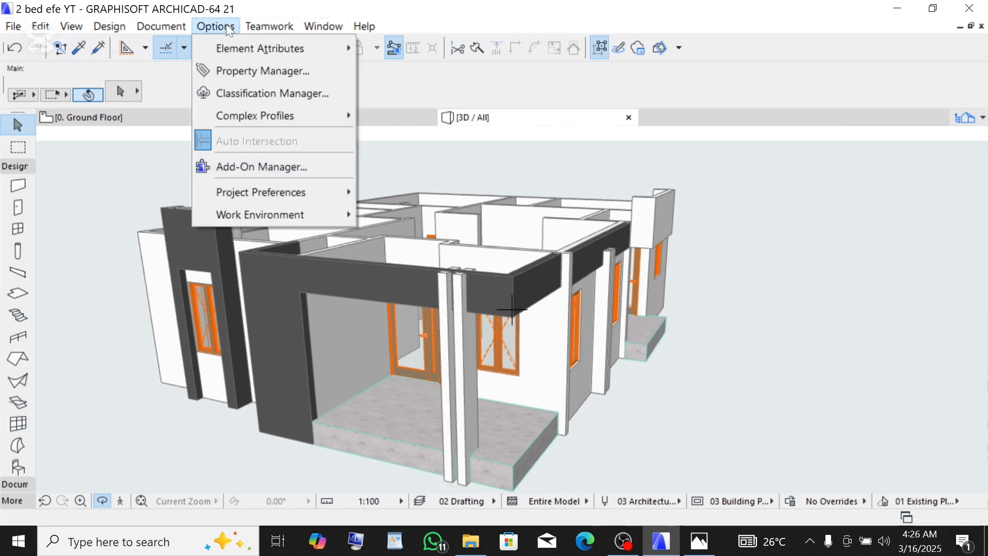
mouse_move(242, 118)
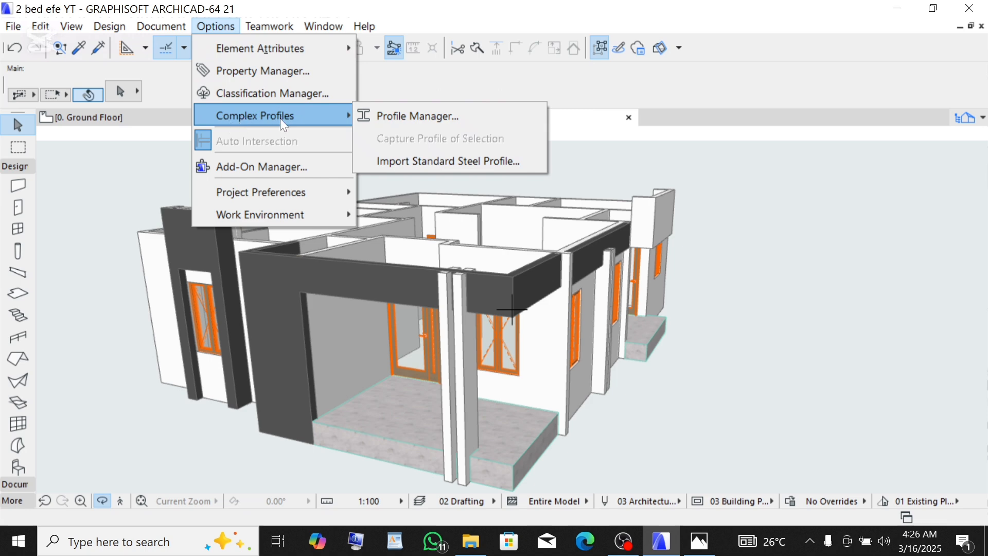
left_click(393, 117)
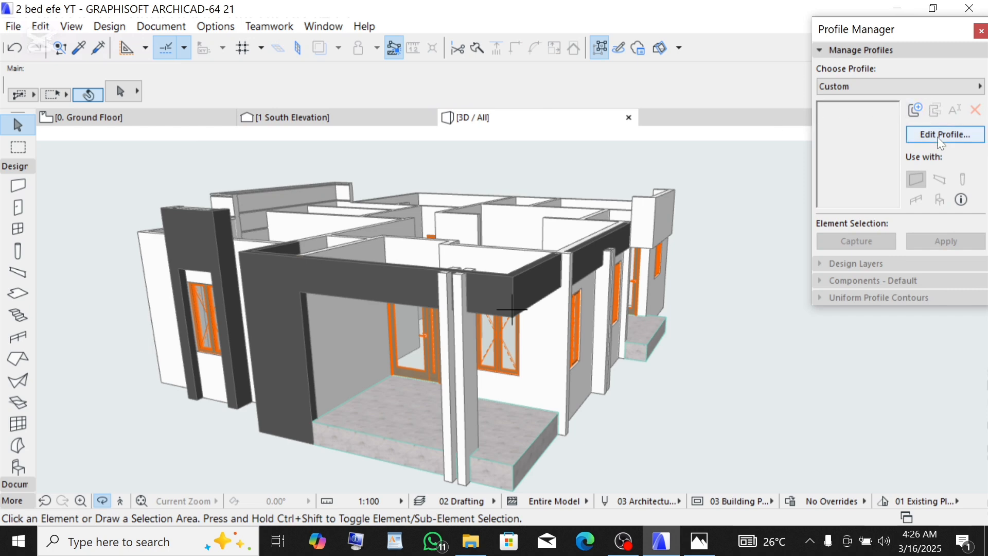
left_click(910, 114)
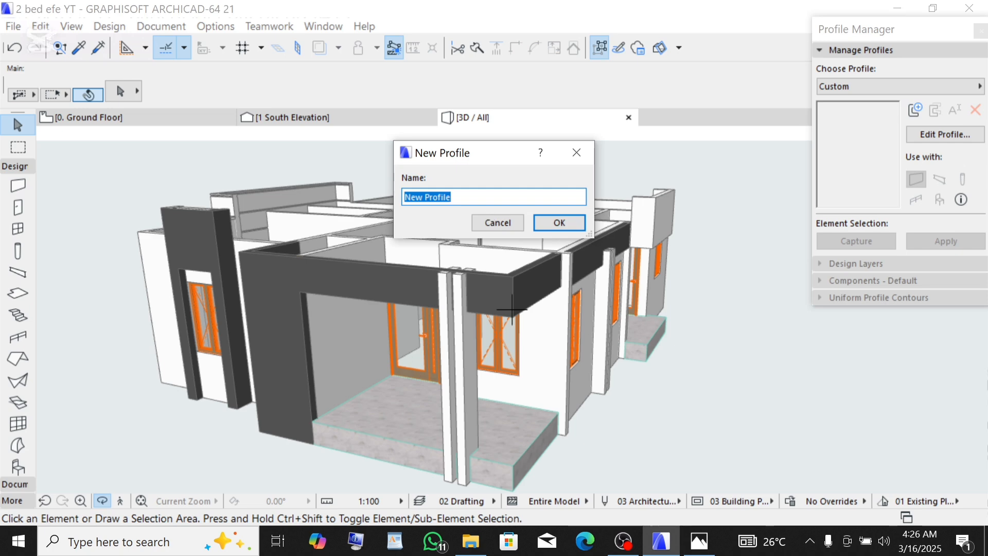
key("BackSpace")
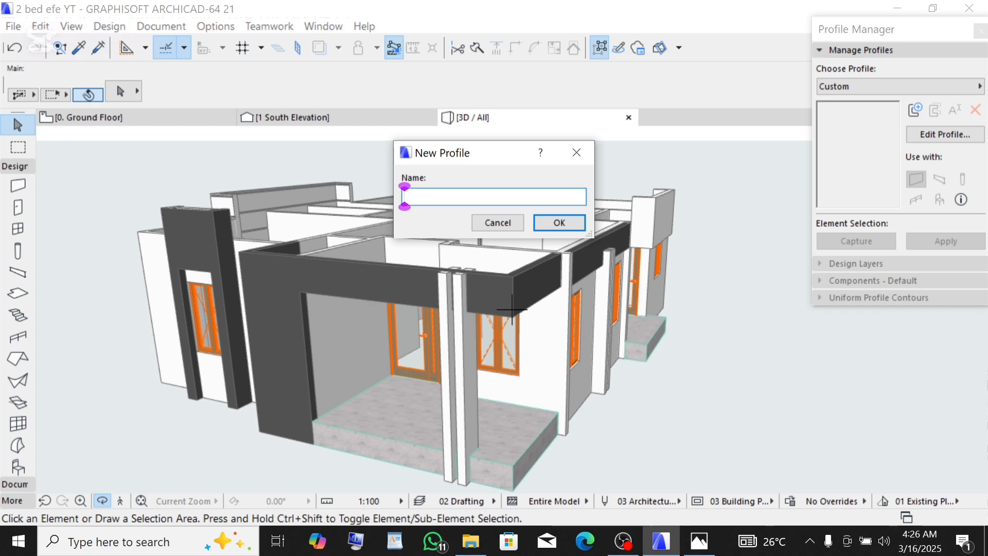
type("coN")
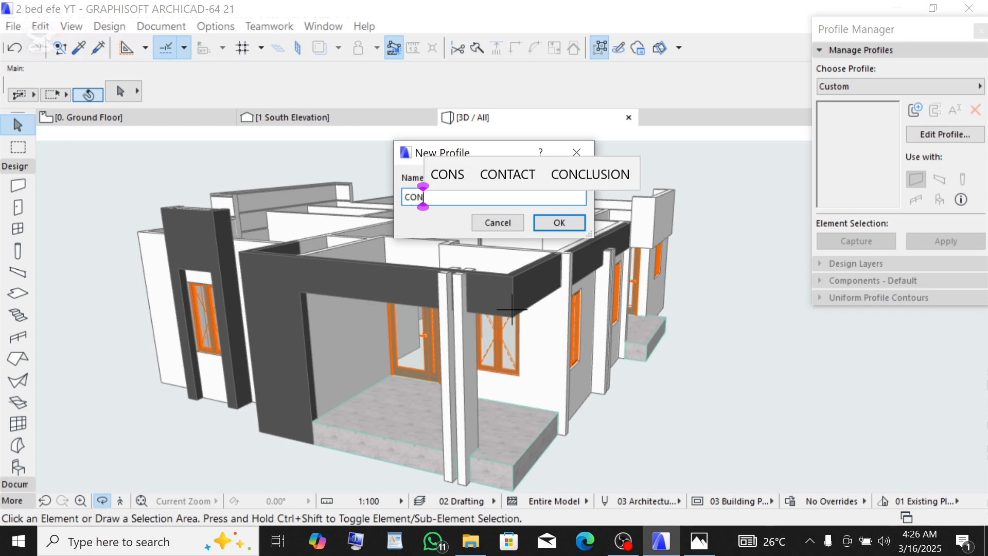
type(". ")
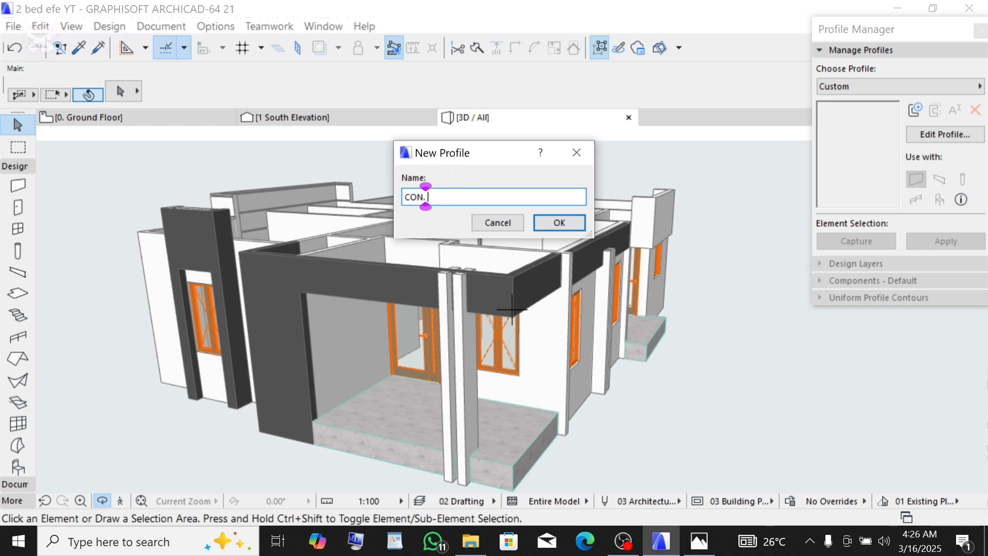
type("FACIAL")
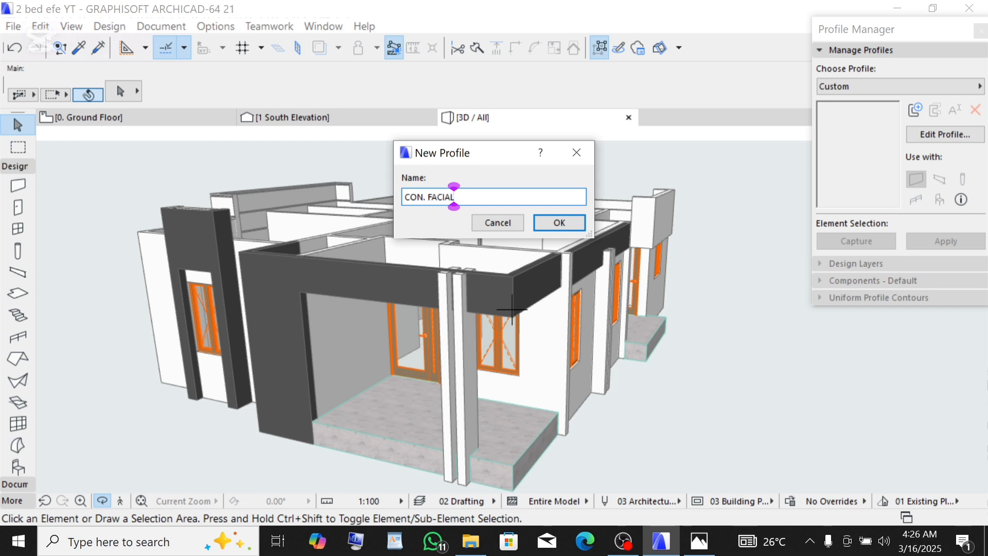
left_click(551, 224)
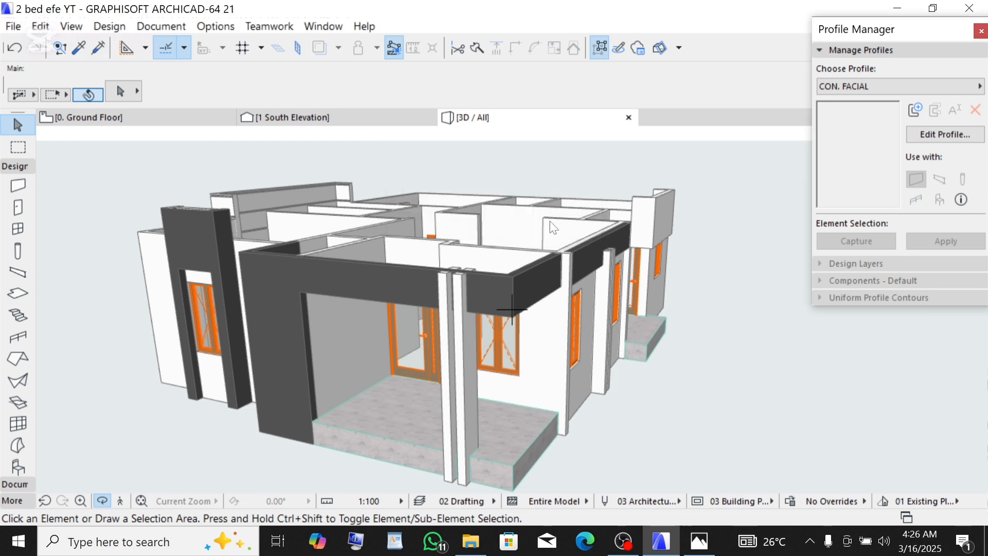